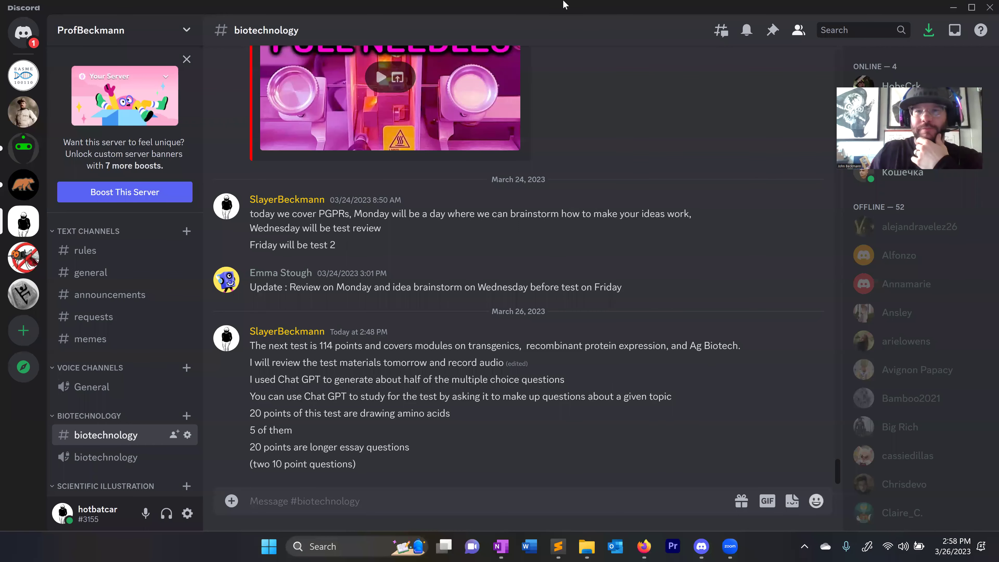
- Minimize Discord, view the ChatGPT Cry protein question, then bring up the OneNote biotech-uses page
{"action": "left_click", "coordinate": [972, 7]}
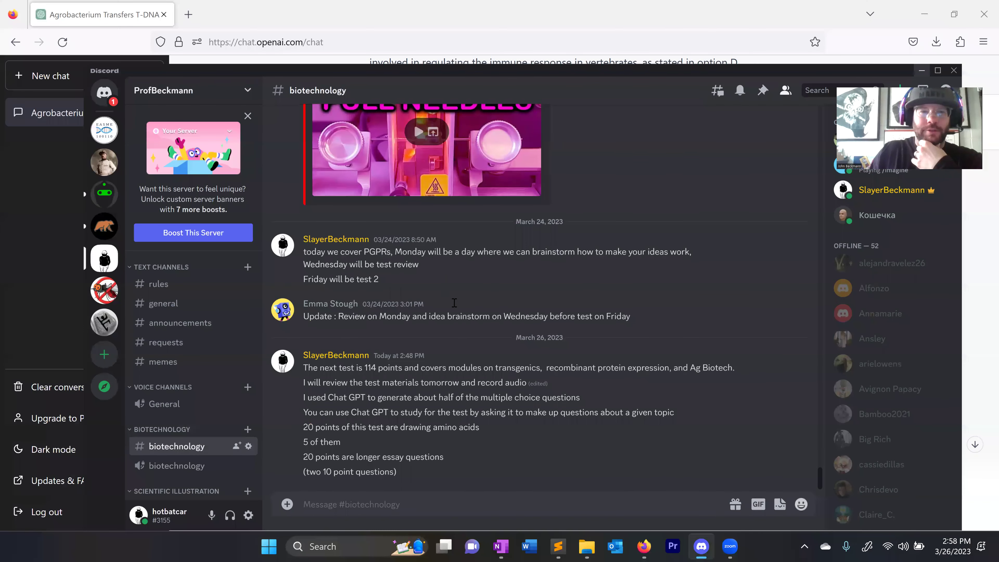
{"action": "left_click", "coordinate": [644, 547]}
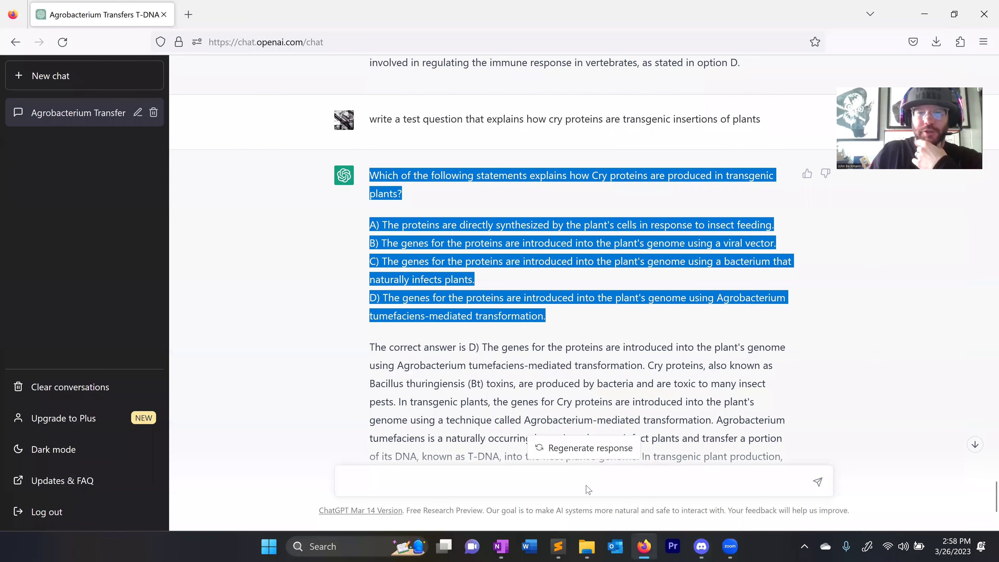
{"action": "left_click", "coordinate": [502, 547]}
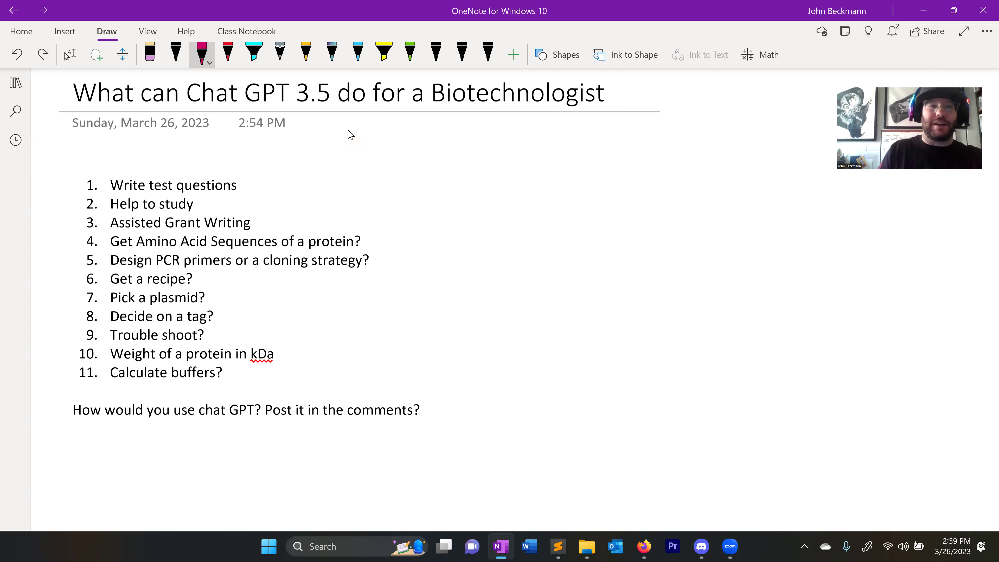
- Ink a pink checked box beside item 1, 'Write test questions'
{"action": "left_click", "coordinate": [66, 184]}
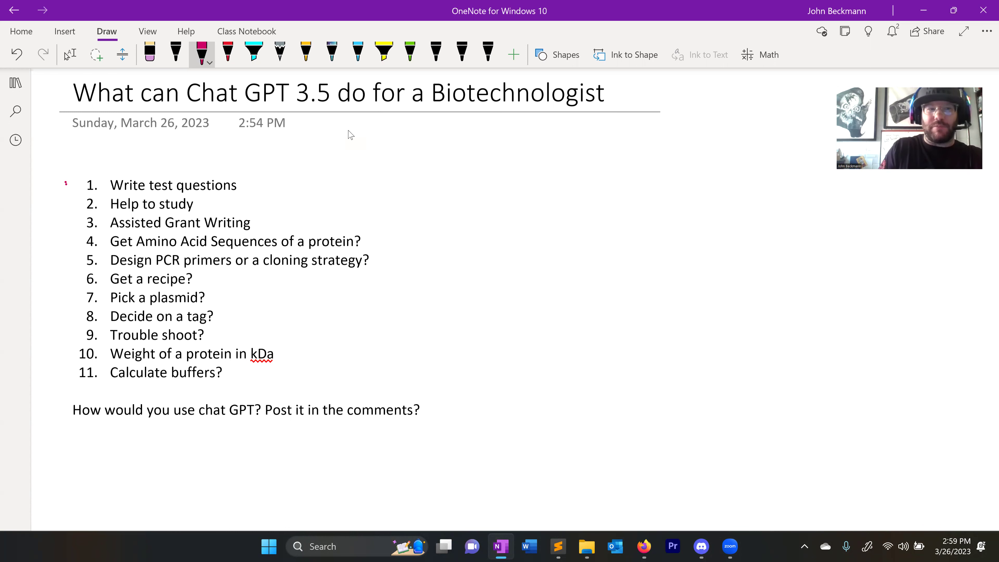
{"action": "mouse_move", "coordinate": [65, 180]}
{"action": "left_mouse_down"}
{"action": "mouse_move", "coordinate": [76, 177]}
{"action": "mouse_move", "coordinate": [66, 178]}
{"action": "mouse_move", "coordinate": [79, 193]}
{"action": "mouse_move", "coordinate": [63, 194]}
{"action": "left_mouse_up"}
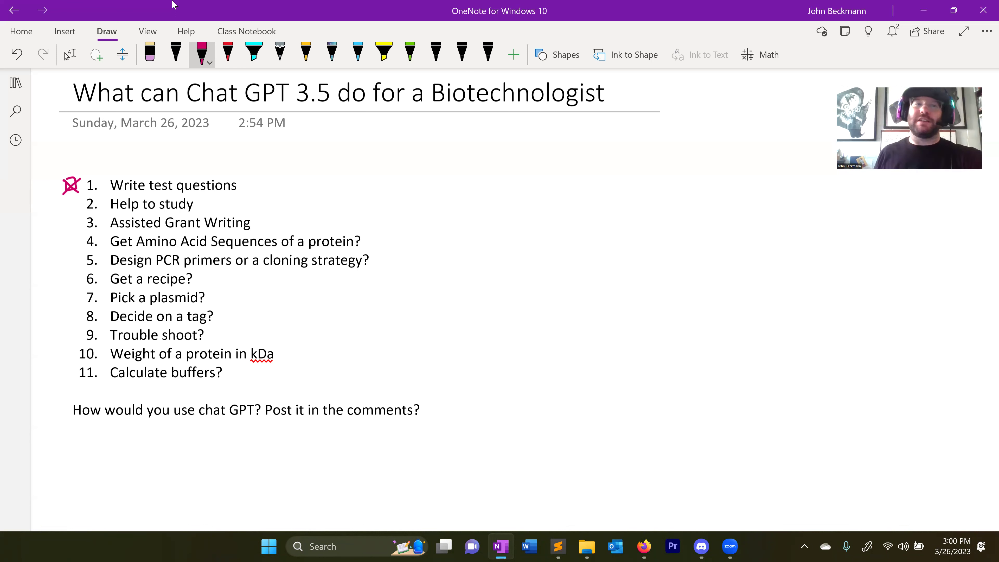
- Ink checks beside 'Help to study' and item 3, empty boxes for items 4–11, then return to ChatGPT
{"action": "mouse_move", "coordinate": [66, 200]}
{"action": "left_mouse_down"}
{"action": "mouse_move", "coordinate": [65, 215]}
{"action": "mouse_move", "coordinate": [81, 195]}
{"action": "left_mouse_up"}
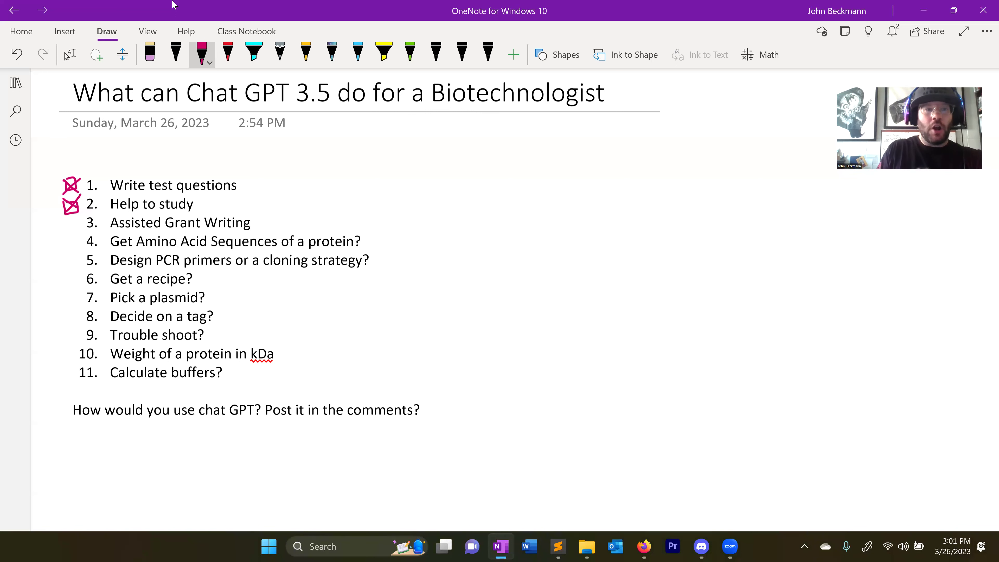
{"action": "mouse_move", "coordinate": [69, 218]}
{"action": "left_mouse_down"}
{"action": "mouse_move", "coordinate": [79, 231]}
{"action": "mouse_move", "coordinate": [84, 212]}
{"action": "left_mouse_up"}
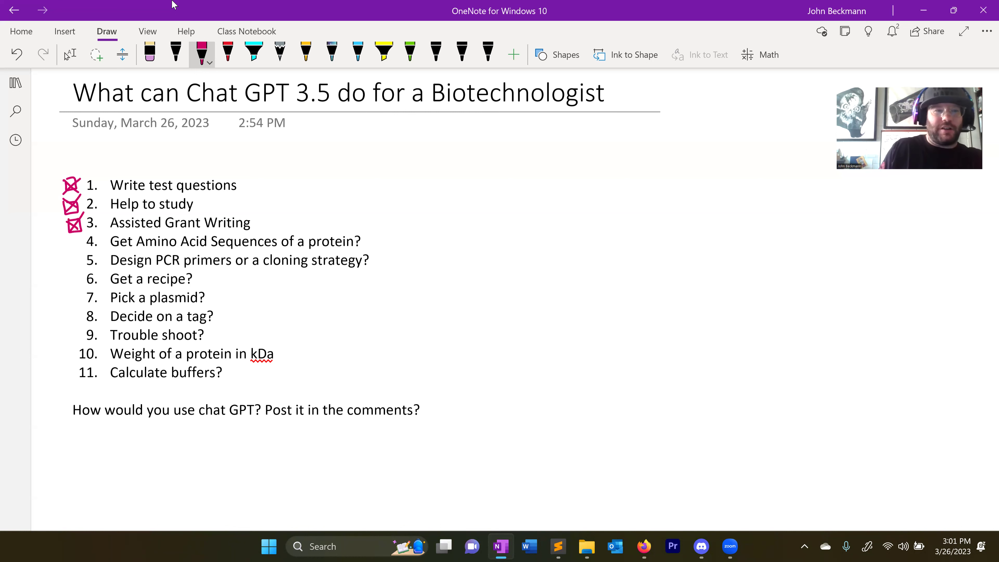
{"action": "mouse_move", "coordinate": [67, 239]}
{"action": "left_mouse_down"}
{"action": "mouse_move", "coordinate": [79, 265]}
{"action": "mouse_move", "coordinate": [70, 256]}
{"action": "mouse_move", "coordinate": [76, 310]}
{"action": "mouse_move", "coordinate": [61, 365]}
{"action": "left_mouse_up"}
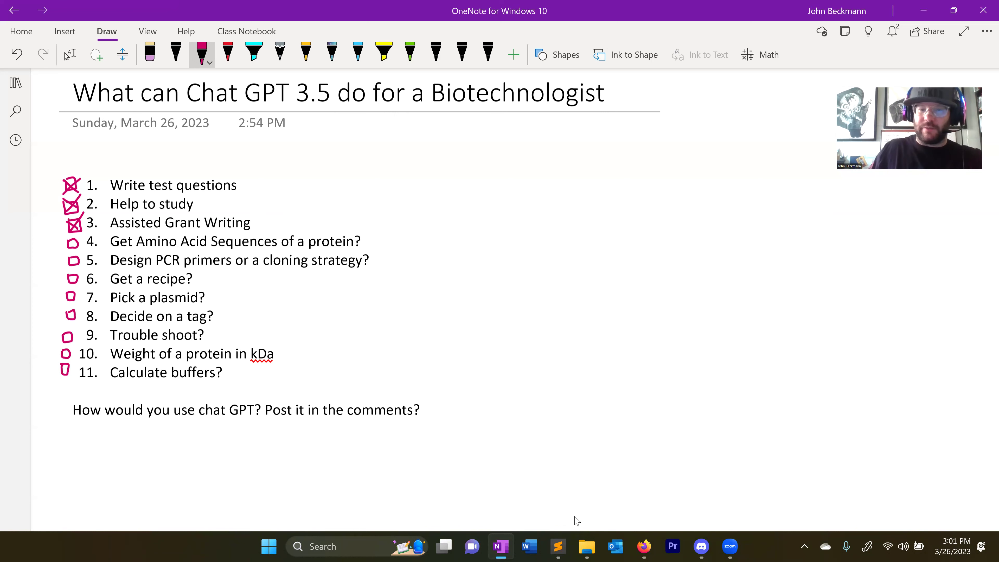
{"action": "left_click", "coordinate": [507, 547]}
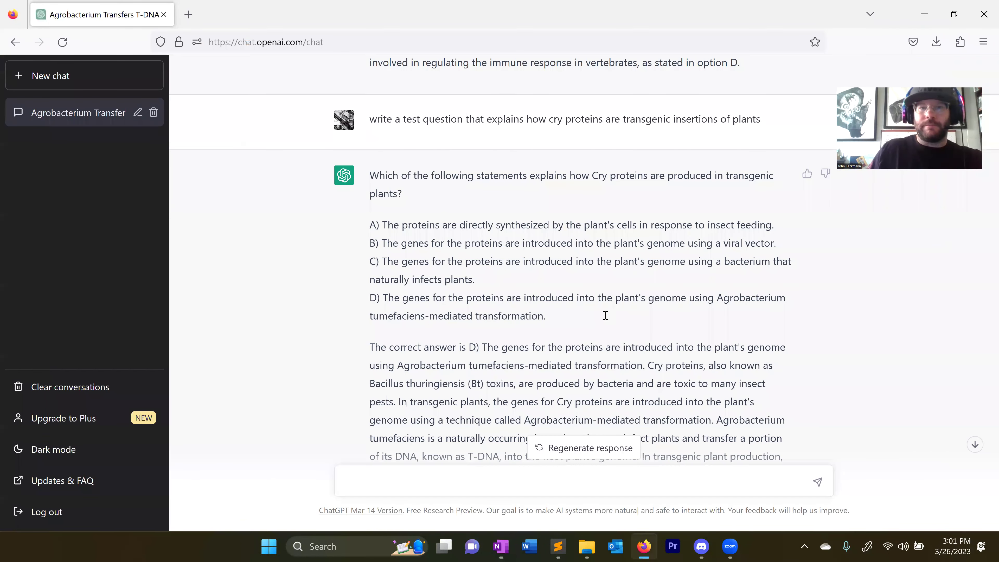
- Type 'Can you give me the specific amino acid sequence for the protein encoding BamHI restriction endonuclease.'
{"action": "scroll", "coordinate": [606, 315], "scroll_direction": "down", "scroll_amount": 4}
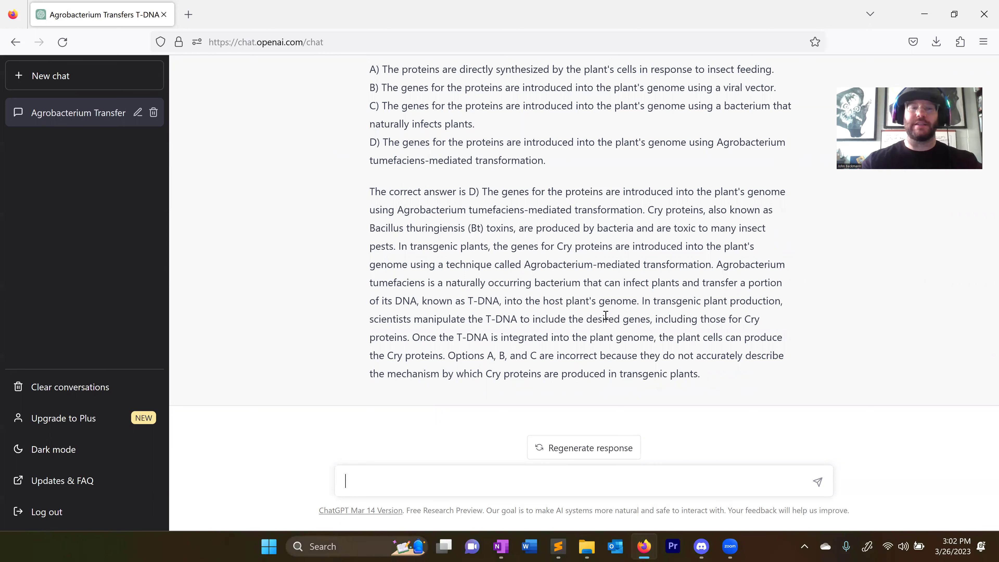
{"action": "type", "text": "CAn"}
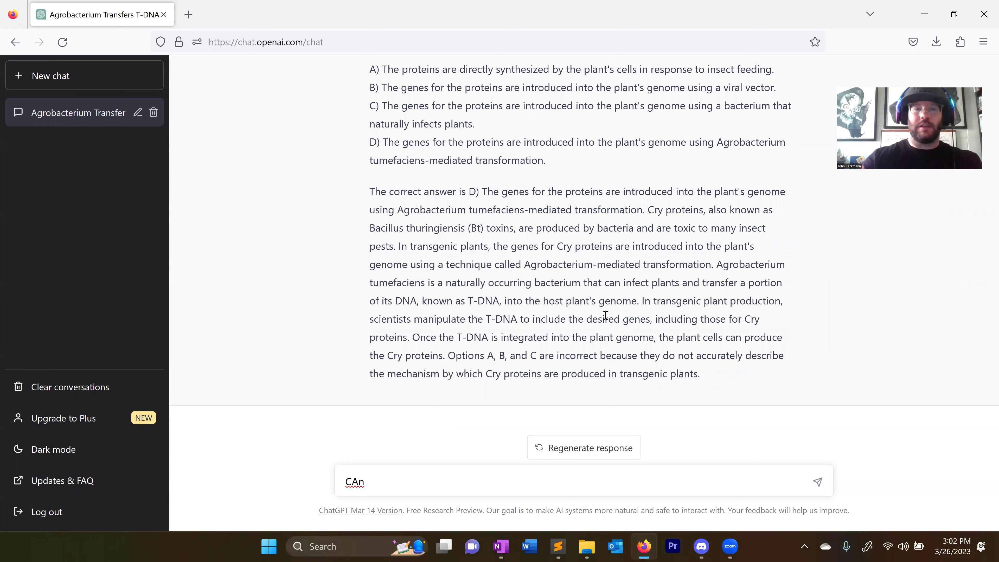
{"action": "key", "text": "BackSpace"}
{"action": "key", "text": "BackSpace"}
{"action": "type", "text": "an you"}
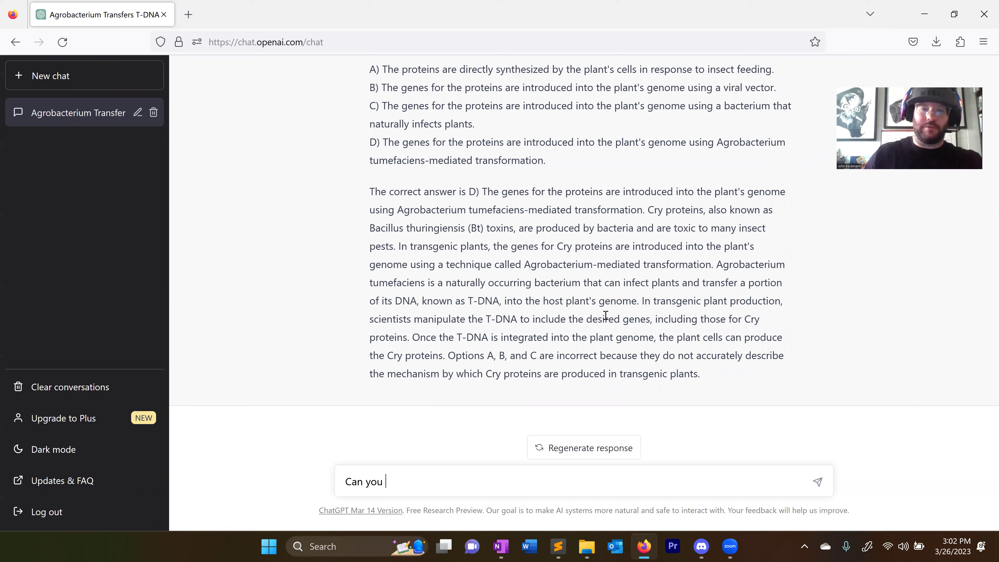
{"action": "left_click", "coordinate": [507, 549]}
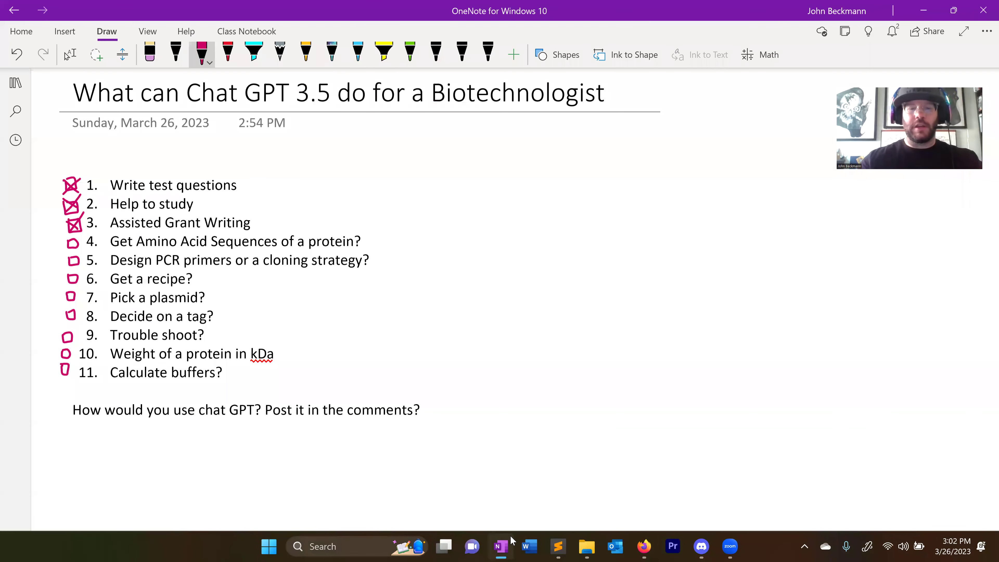
{"action": "left_click", "coordinate": [511, 542]}
{"action": "type", "text": "give me the spec"}
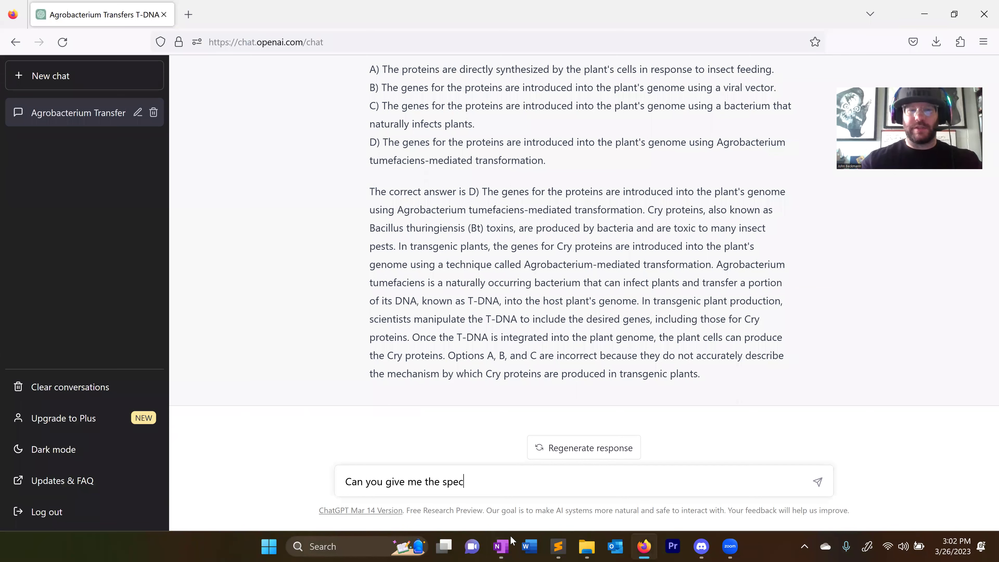
{"action": "type", "text": "ific amino a"}
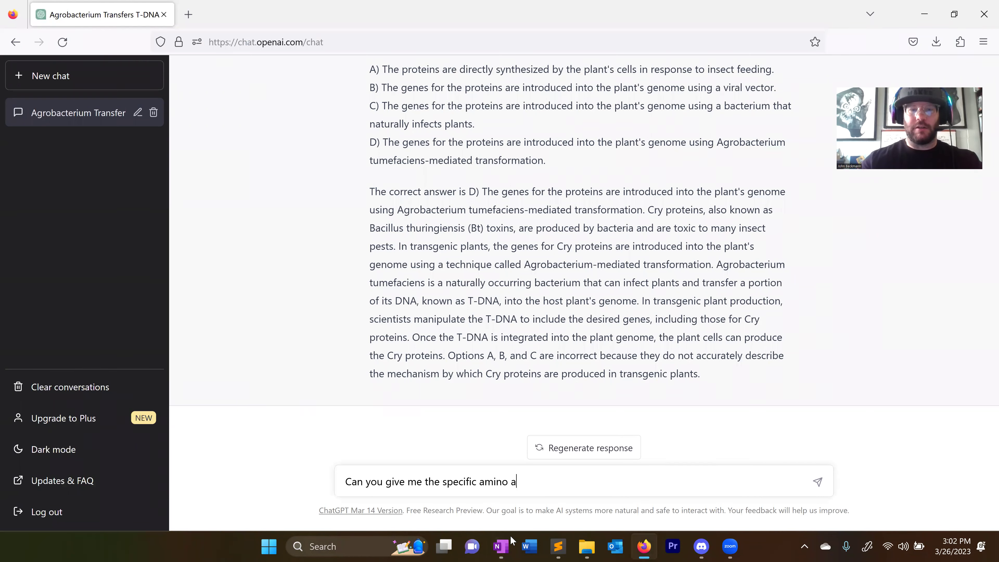
{"action": "type", "text": "cid sequence ffor"}
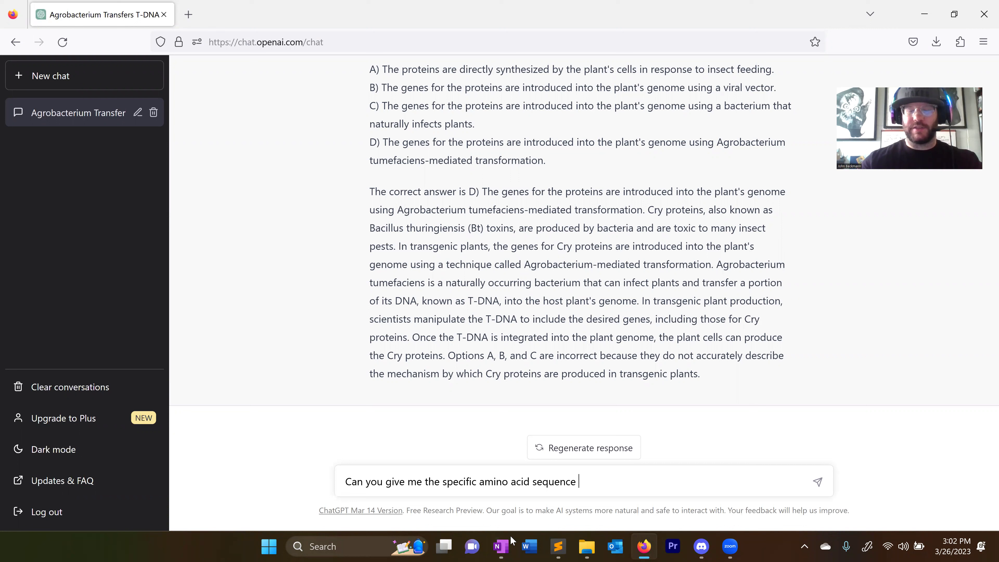
{"action": "key", "text": "BackSpace"}
{"action": "key", "text": "BackSpace"}
{"action": "key", "text": "BackSpace"}
{"action": "key", "text": "BackSpace"}
{"action": "type", "text": "or t"}
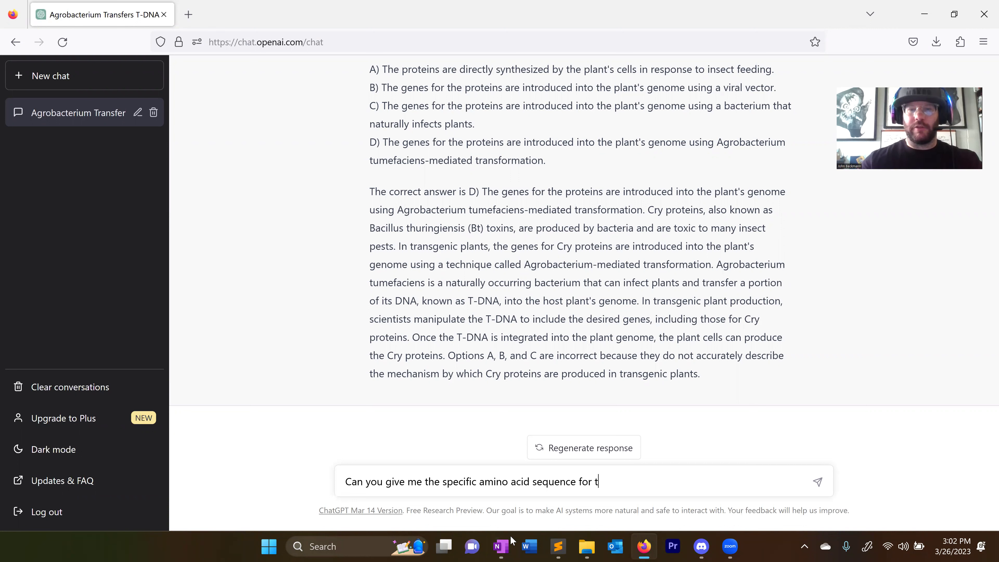
{"action": "type", "text": "he protein encoding the"}
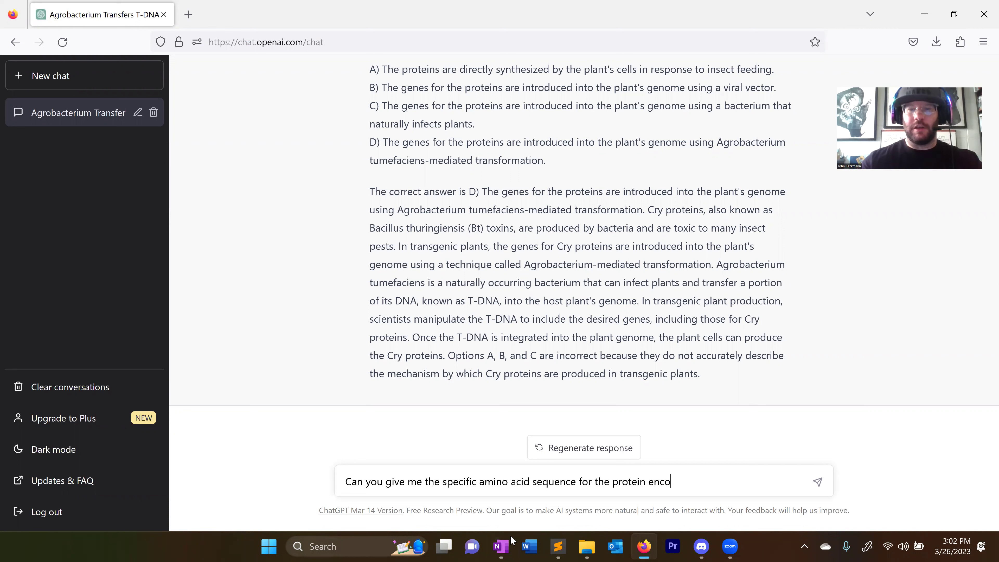
{"action": "key", "text": "BackSpace"}
{"action": "key", "text": "BackSpace"}
{"action": "key", "text": "BackSpace"}
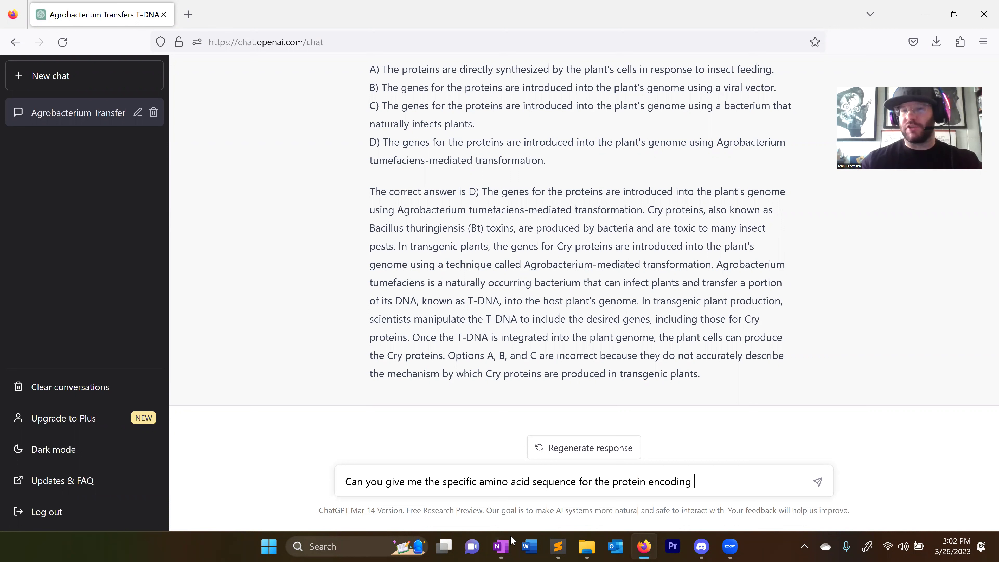
{"action": "type", "text": "BamHi"}
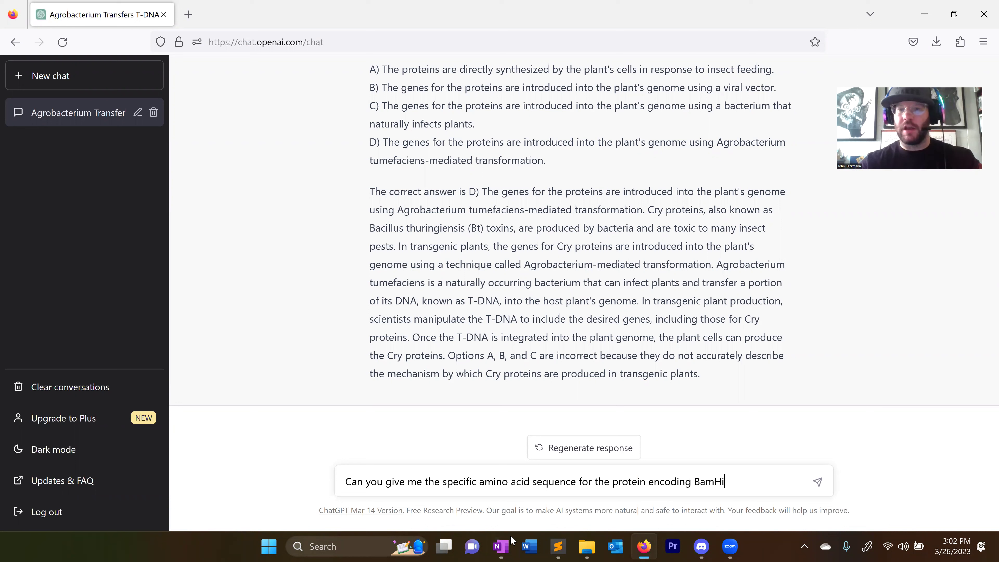
{"action": "type", "text": "restriction "}
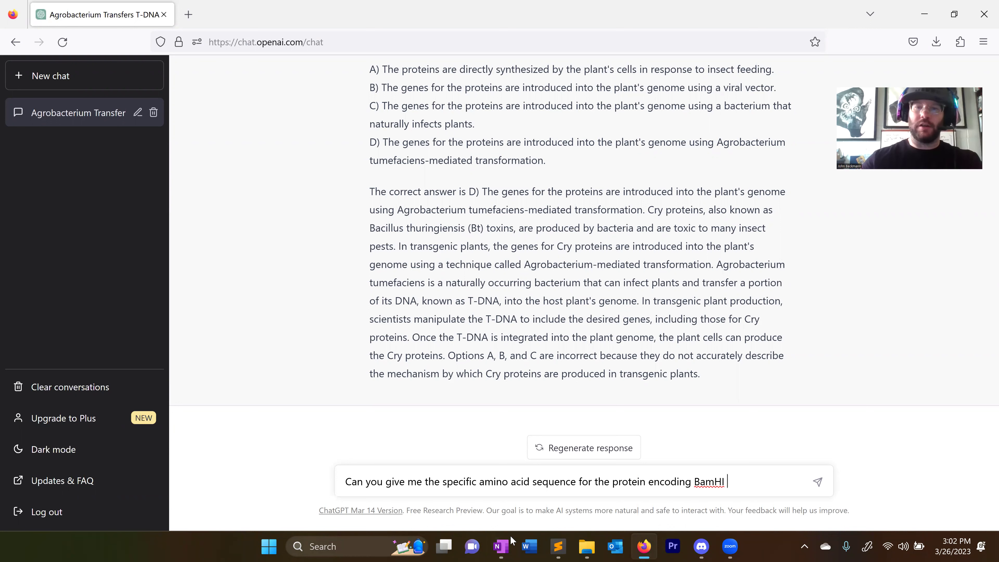
{"action": "type", "text": "endo"}
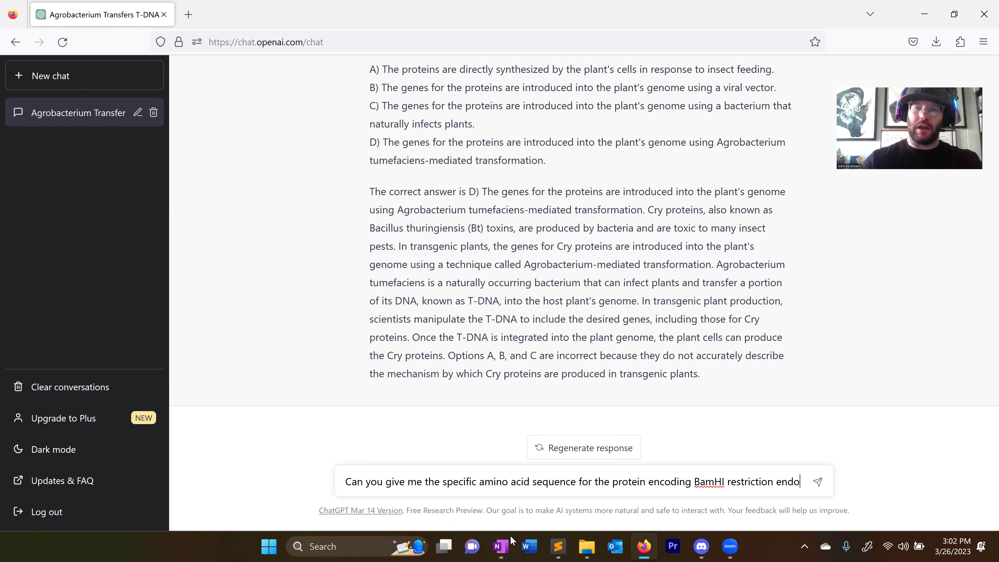
{"action": "type", "text": "nuclease."}
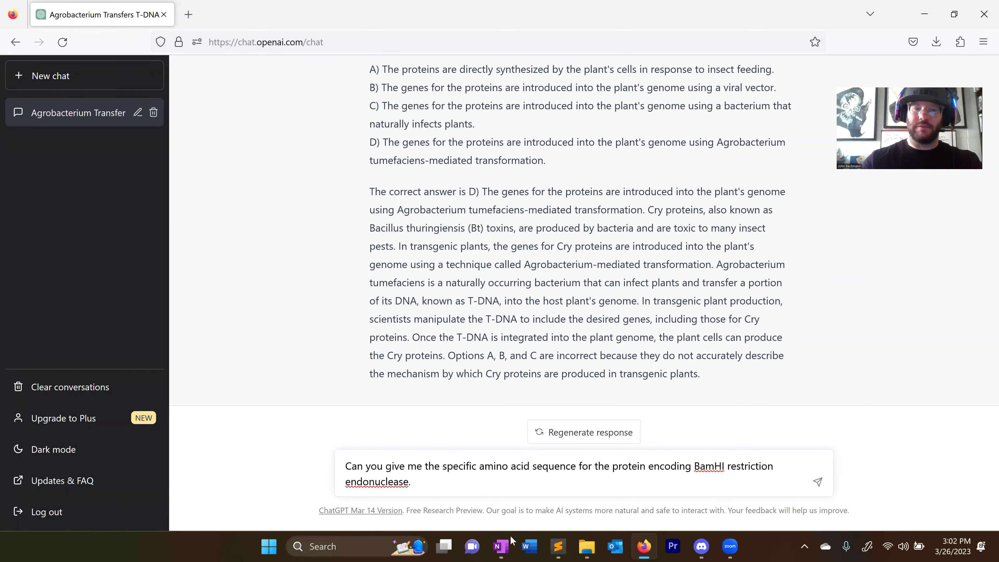
- Send the BamHI question so ChatGPT streams back the BAMH_BACAM amino acid sequence
{"action": "key", "text": "Return"}
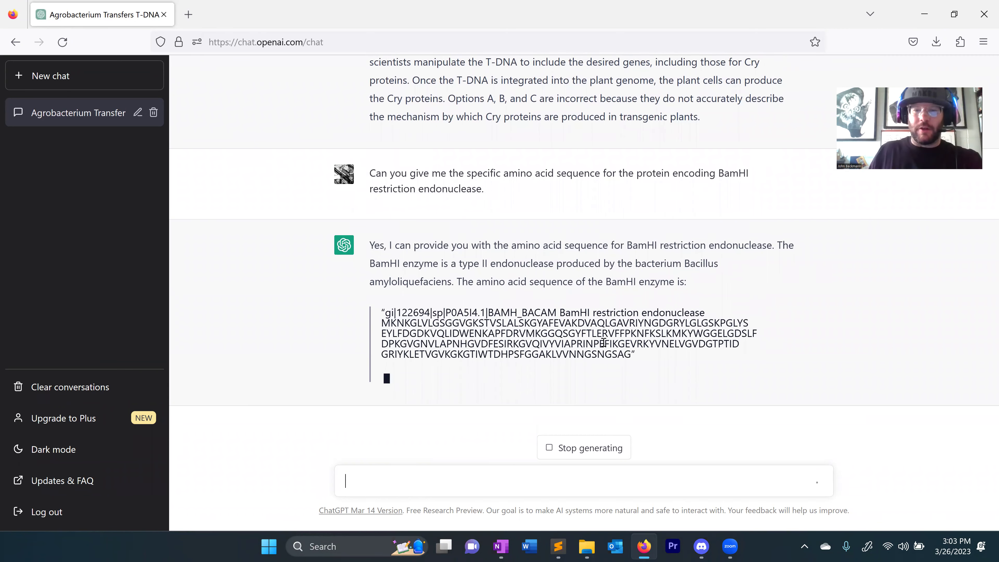
- Mark item 4's box in OneNote with a black X, then return to ChatGPT's BamHI reply
{"action": "left_click", "coordinate": [499, 547]}
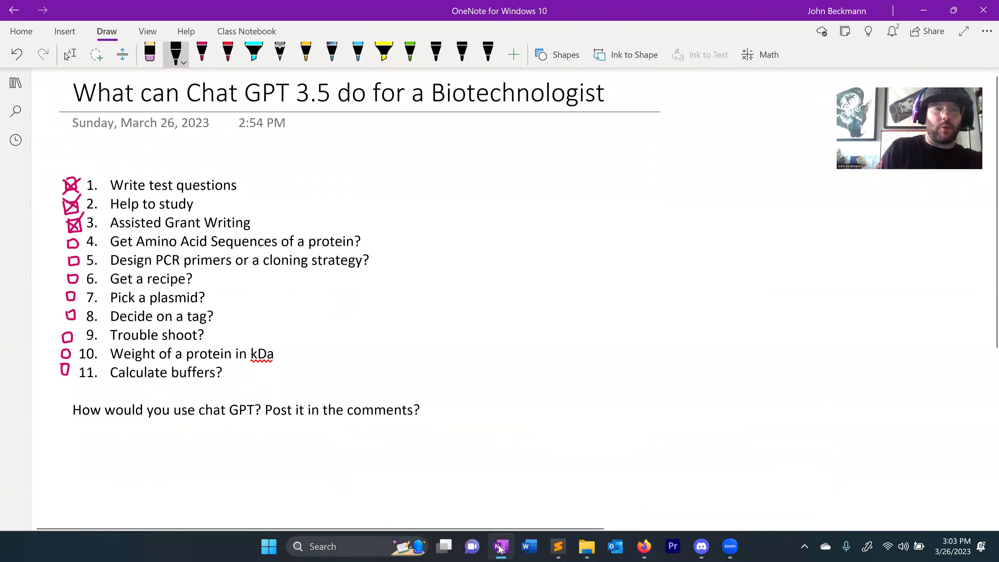
{"action": "left_click_drag", "start_coordinate": [66, 237], "coordinate": [83, 253]}
{"action": "left_click_drag", "start_coordinate": [65, 251], "coordinate": [86, 234]}
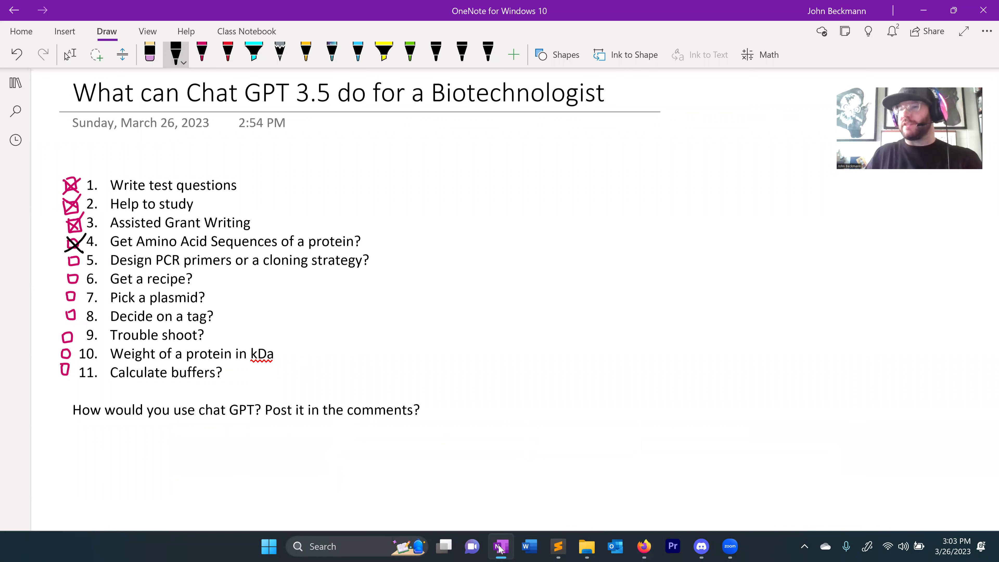
{"action": "mouse_move", "coordinate": [693, 549]}
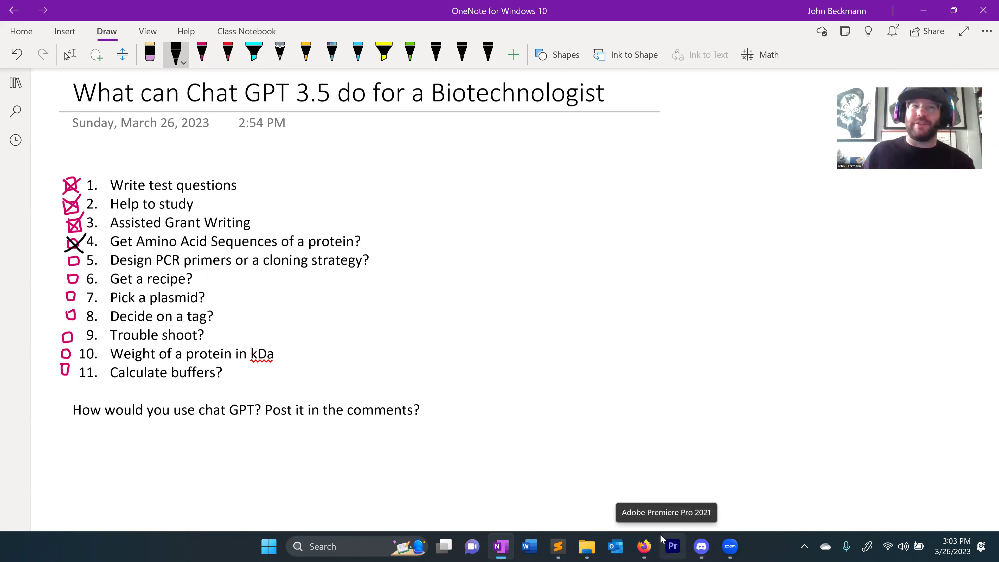
{"action": "left_click", "coordinate": [644, 546]}
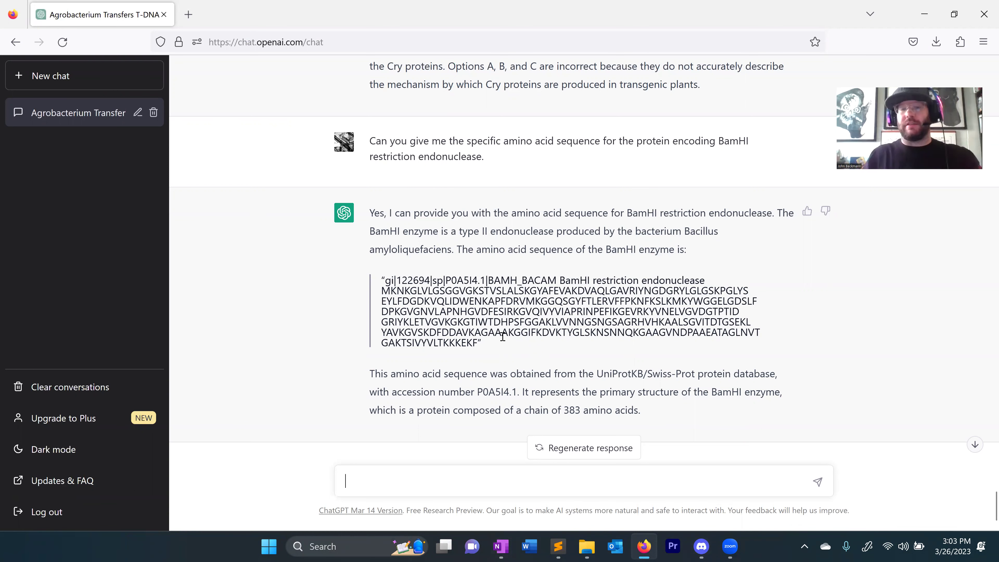
- Ask ChatGPT for restriction-cloning PCR primers to clone the E. coli RecA gene into pBADA
{"action": "mouse_move", "coordinate": [644, 549]}
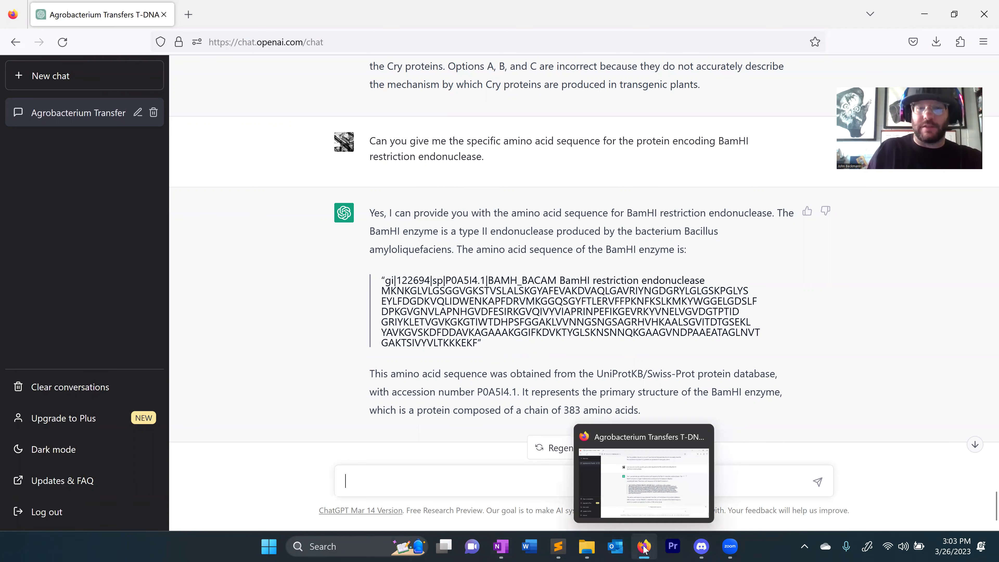
{"action": "left_click", "coordinate": [501, 548]}
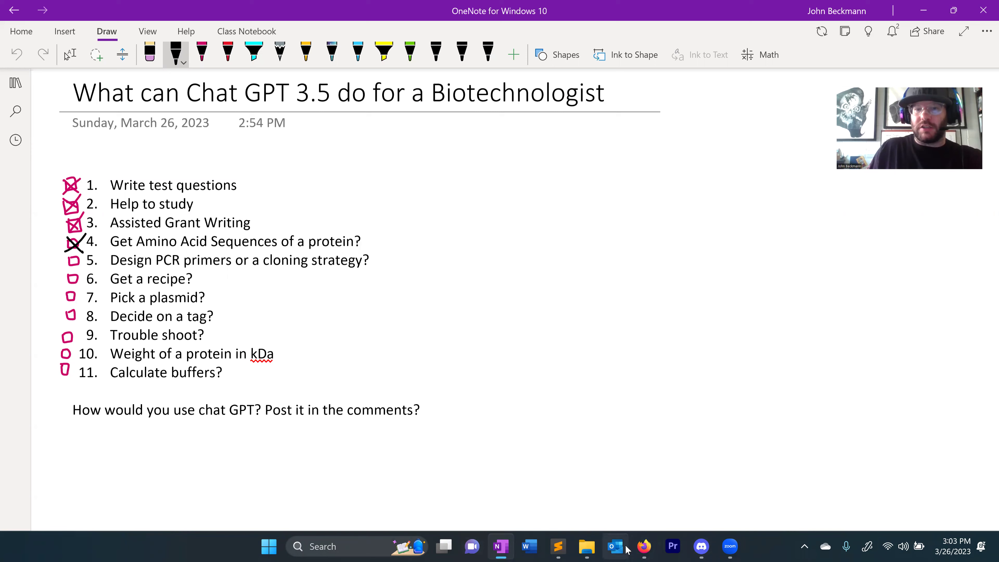
{"action": "mouse_move", "coordinate": [647, 549]}
{"action": "left_click", "coordinate": [622, 516]}
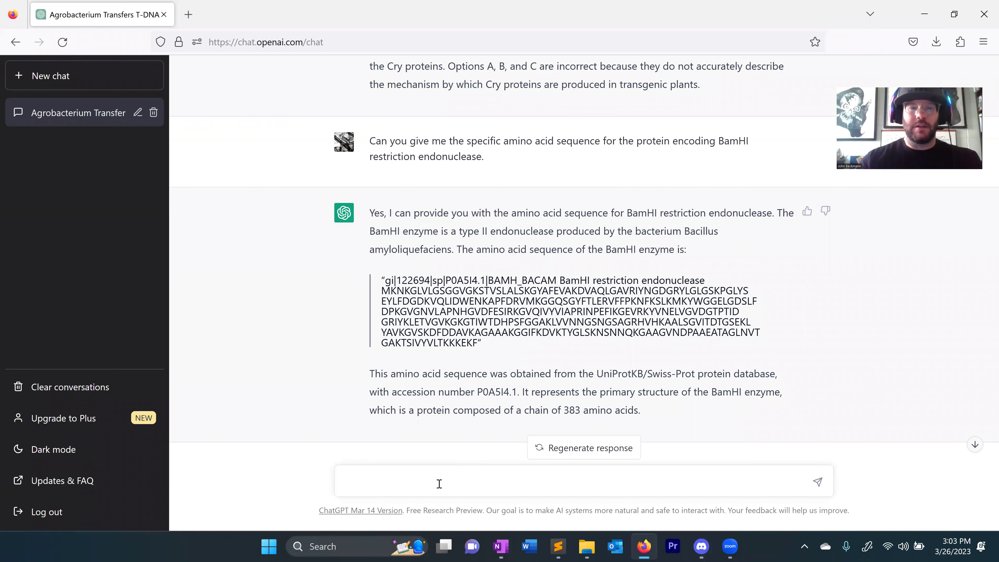
{"action": "type", "text": "Please"}
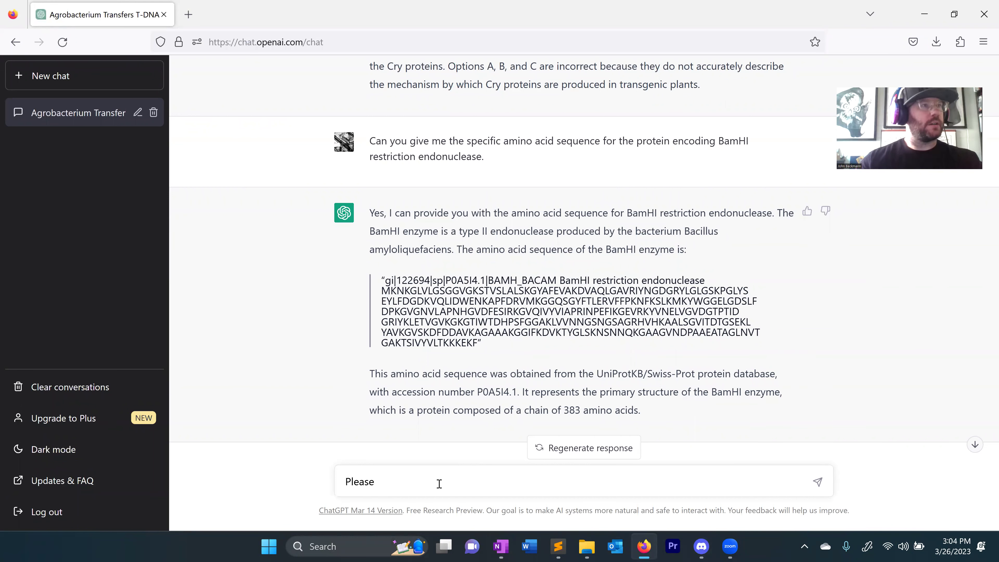
{"action": "type", "text": " design"}
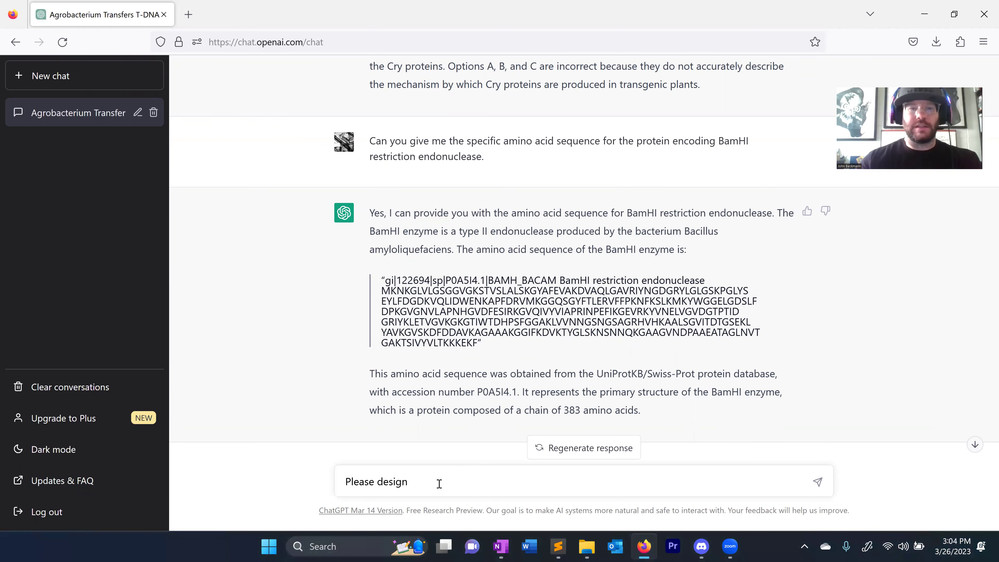
{"action": "type", "text": " PCR pr"}
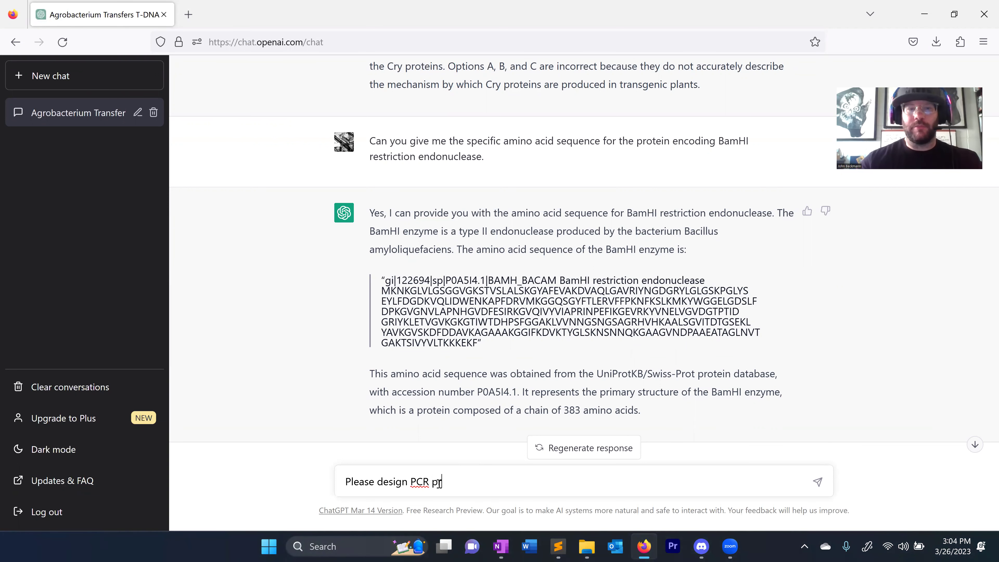
{"action": "type", "text": "imers to"}
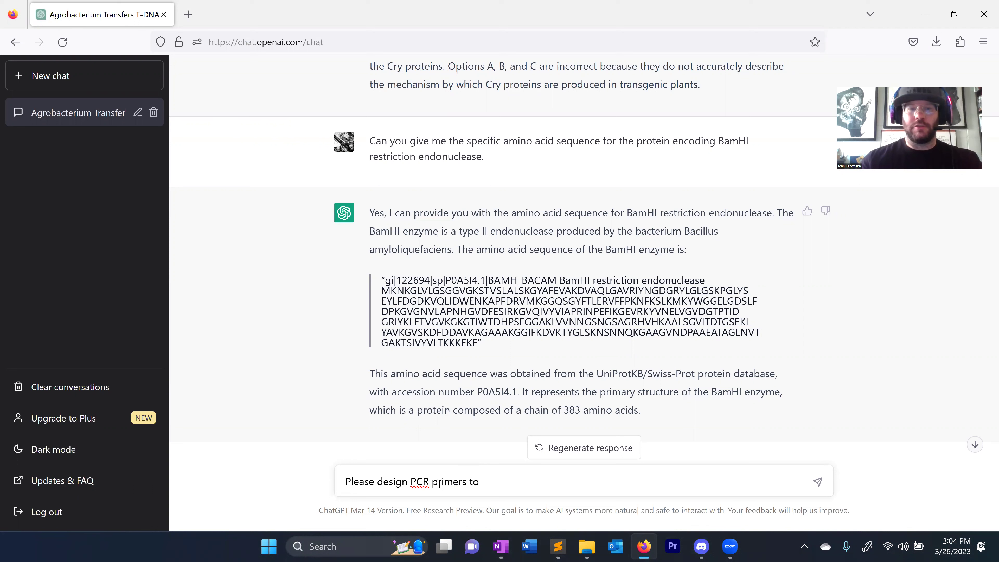
{"action": "type", "text": " use rest"}
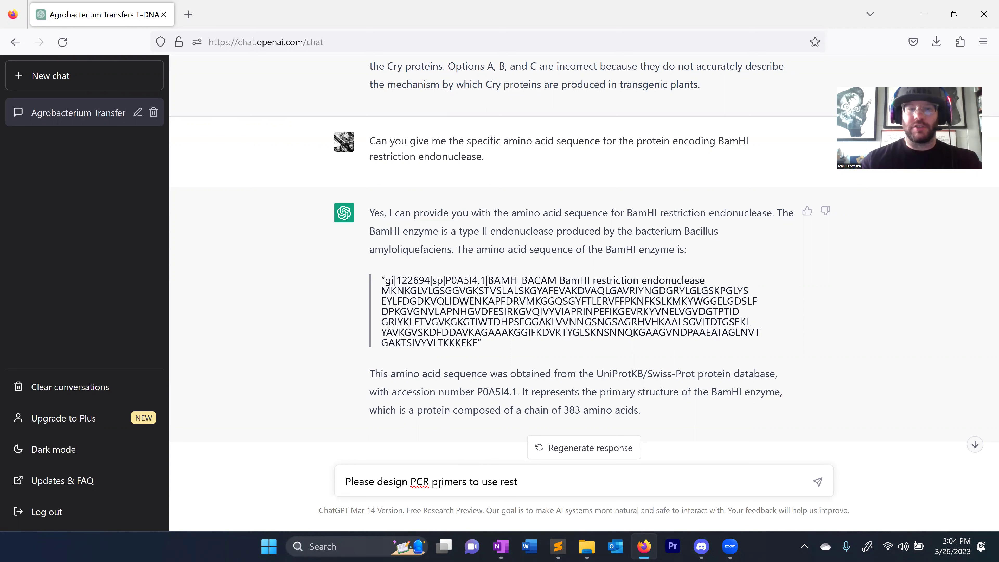
{"action": "type", "text": "riction enzyme clo"}
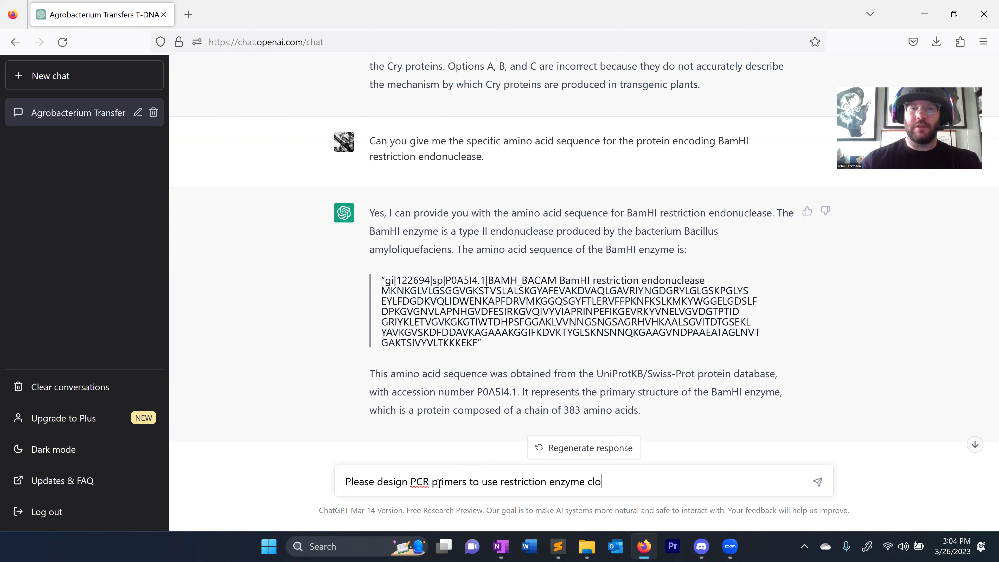
{"action": "type", "text": "ning to clone"}
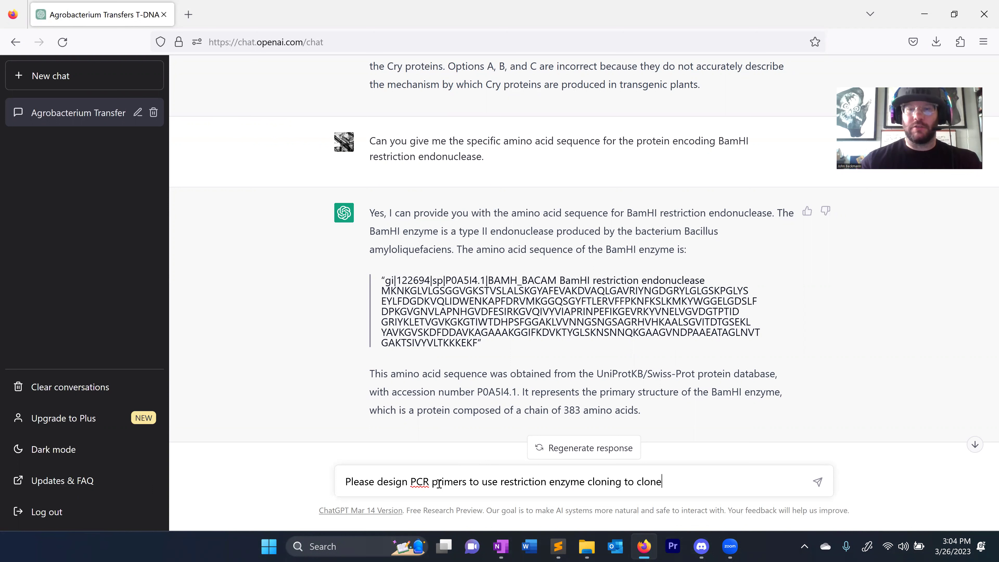
{"action": "type", "text": " the RecA"}
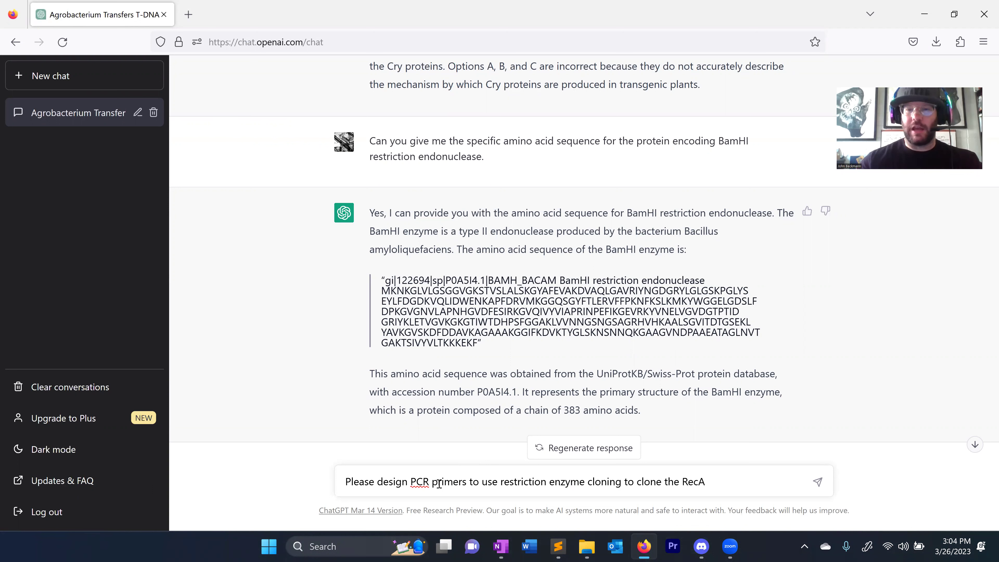
{"action": "type", "text": " gene fro"}
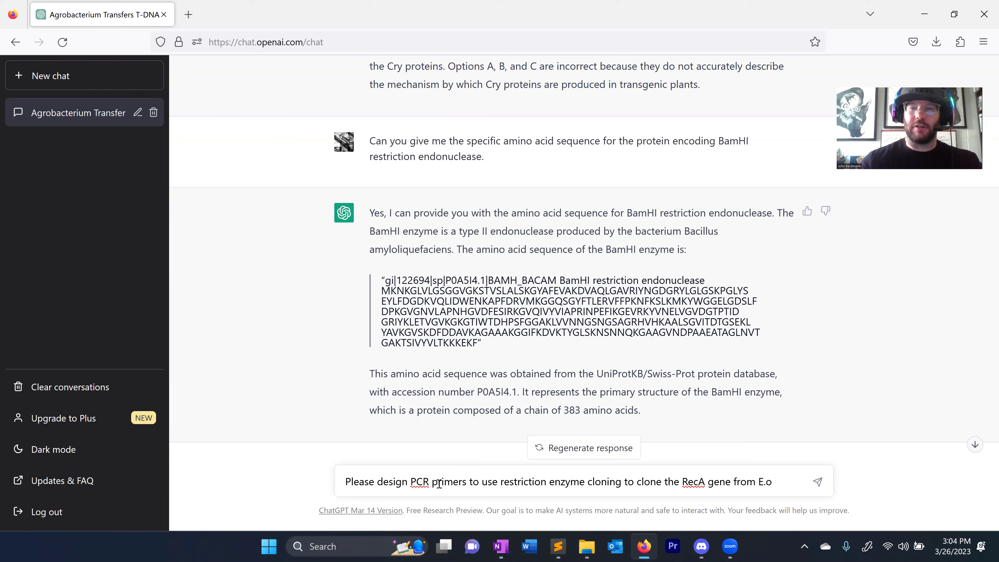
{"action": "type", "text": "m E.coli into"}
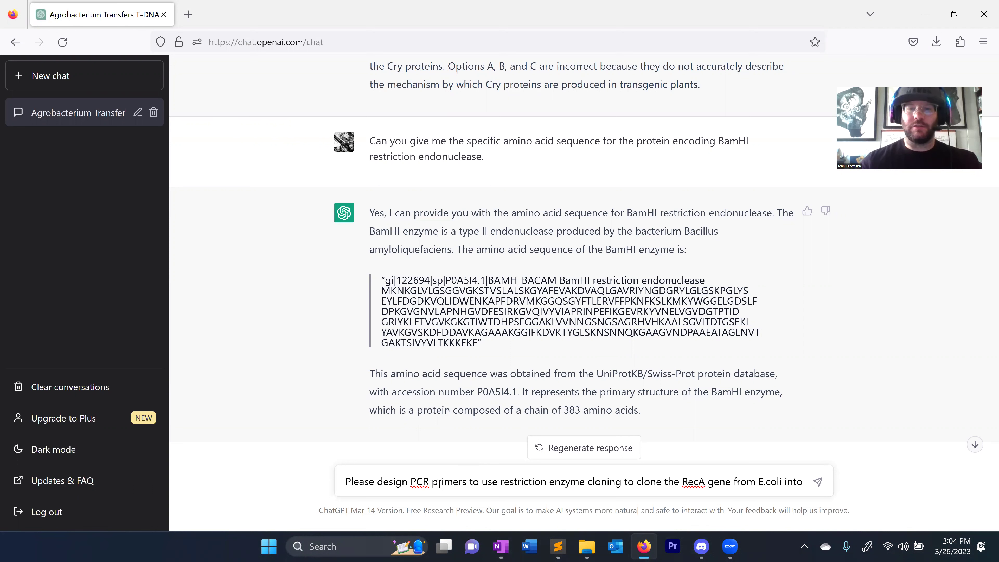
{"action": "type", "text": " pBADA"}
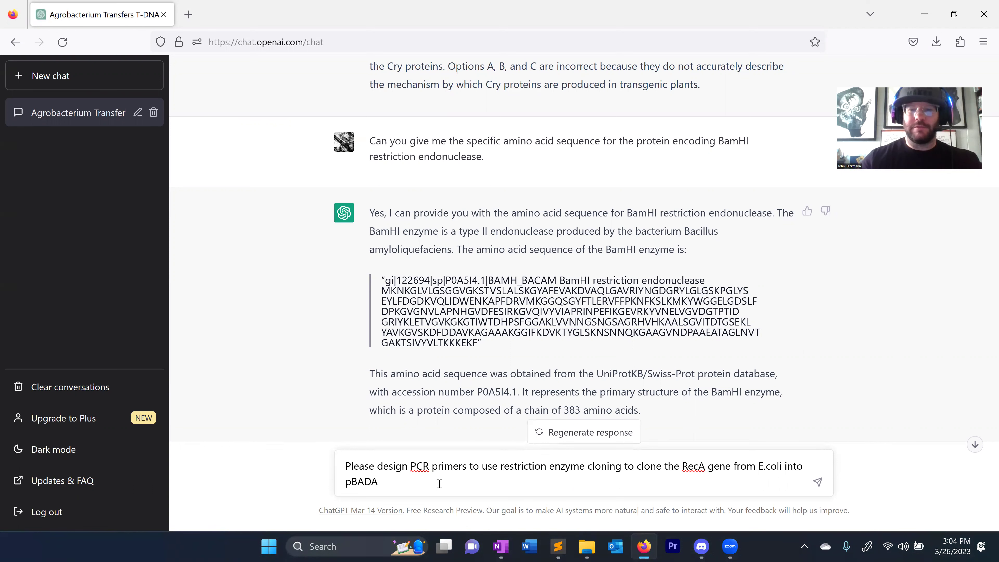
{"action": "type", "text": " vector."}
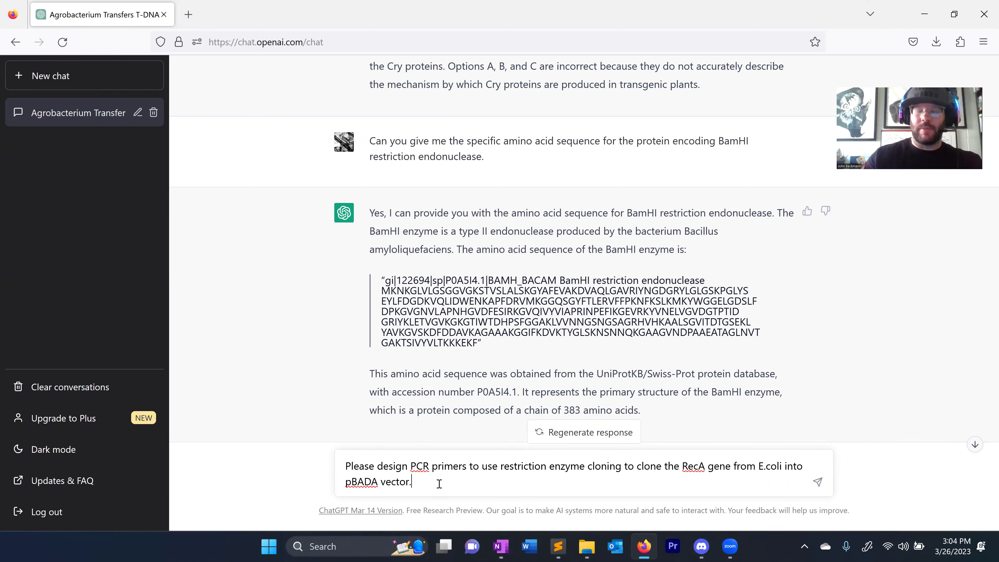
{"action": "key", "text": "Return"}
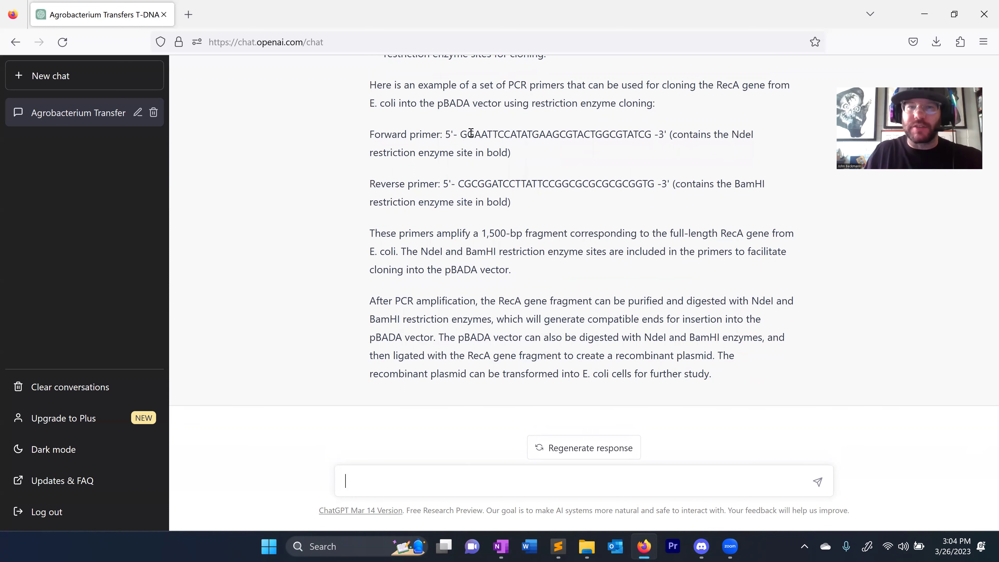
- Select and copy the RecA forward and reverse primer paragraphs from the reply, then launch Word
{"action": "scroll", "coordinate": [428, 164], "scroll_direction": "up", "scroll_amount": 2}
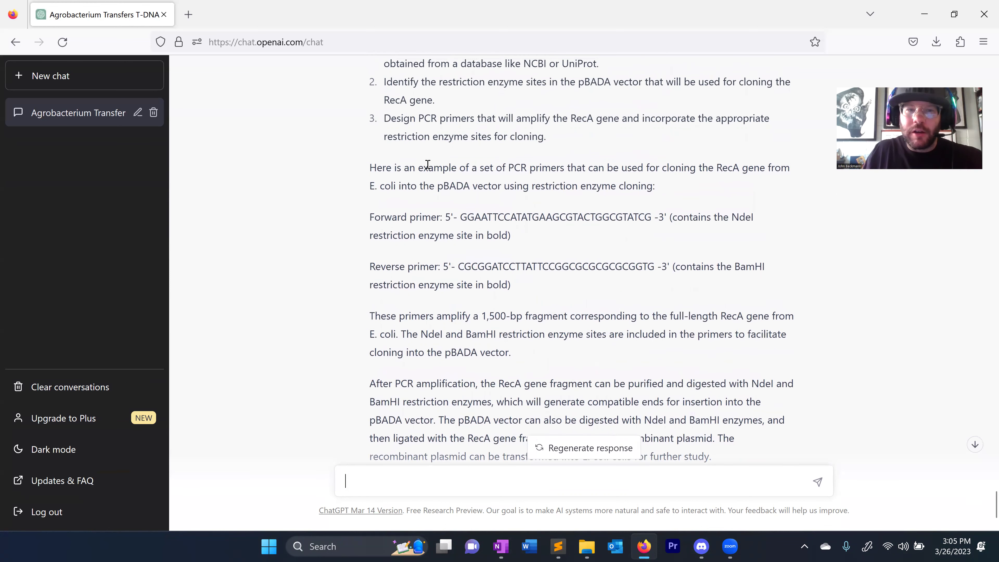
{"action": "left_click_drag", "start_coordinate": [427, 170], "coordinate": [730, 173]}
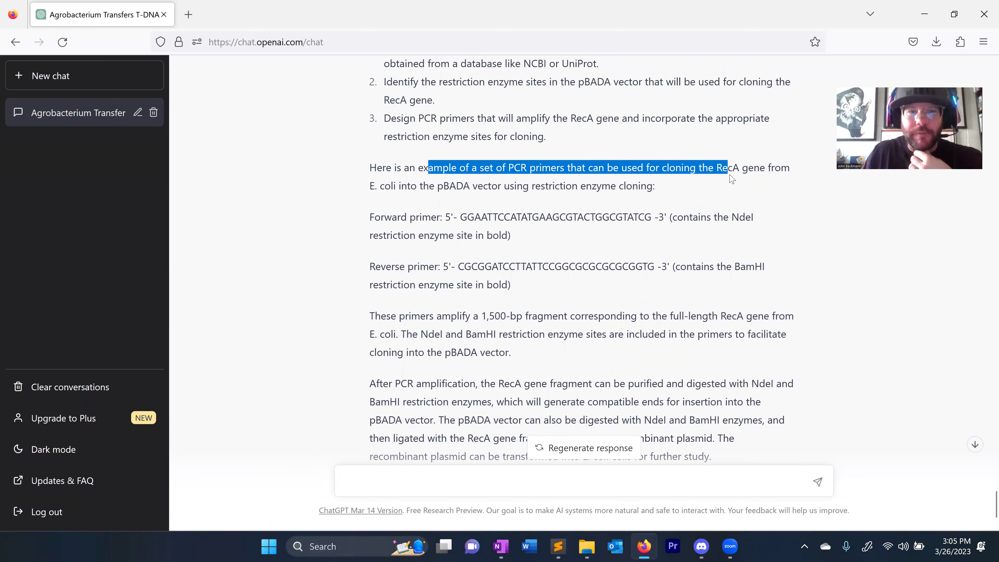
{"action": "left_click", "coordinate": [597, 221]}
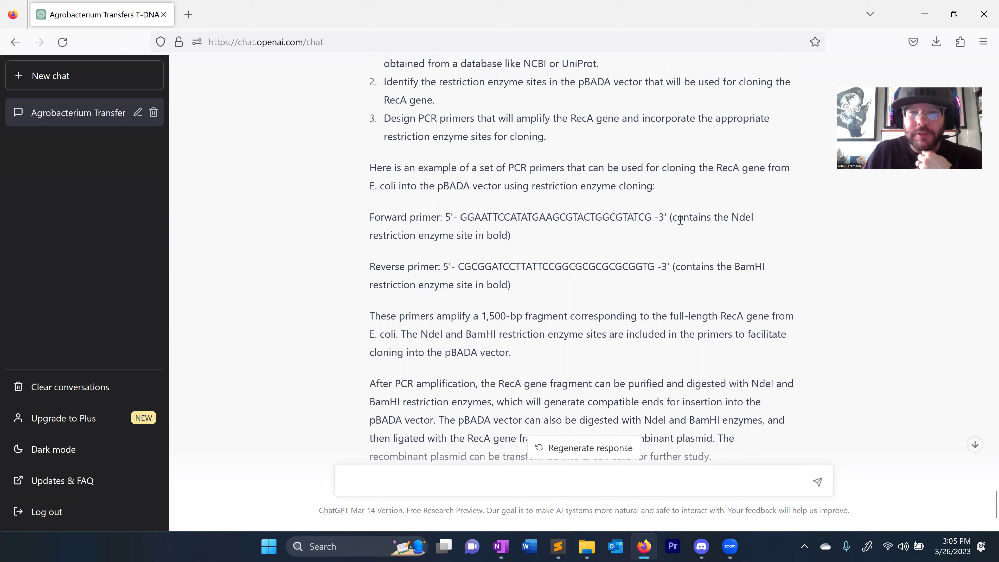
{"action": "scroll", "coordinate": [673, 216], "scroll_direction": "down", "scroll_amount": 2}
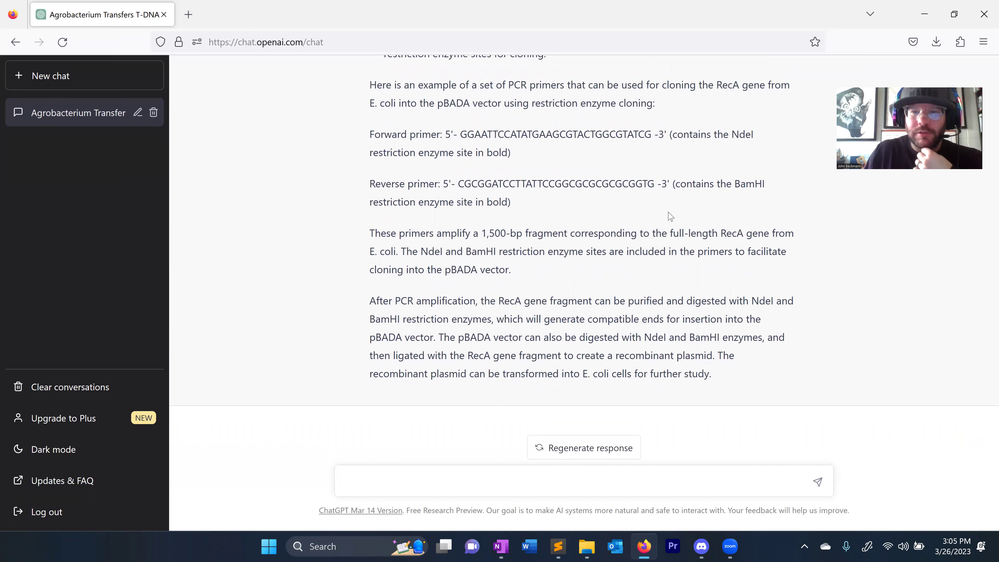
{"action": "scroll", "coordinate": [536, 178], "scroll_direction": "up", "scroll_amount": 2}
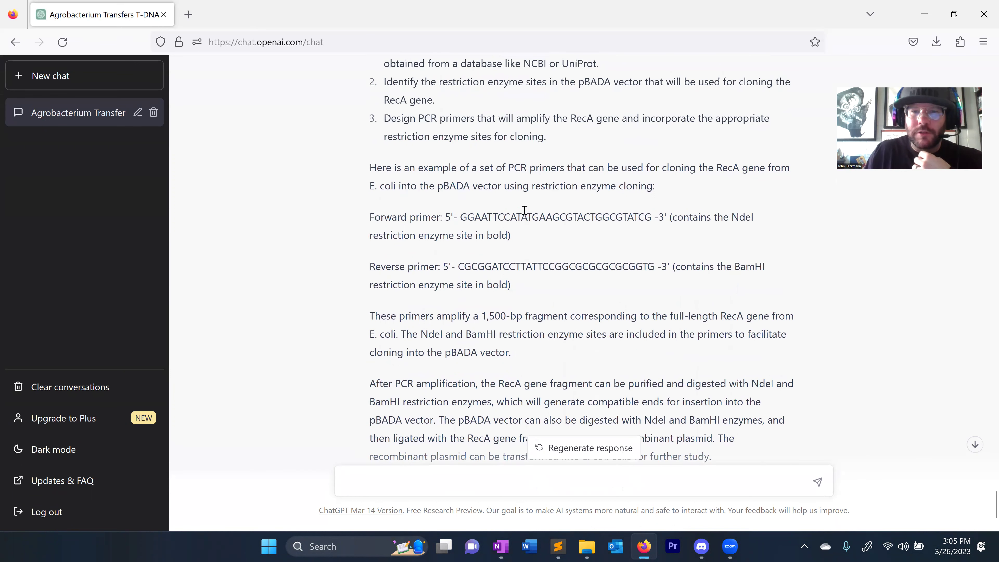
{"action": "left_click_drag", "start_coordinate": [520, 216], "coordinate": [639, 228]}
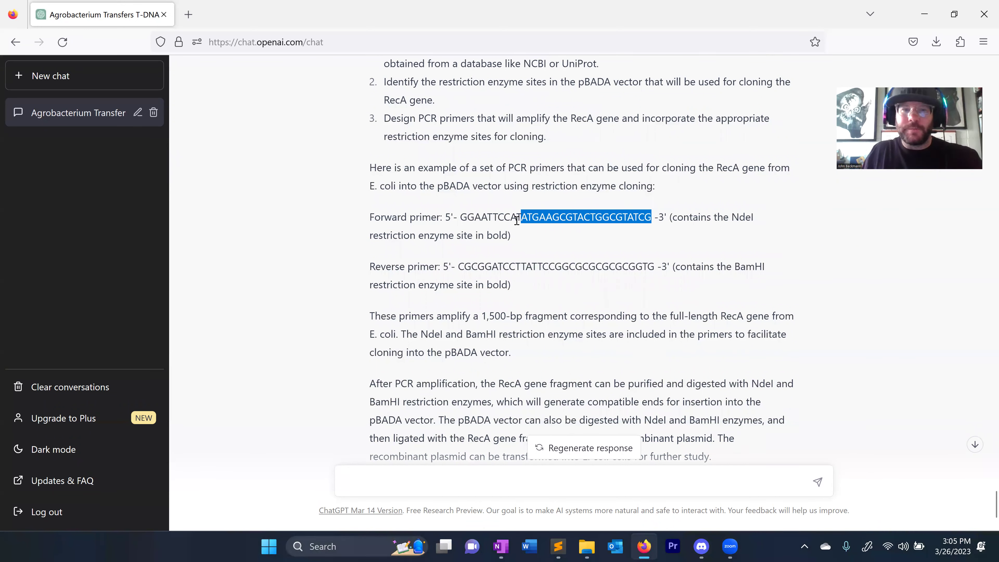
{"action": "left_click", "coordinate": [512, 229]}
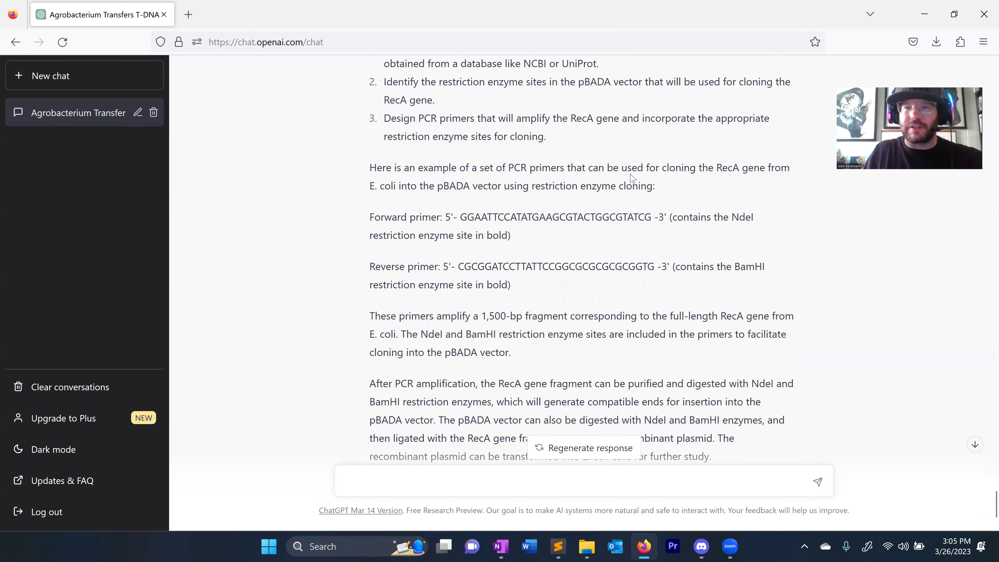
{"action": "left_click_drag", "start_coordinate": [370, 219], "coordinate": [515, 293]}
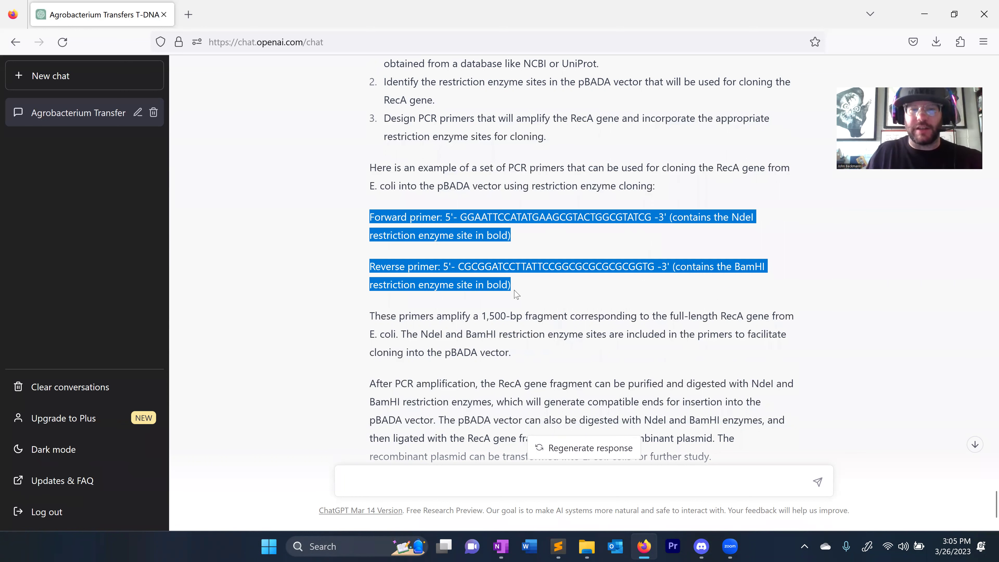
{"action": "left_click", "coordinate": [534, 546]}
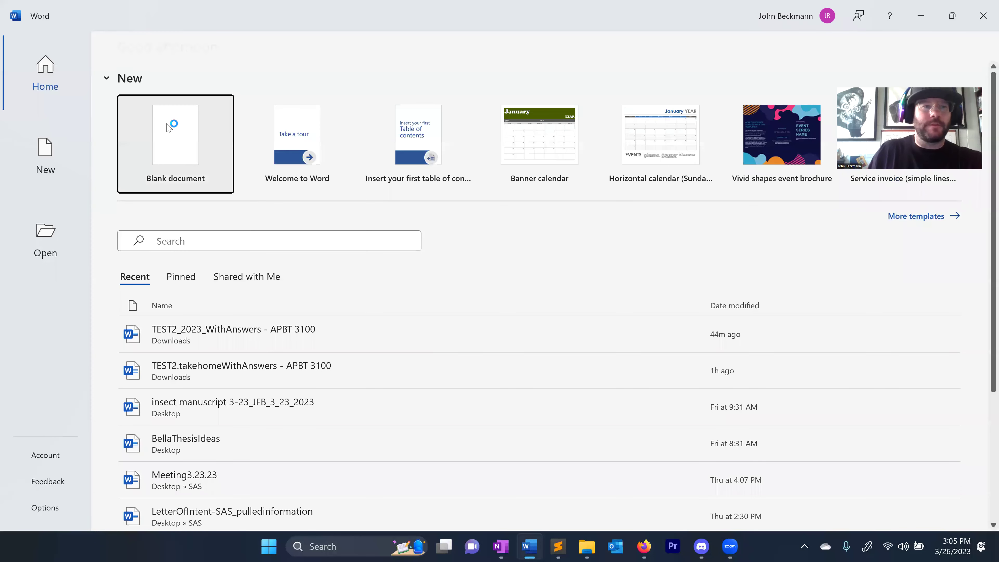
- Paste both RecA primer paragraphs into a new blank Word document, then return to Firefox
{"action": "left_click", "coordinate": [167, 122]}
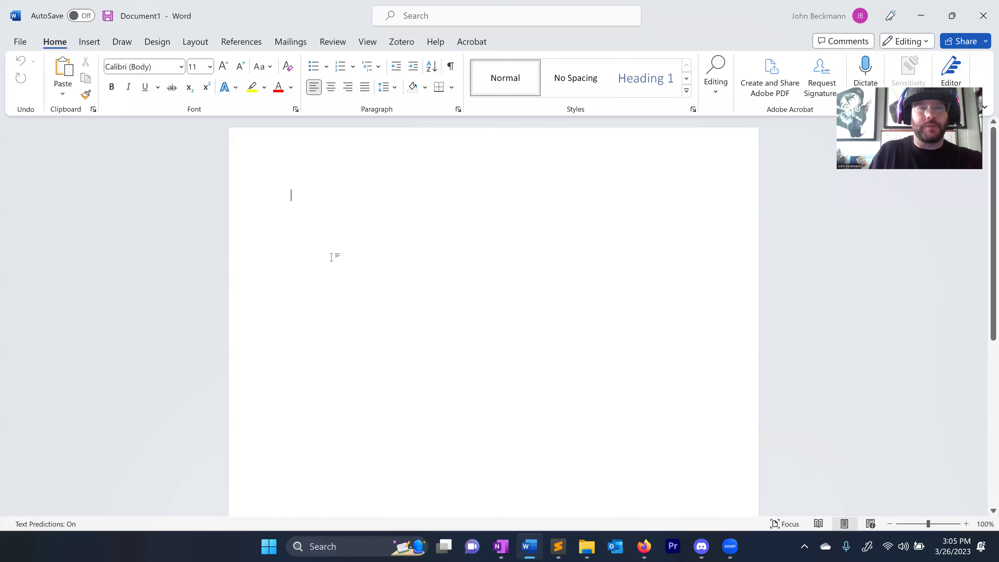
{"action": "type", "text": "Forward primer: 5'- GGAATTCCATATGAAGCGTACTGGCGTATCG -3' (contains the NdeI restriction enzyme site in bold)  Reverse primer: 5'- CGCGGATCCTTATTCCGGCGCGCGCGGTG -3' (contains the BamHI restriction enzyme site in bold)"}
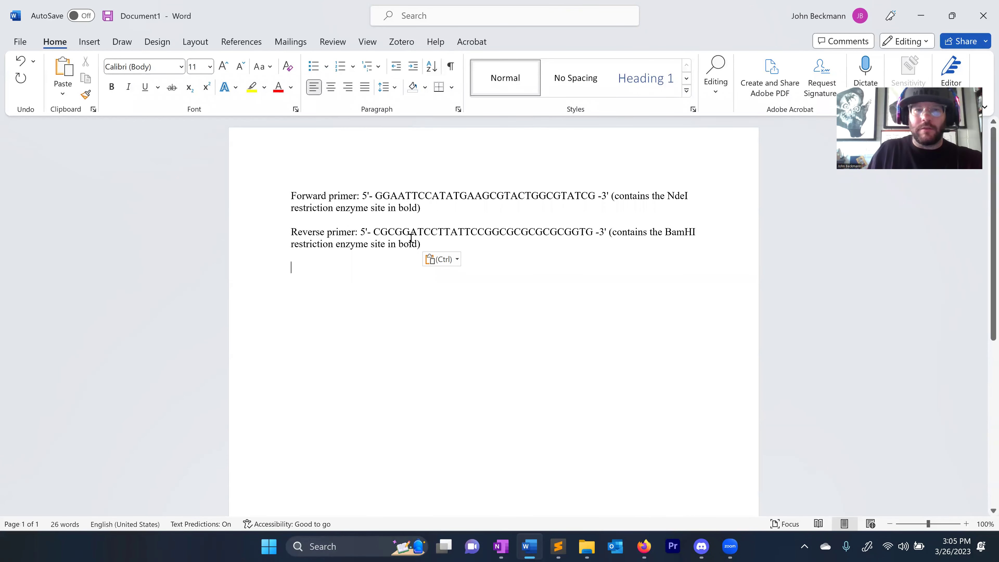
{"action": "left_click", "coordinate": [645, 547]}
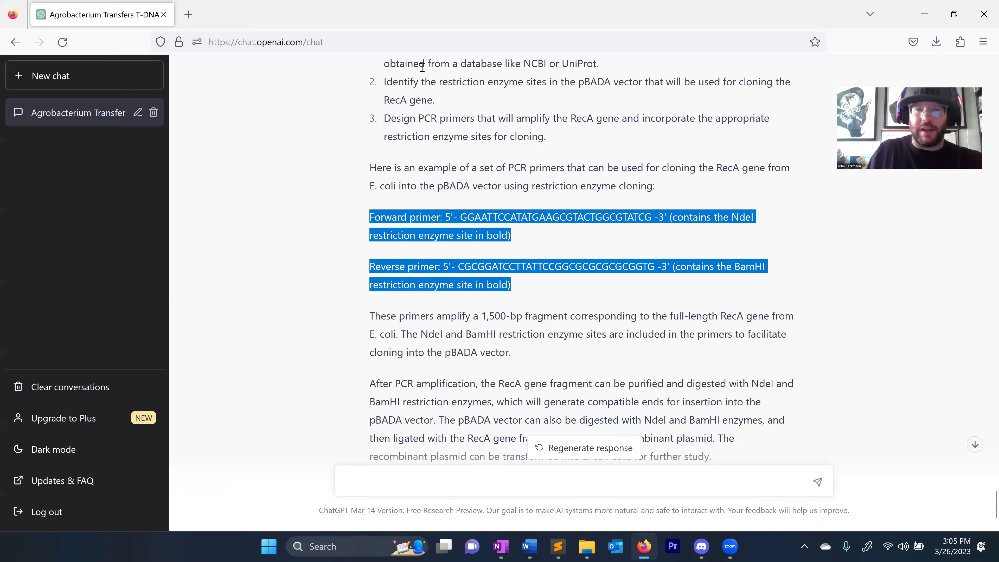
- Google 'ndel site' in a new tab, open NEB's NdeI page (CA/TATG cut site), then return to Word
{"action": "left_click", "coordinate": [186, 18]}
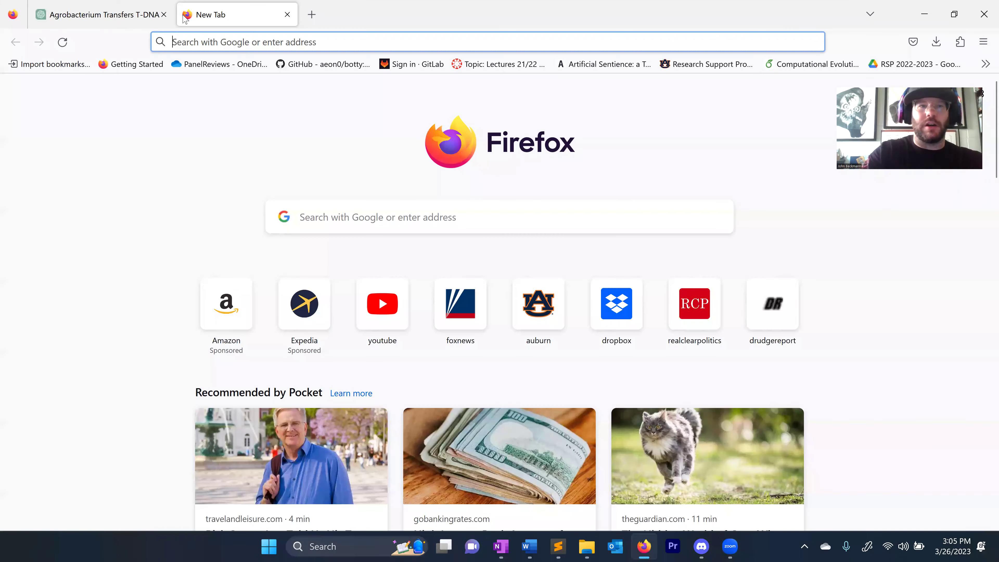
{"action": "type", "text": "www.google.com"}
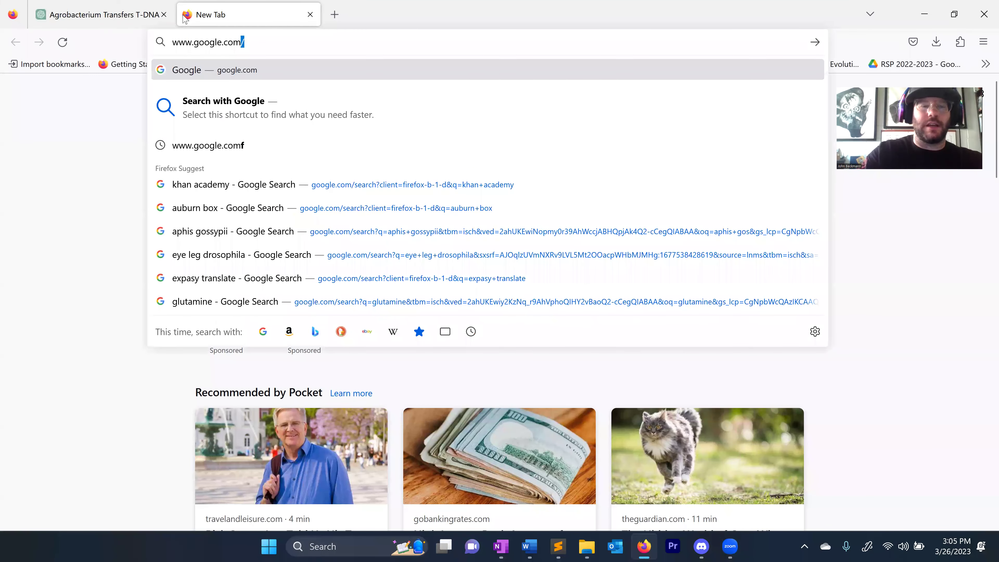
{"action": "key", "text": "Return"}
{"action": "type", "text": "ndel site"}
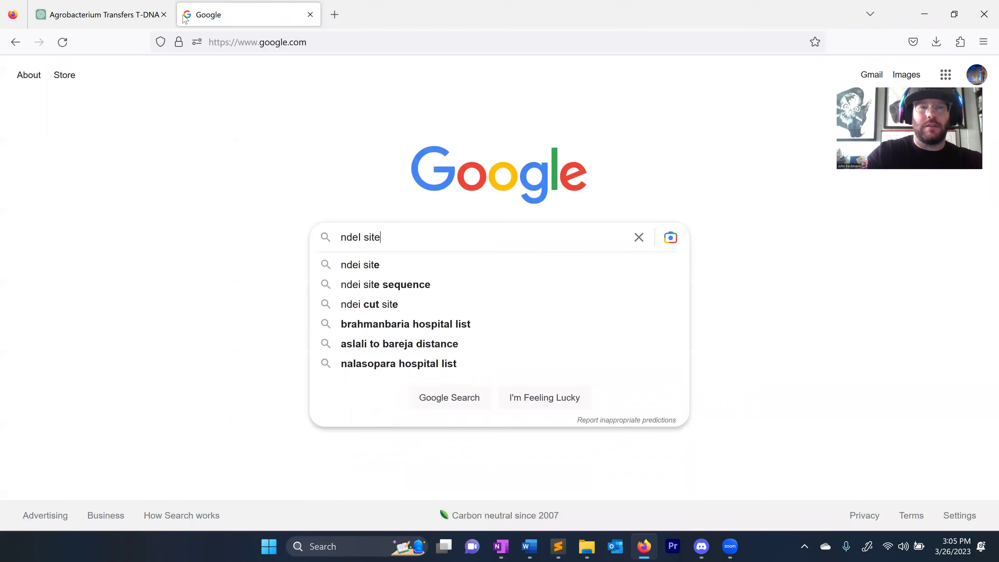
{"action": "key", "text": "Return"}
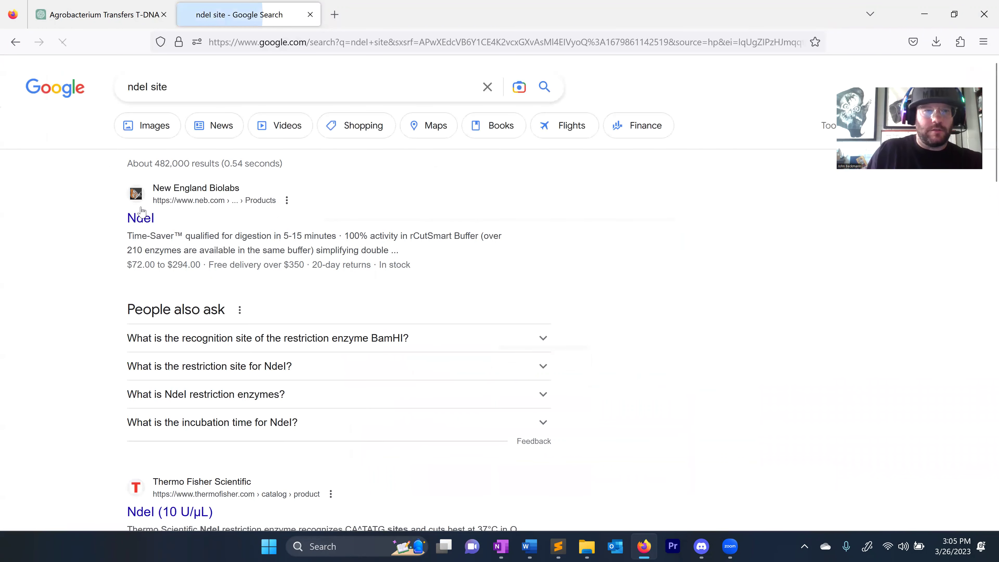
{"action": "left_click", "coordinate": [140, 217]}
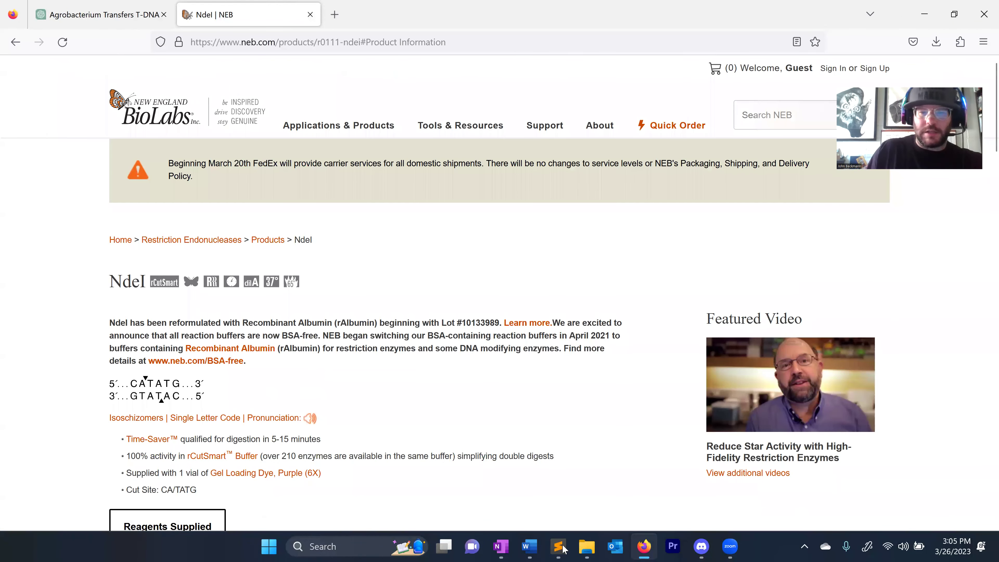
{"action": "left_click", "coordinate": [530, 546]}
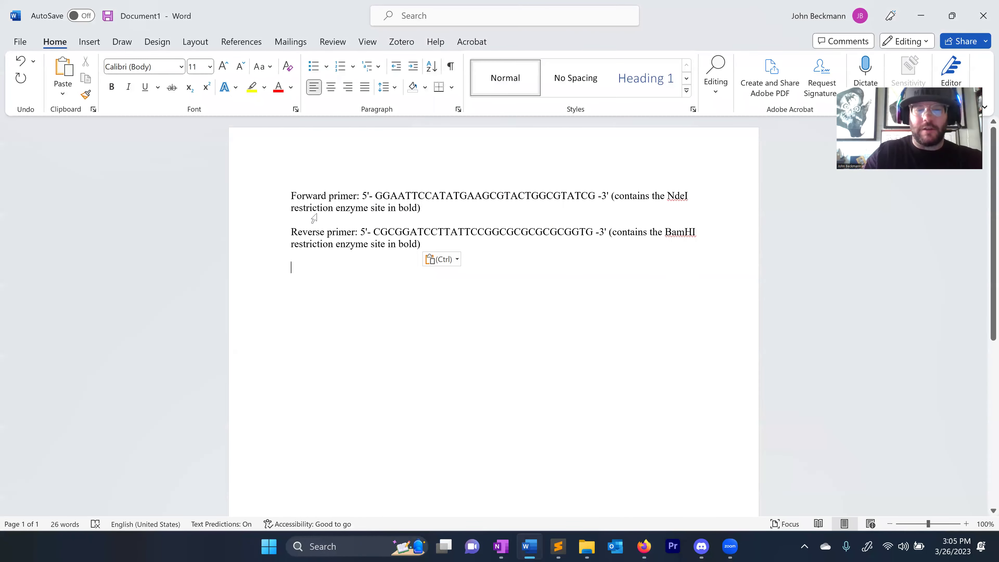
- Find CATATG in the document and underline the forward primer's NdeI site
{"action": "key", "text": "ctrl+f"}
{"action": "type", "text": "CATATG"}
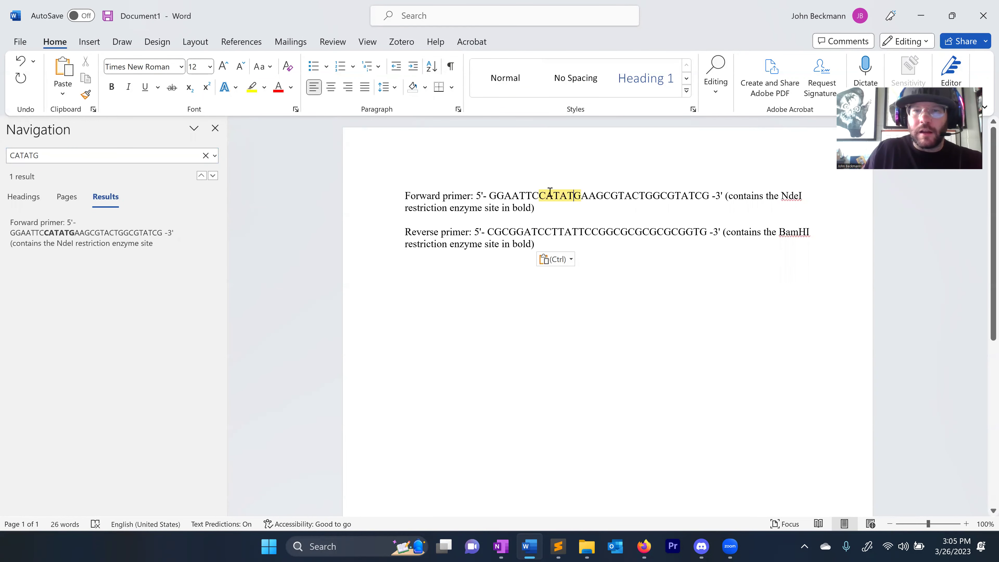
{"action": "left_click_drag", "start_coordinate": [581, 196], "coordinate": [539, 196]}
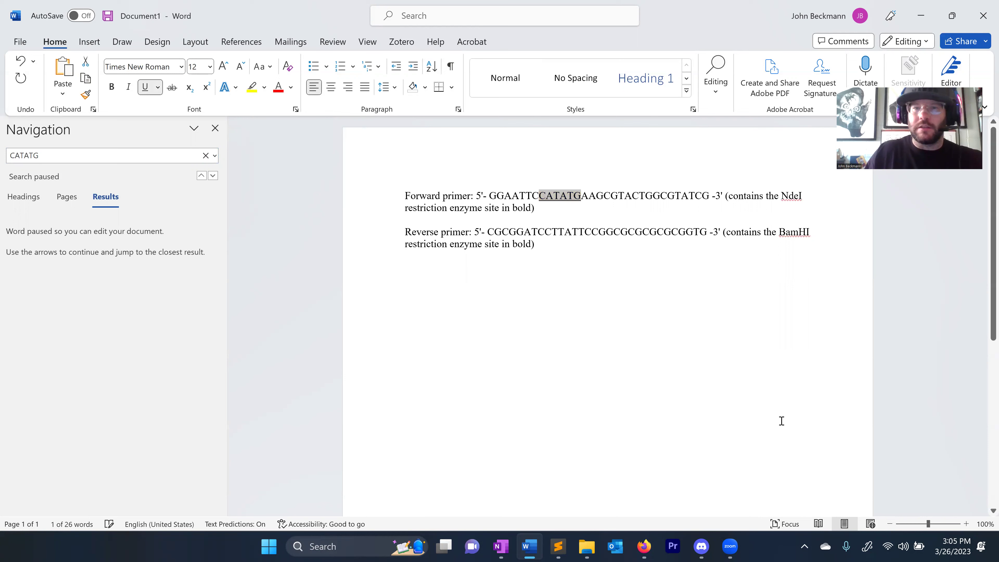
{"action": "left_click", "coordinate": [640, 196]}
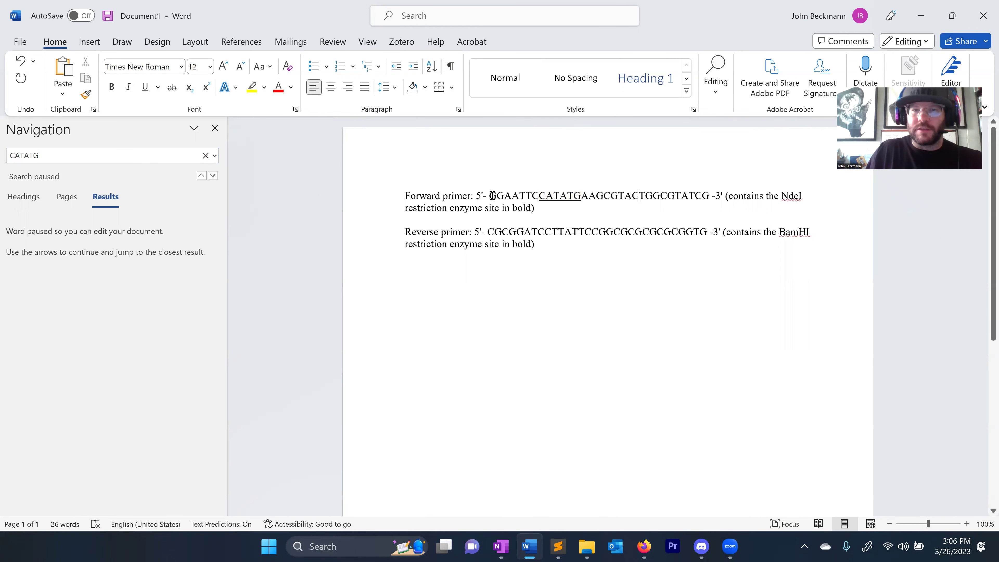
- Select TATGAAGCGTACTGGCGTATCG, the forward primer sequence after the NdeI site
{"action": "left_click_drag", "start_coordinate": [539, 196], "coordinate": [489, 196]}
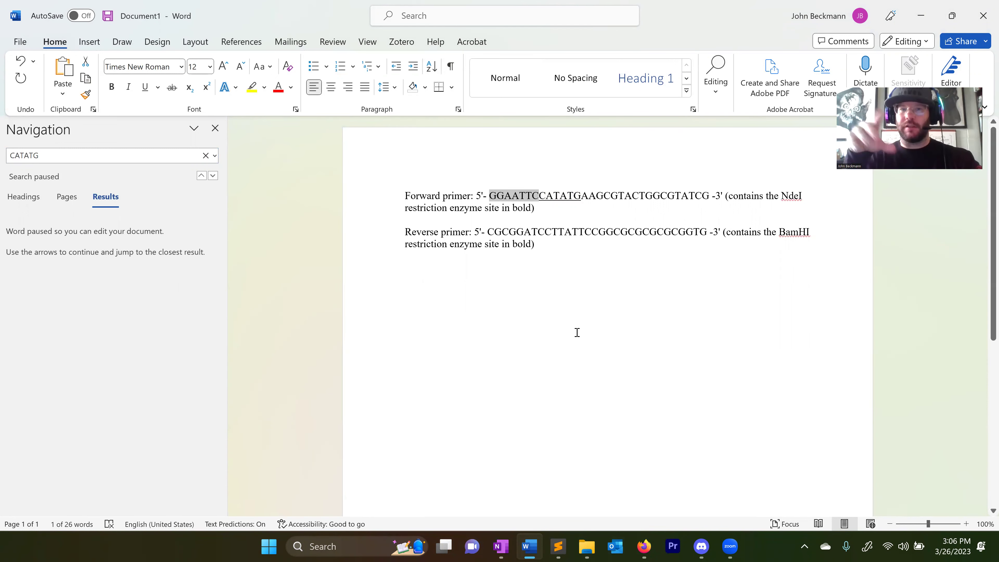
{"action": "left_click", "coordinate": [561, 196]}
{"action": "left_click_drag", "start_coordinate": [581, 196], "coordinate": [619, 195]}
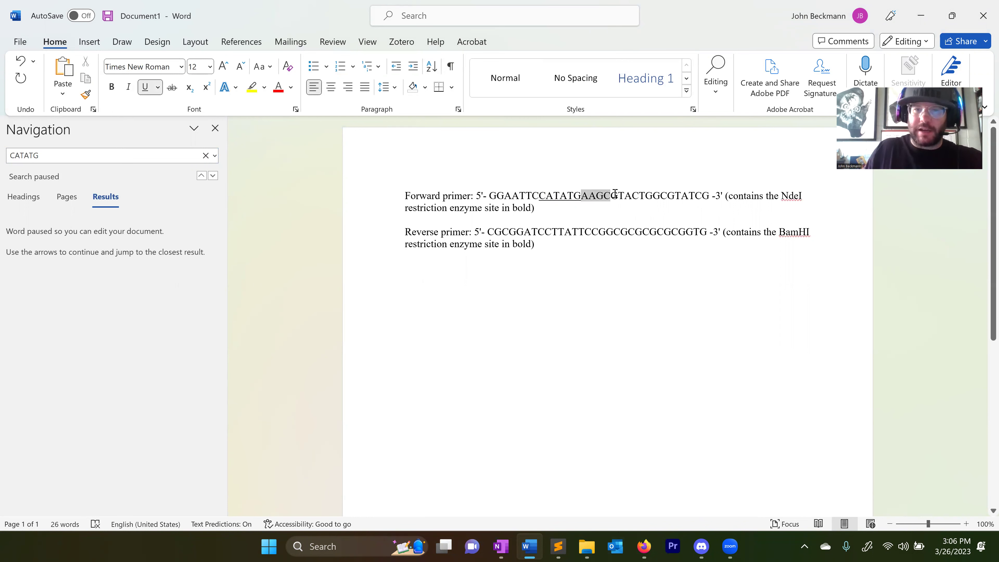
{"action": "left_click", "coordinate": [675, 196]}
{"action": "left_click_drag", "start_coordinate": [710, 196], "coordinate": [582, 196]}
{"action": "left_click", "coordinate": [589, 196]}
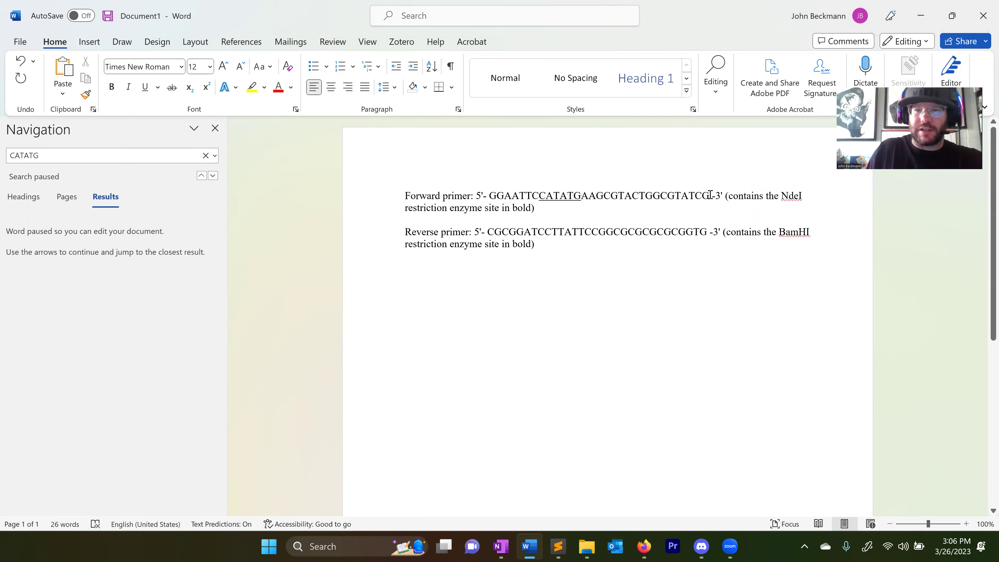
{"action": "left_click_drag", "start_coordinate": [710, 195], "coordinate": [556, 194]}
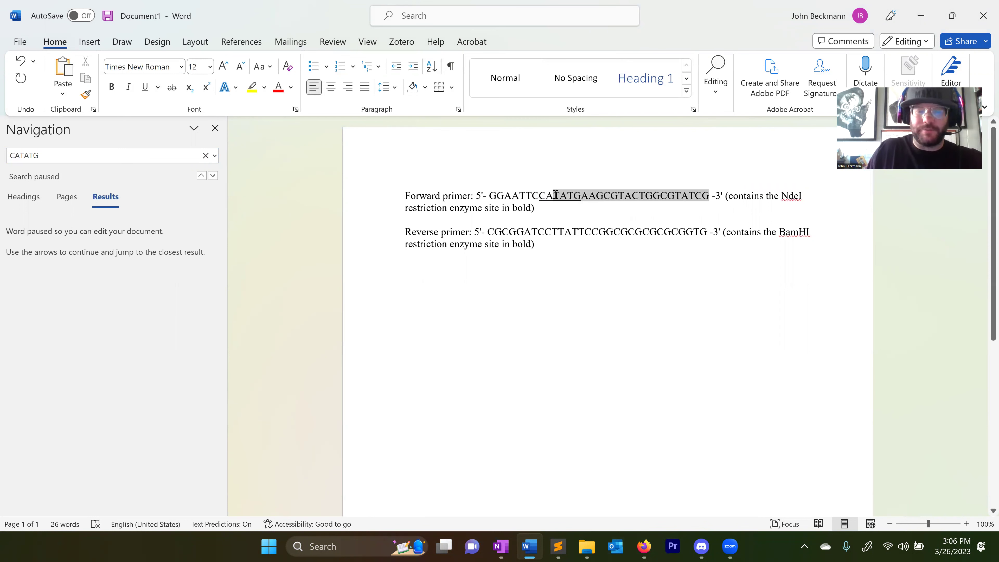
- Search Google for 'ncbi' in a new browser tab
{"action": "left_click", "coordinate": [644, 546]}
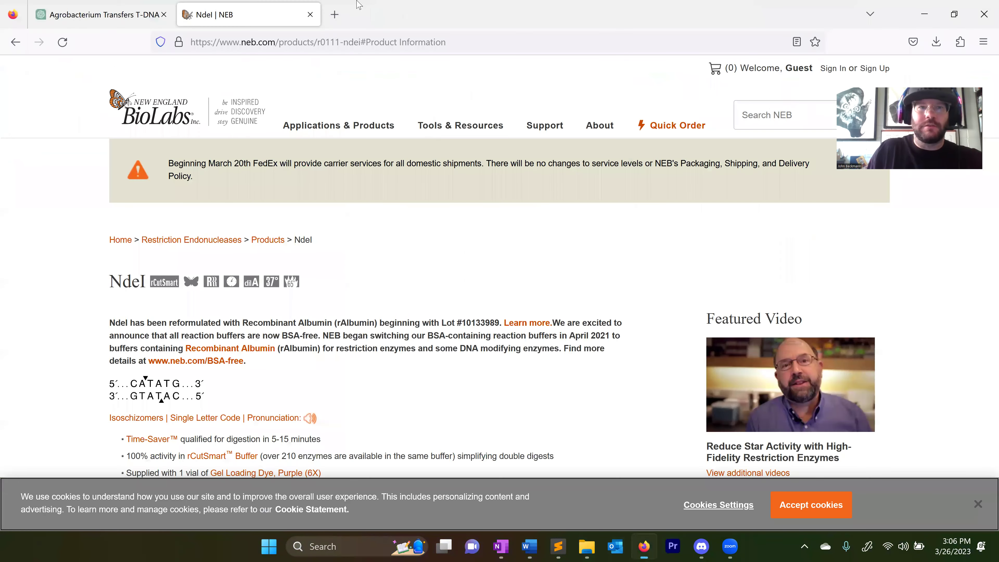
{"action": "key", "text": "ctrl+t"}
{"action": "type", "text": "www.g"}
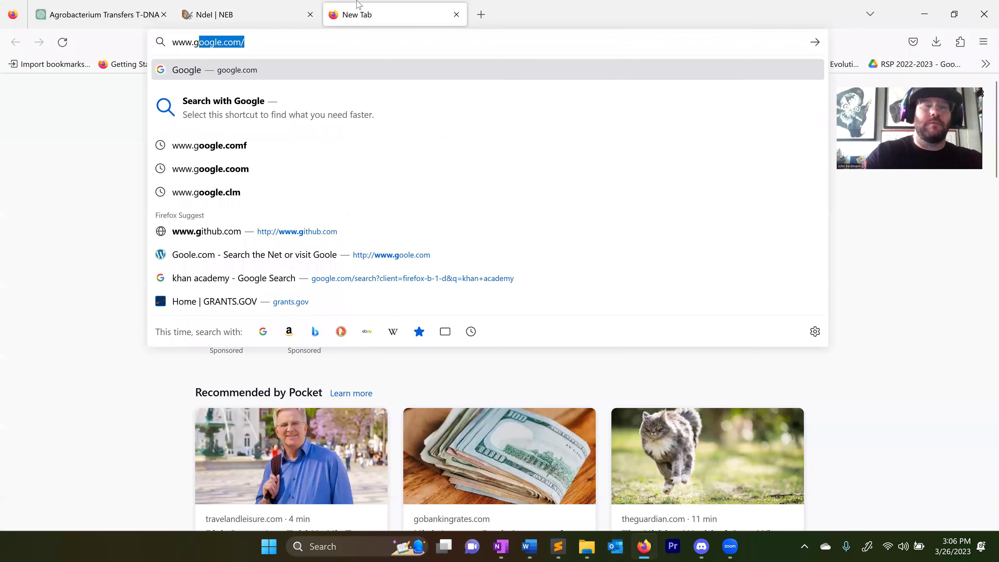
{"action": "type", "text": "oogle.co"}
{"action": "key", "text": "Return"}
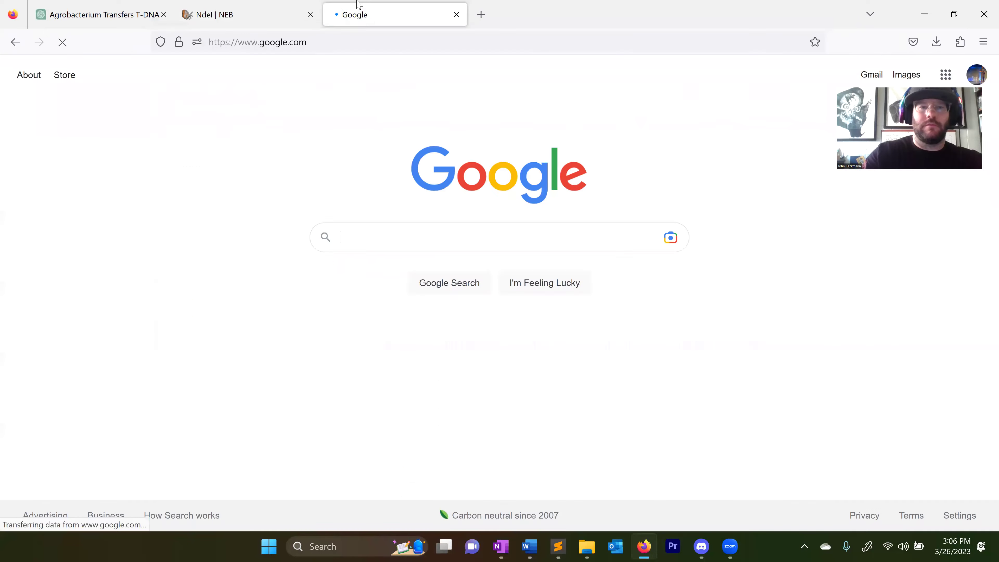
{"action": "type", "text": "ncbi el"}
{"action": "key", "text": "BackSpace"}
{"action": "key", "text": "BackSpace"}
{"action": "key", "text": "Return"}
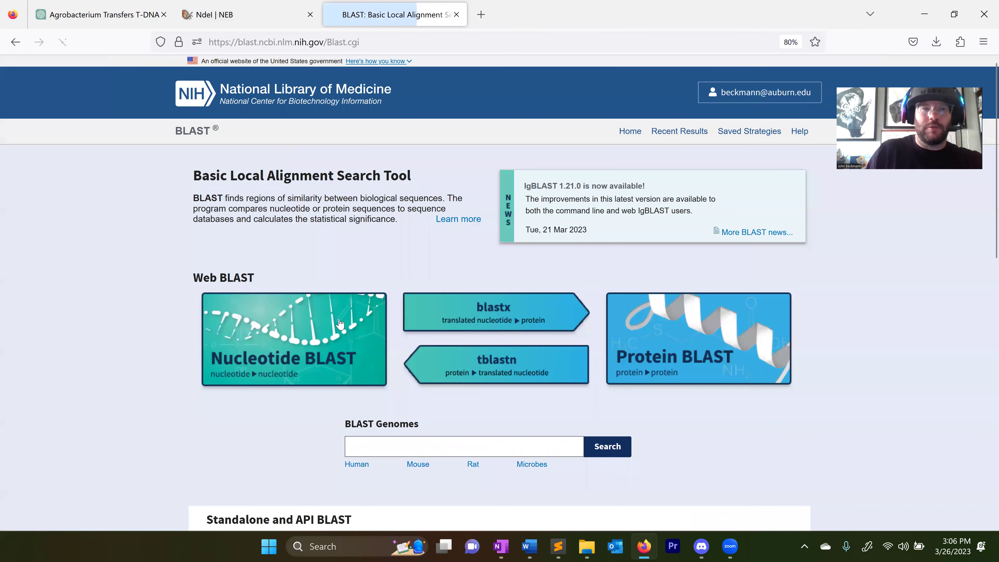
- In Nucleotide BLAST, limit Organism to E. coli (taxid:562) and start the search
{"action": "left_click", "coordinate": [340, 324]}
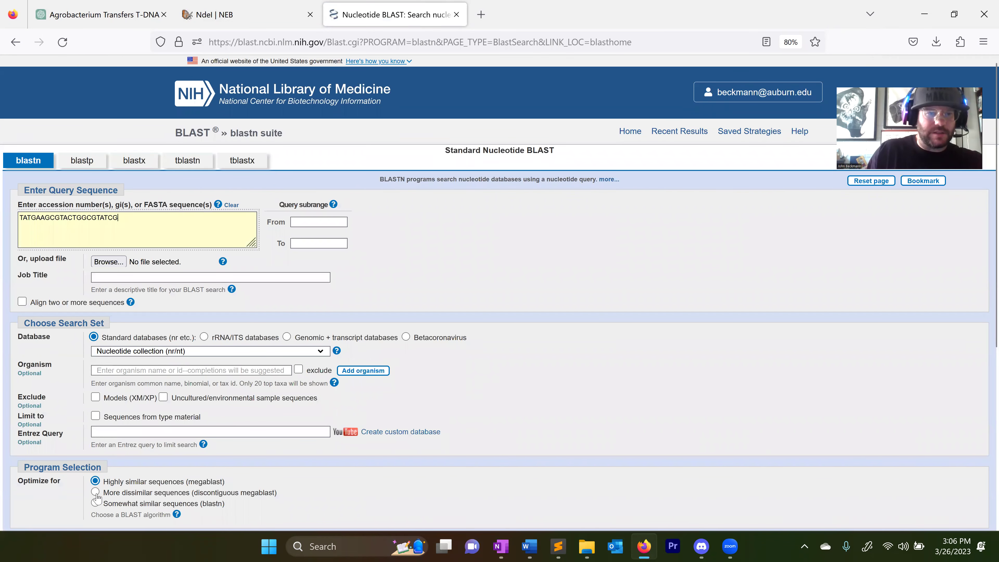
{"action": "scroll", "coordinate": [220, 340], "scroll_direction": "down", "scroll_amount": 2}
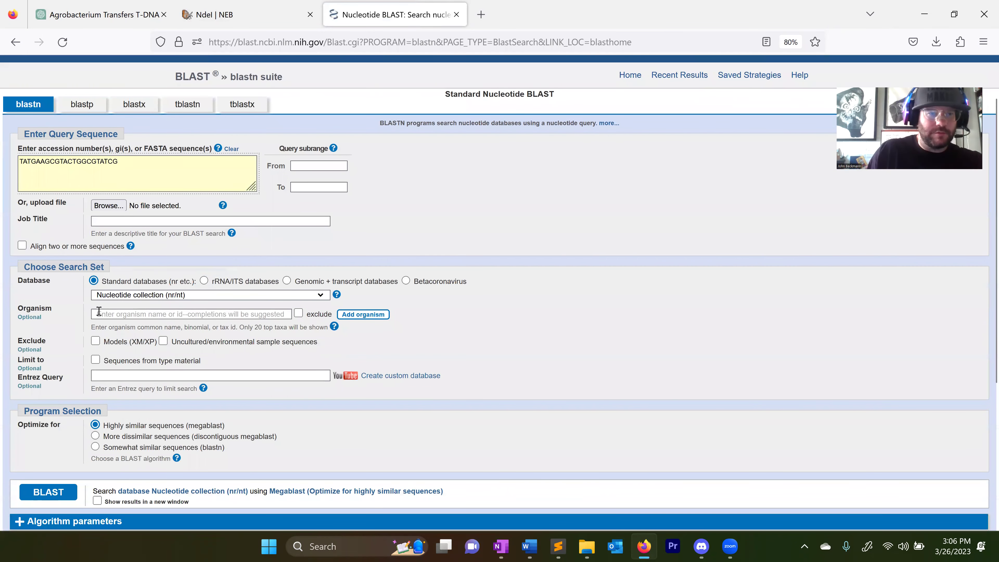
{"action": "left_click", "coordinate": [100, 314]}
{"action": "type", "text": "e"}
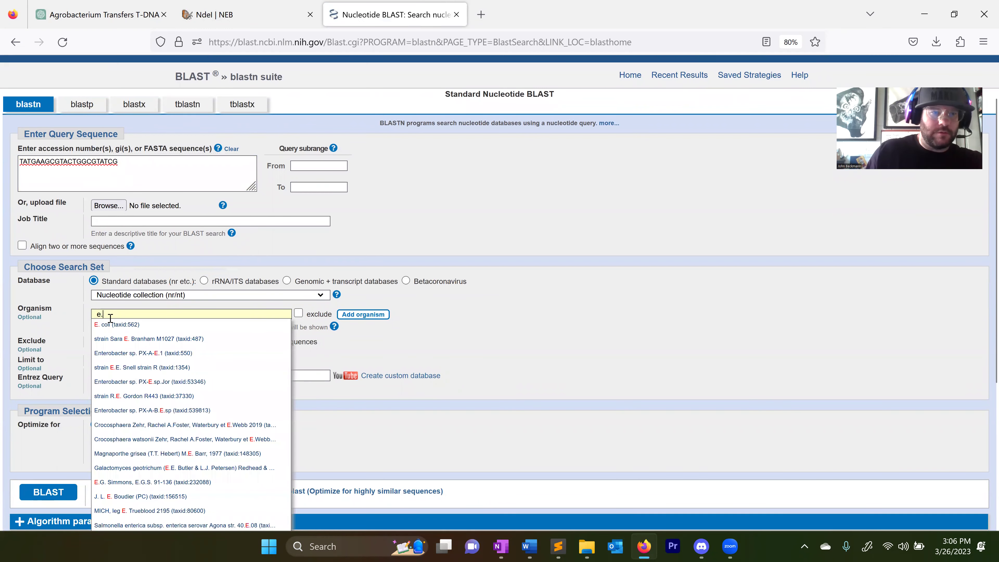
{"action": "type", "text": "."}
{"action": "left_click", "coordinate": [114, 324]}
{"action": "left_click", "coordinate": [57, 485]}
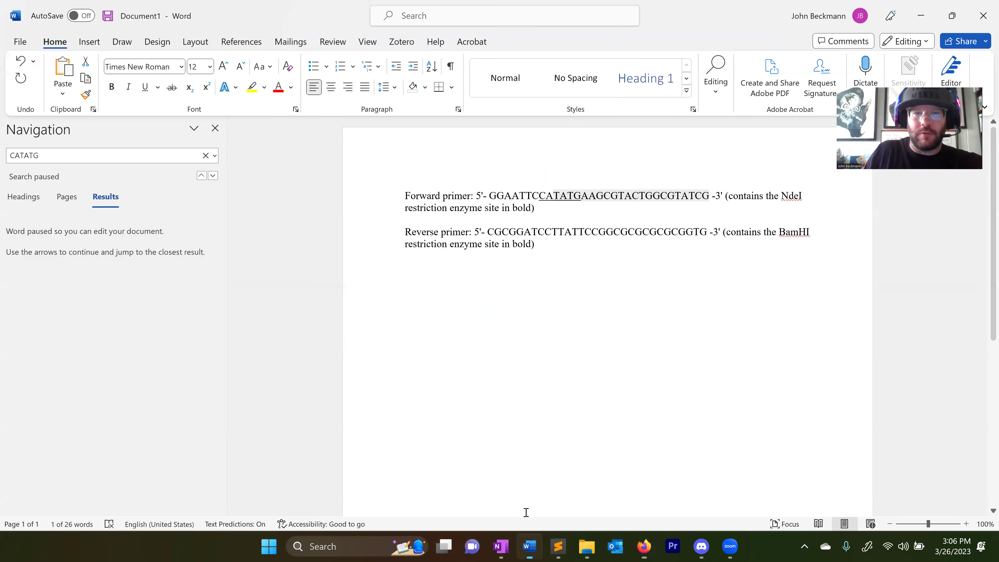
- Underline the BamHI site GGATCC in the reverse primer
{"action": "left_click", "coordinate": [530, 546]}
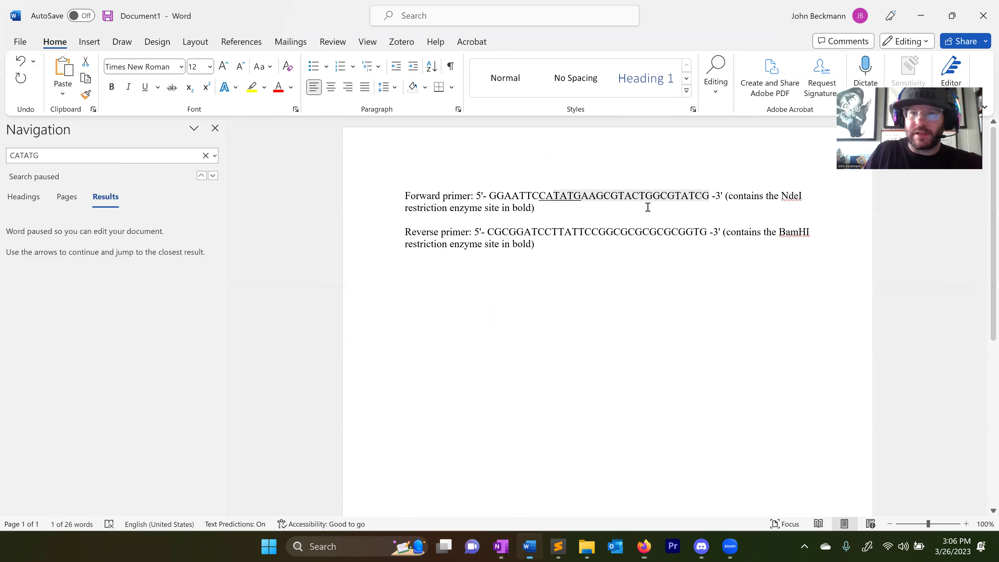
{"action": "left_click", "coordinate": [629, 232]}
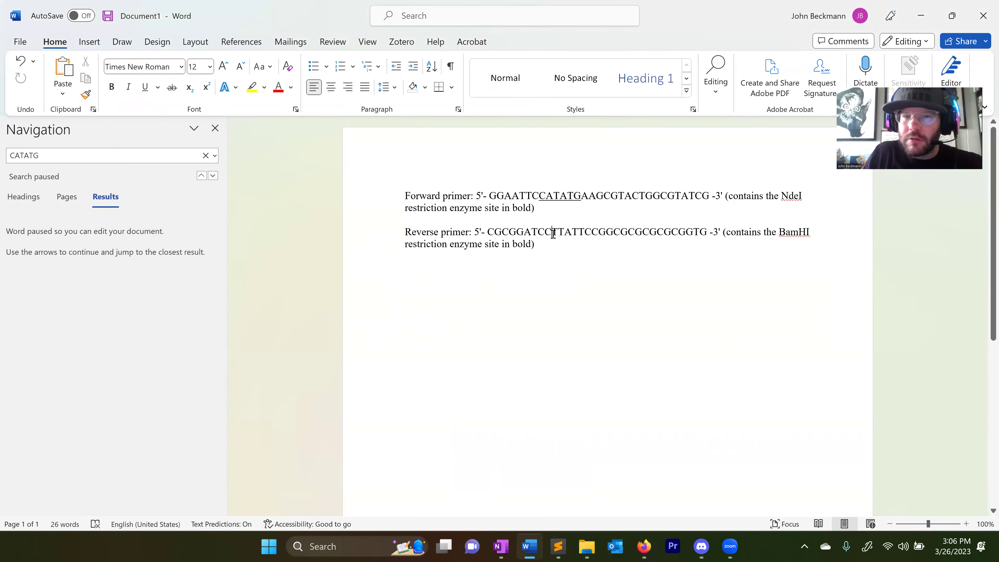
{"action": "left_click_drag", "start_coordinate": [509, 231], "coordinate": [552, 232]}
{"action": "key", "text": "ctrl+u"}
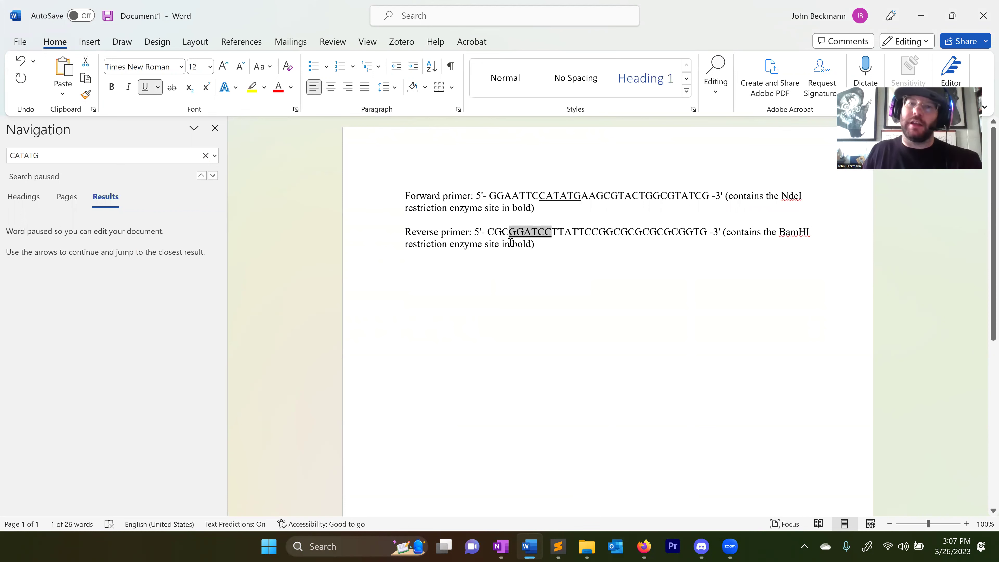
- Highlight GGAATTC ahead of the forward primer's NdeI site in yellow
{"action": "left_click_drag", "start_coordinate": [488, 232], "coordinate": [508, 231]}
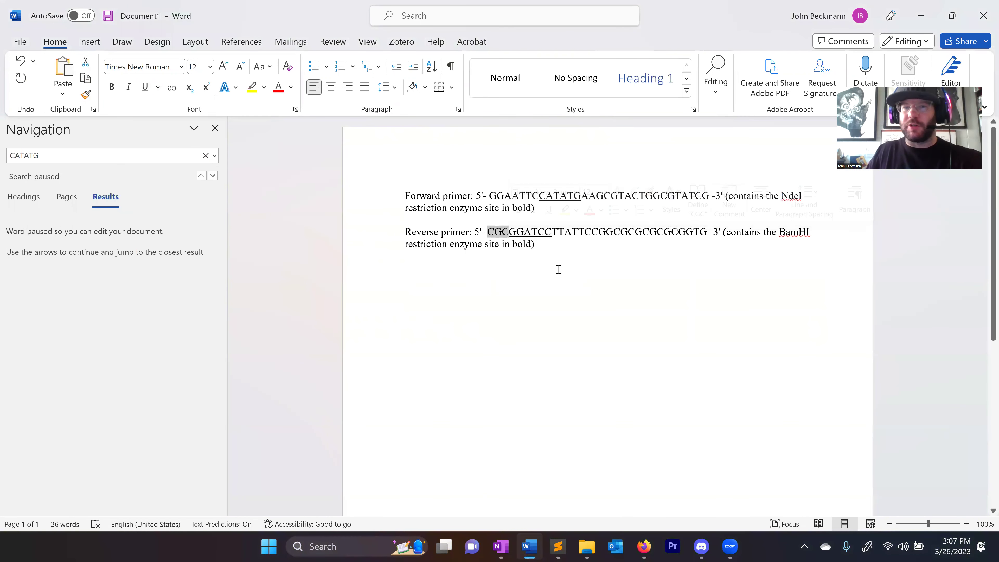
{"action": "left_click", "coordinate": [550, 267]}
{"action": "left_click", "coordinate": [509, 232]}
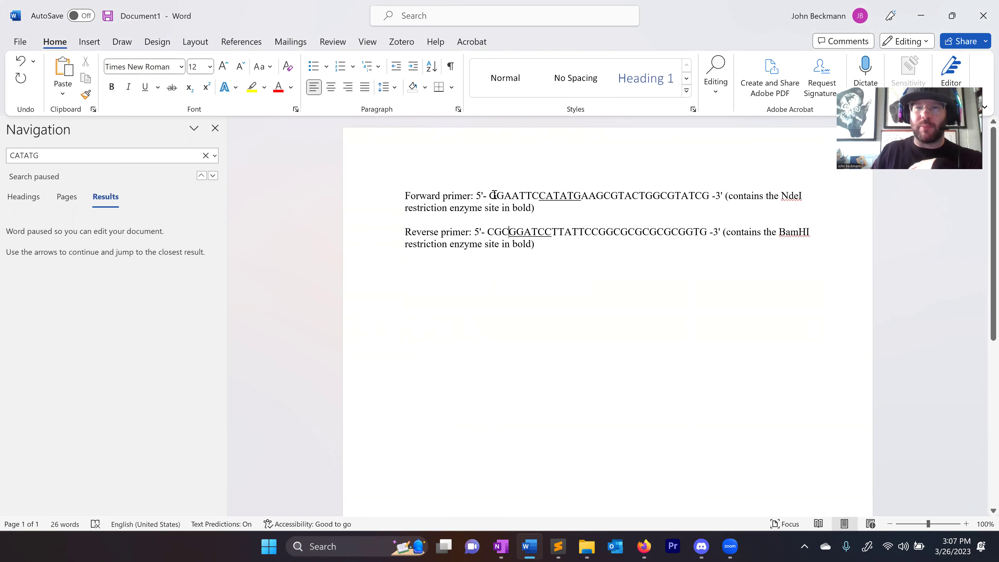
{"action": "left_click_drag", "start_coordinate": [497, 195], "coordinate": [532, 195]}
{"action": "left_click", "coordinate": [509, 232]}
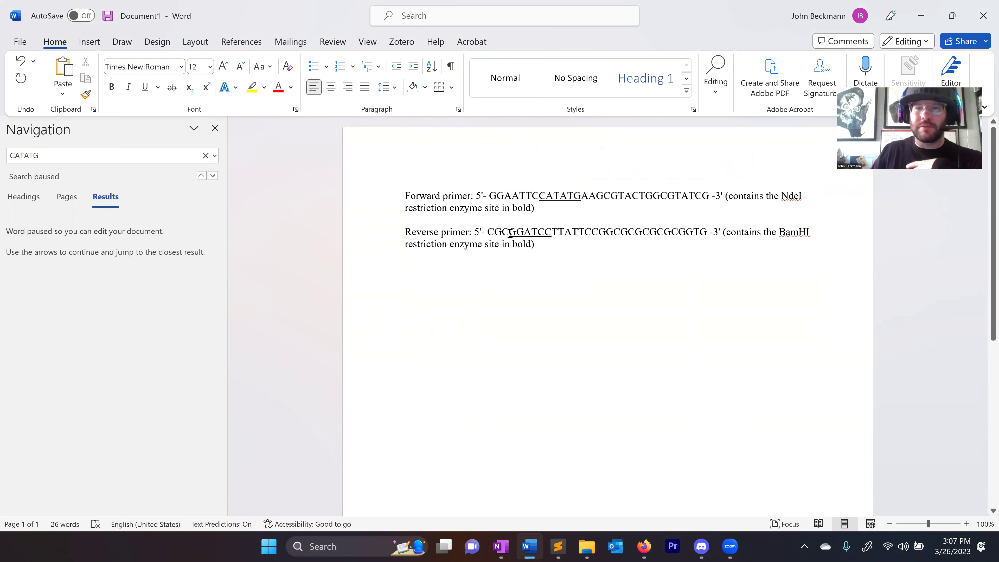
{"action": "left_click_drag", "start_coordinate": [505, 195], "coordinate": [540, 191]}
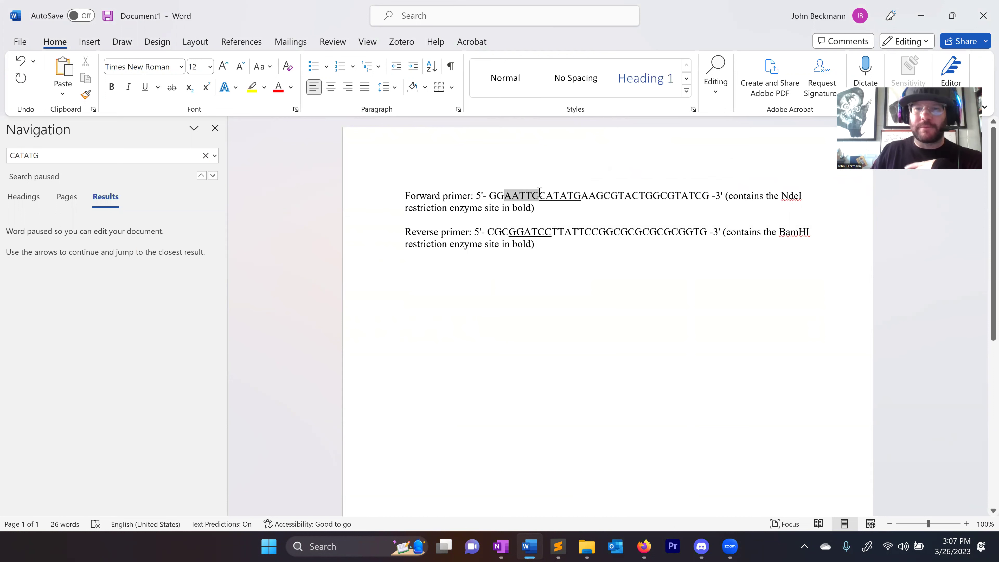
{"action": "left_click", "coordinate": [554, 195]}
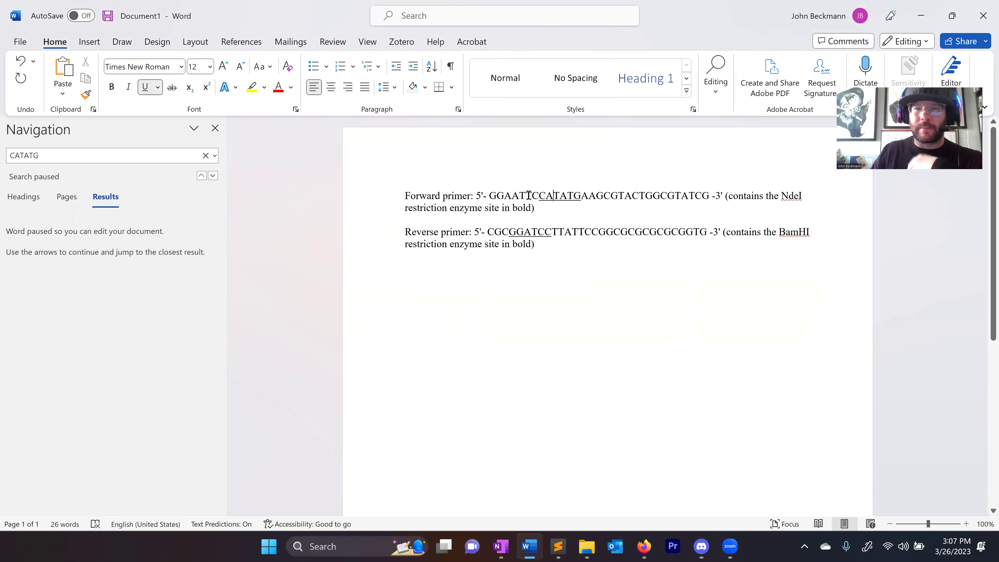
{"action": "left_click_drag", "start_coordinate": [539, 195], "coordinate": [498, 195]}
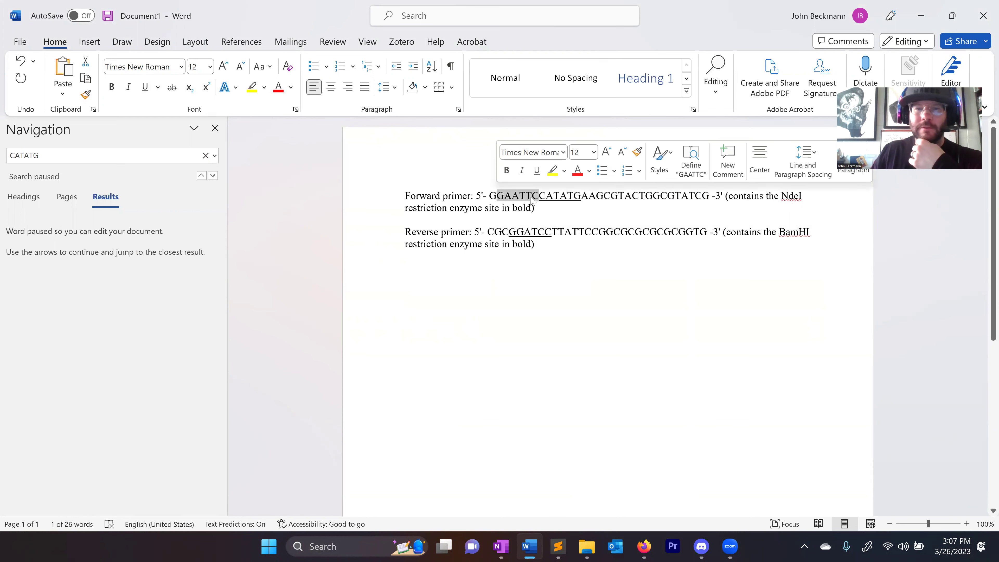
{"action": "left_click", "coordinate": [543, 219]}
{"action": "left_click_drag", "start_coordinate": [492, 195], "coordinate": [542, 195]}
{"action": "left_click", "coordinate": [252, 87]}
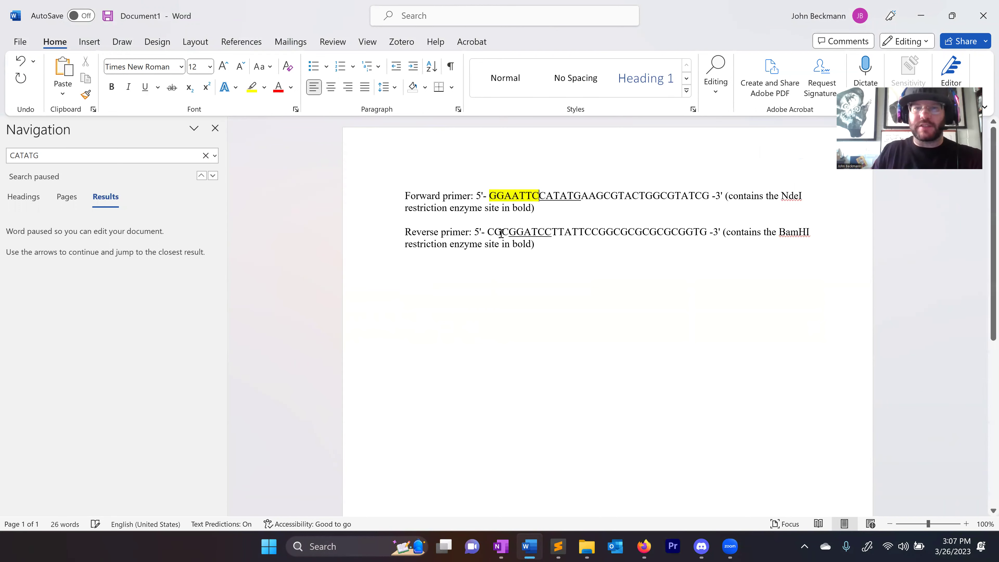
- Highlight CGC at the reverse primer's 5' end in yellow
{"action": "left_click_drag", "start_coordinate": [483, 232], "coordinate": [509, 233]}
{"action": "left_click", "coordinate": [251, 87]}
{"action": "left_click", "coordinate": [555, 232]}
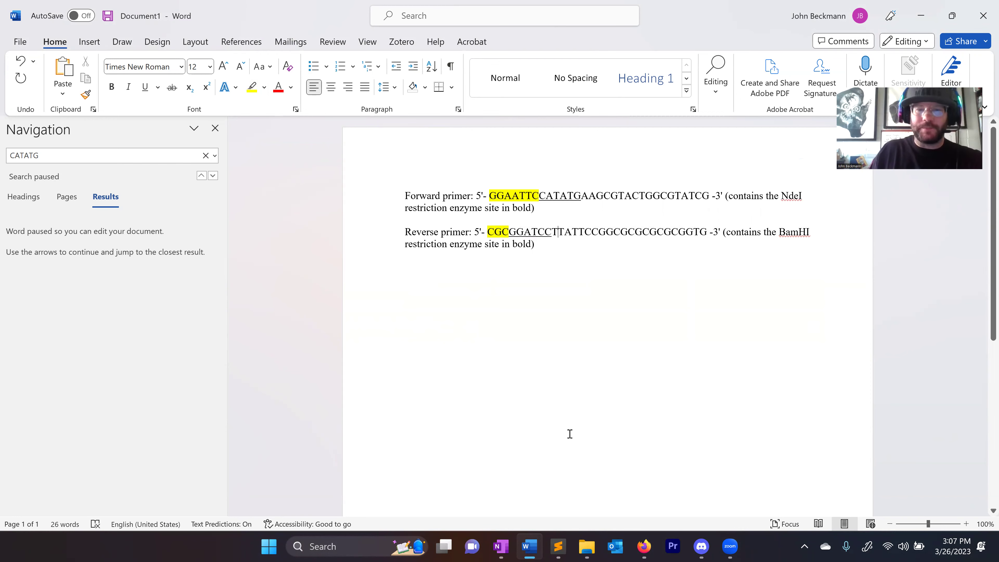
- Open the top hit LR890576.1 in a new tab and switch it to Graphics view
{"action": "left_click", "coordinate": [527, 546]}
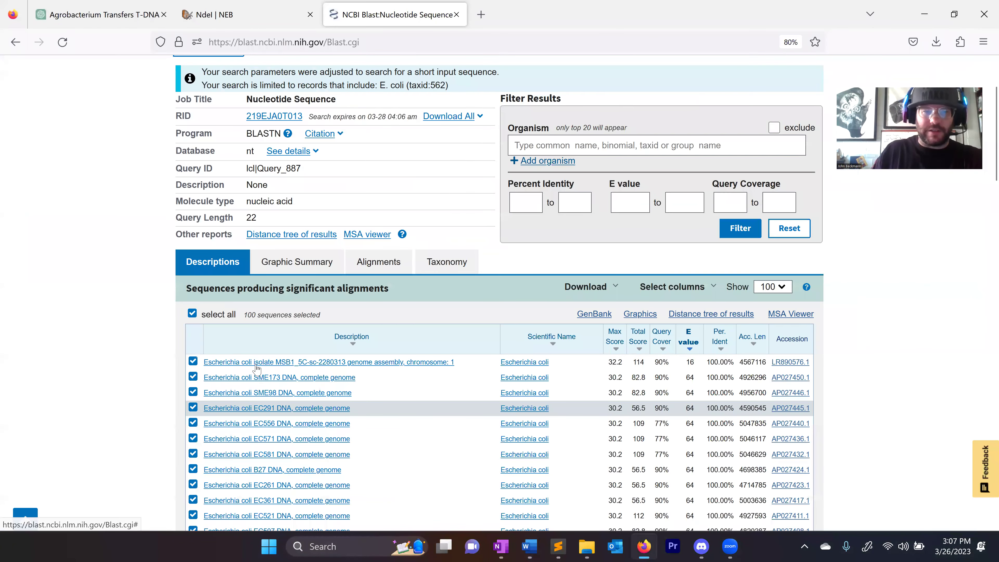
{"action": "left_click", "coordinate": [254, 362]}
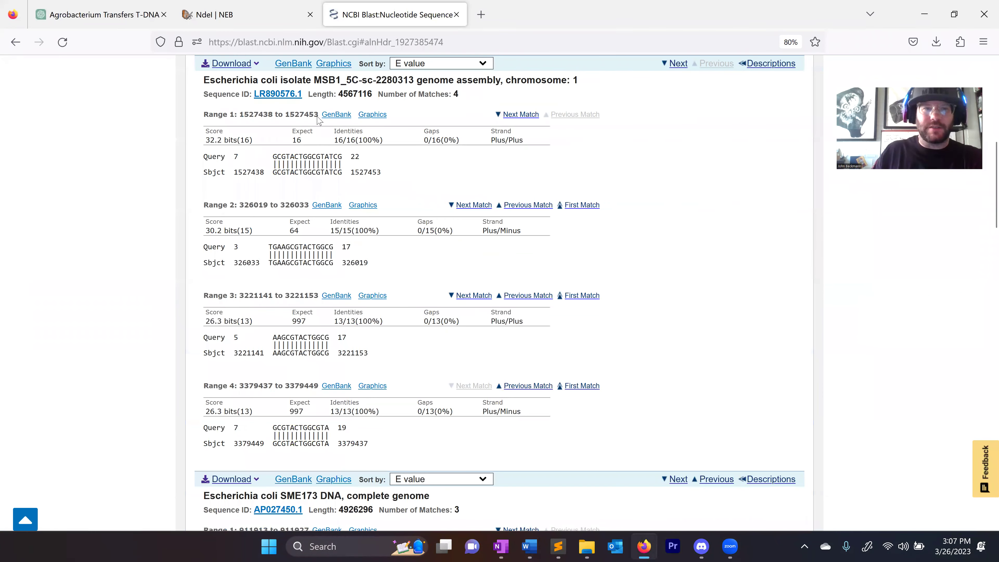
{"action": "left_click", "coordinate": [278, 94]}
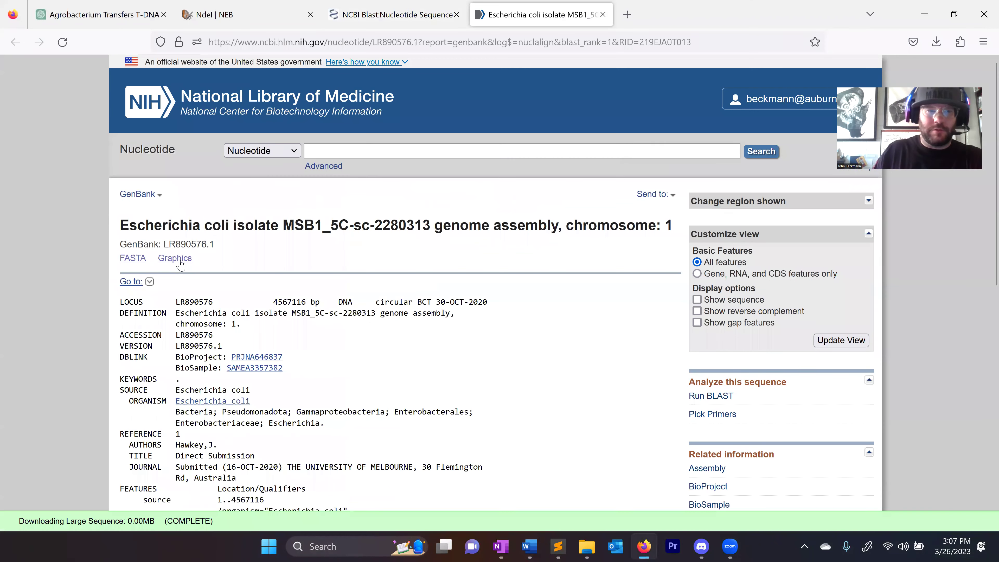
{"action": "left_click", "coordinate": [175, 258]}
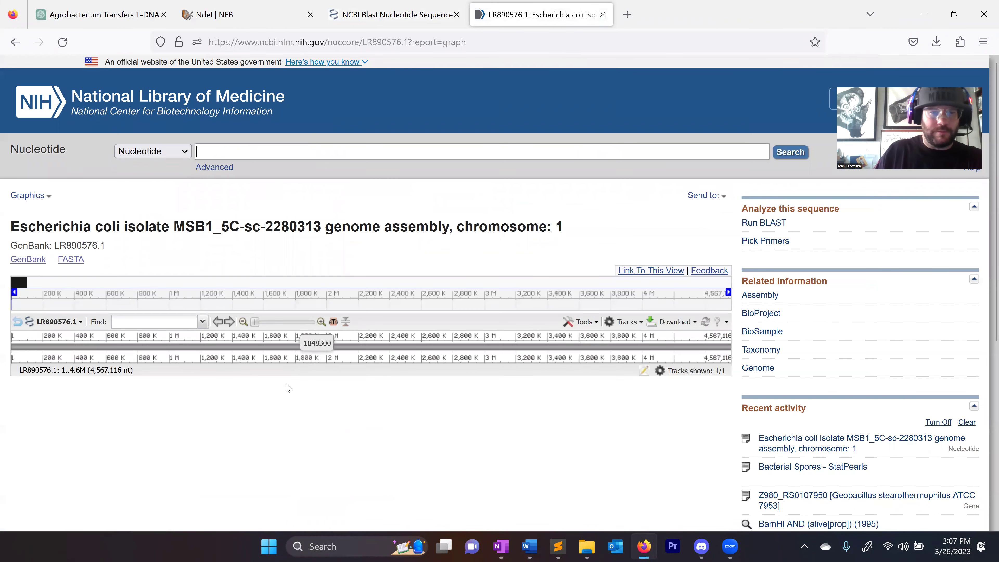
- Review the Graphic Summary and Descriptions of the E. coli hits, then return to LR890576.1
{"action": "left_click", "coordinate": [440, 8]}
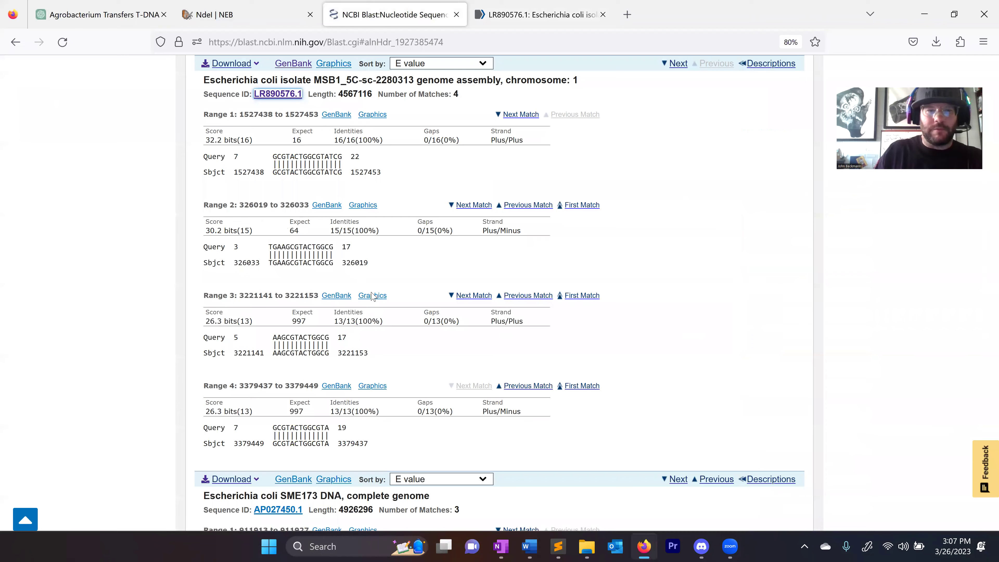
{"action": "scroll", "coordinate": [373, 296], "scroll_direction": "up", "scroll_amount": 10}
{"action": "scroll", "coordinate": [394, 256], "scroll_direction": "down", "scroll_amount": 4}
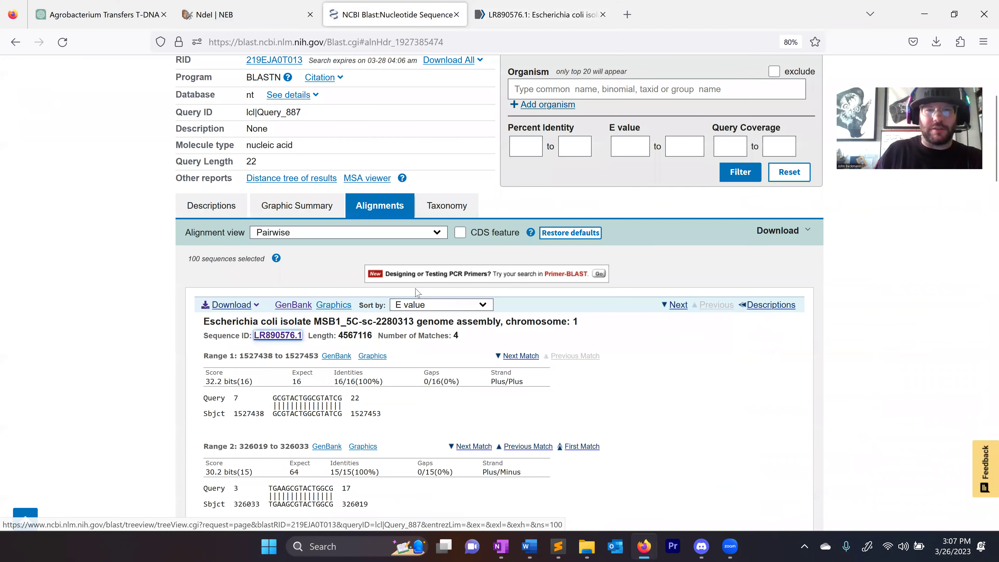
{"action": "scroll", "coordinate": [417, 307], "scroll_direction": "down", "scroll_amount": 10}
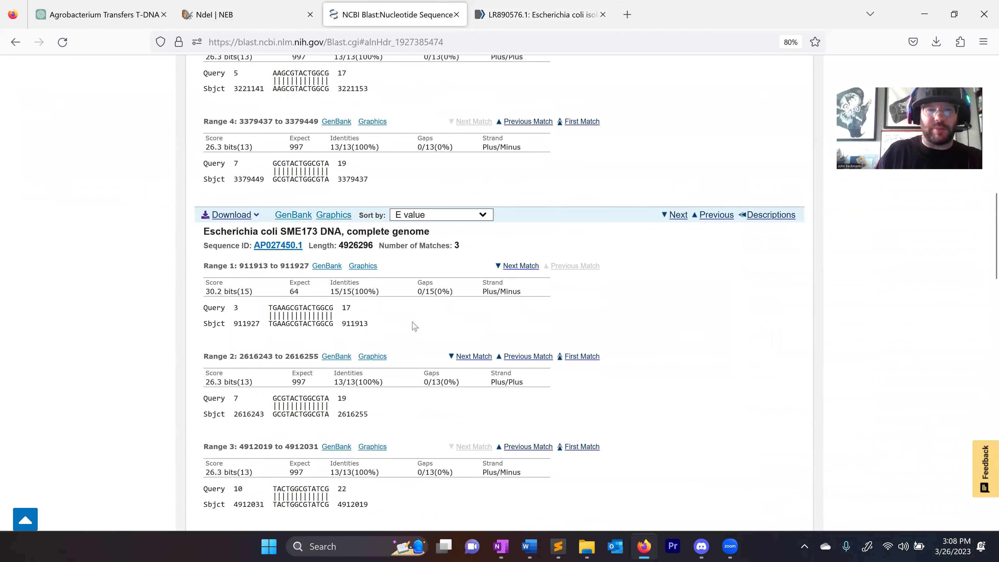
{"action": "scroll", "coordinate": [393, 307], "scroll_direction": "up", "scroll_amount": 10}
{"action": "left_click", "coordinate": [296, 255]}
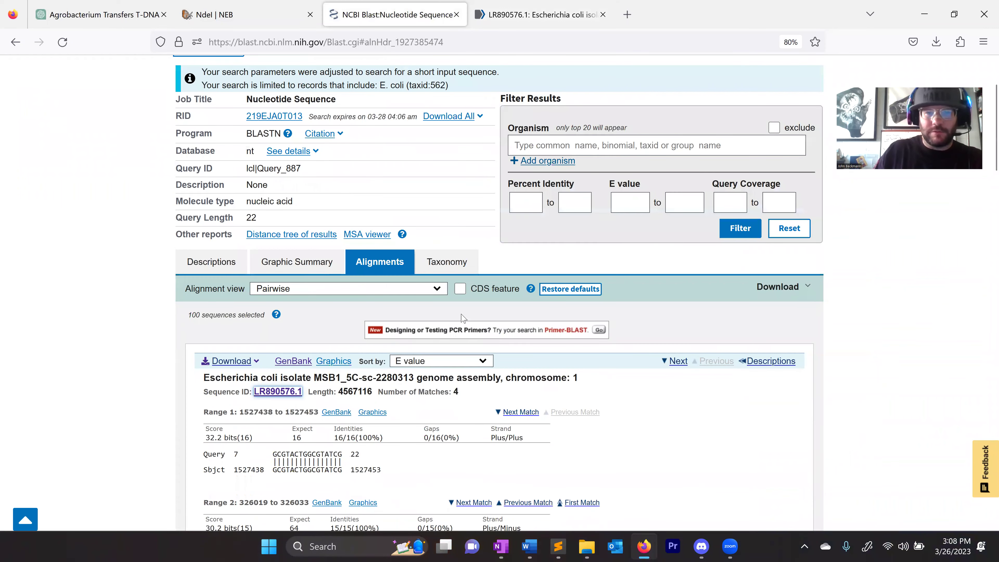
{"action": "scroll", "coordinate": [433, 319], "scroll_direction": "down", "scroll_amount": 5}
{"action": "scroll", "coordinate": [420, 317], "scroll_direction": "up", "scroll_amount": 10}
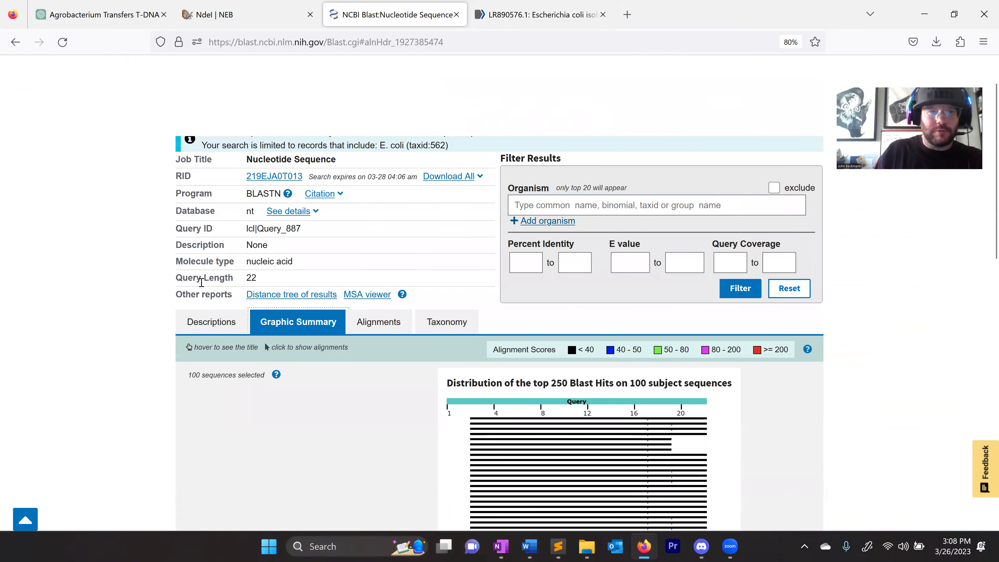
{"action": "left_click", "coordinate": [213, 322]}
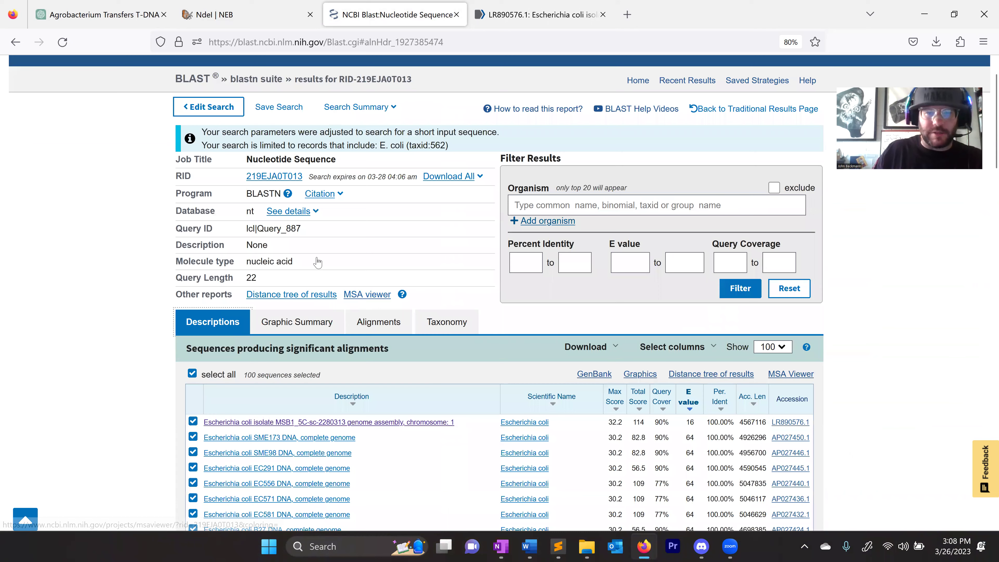
{"action": "scroll", "coordinate": [437, 259], "scroll_direction": "down", "scroll_amount": 3}
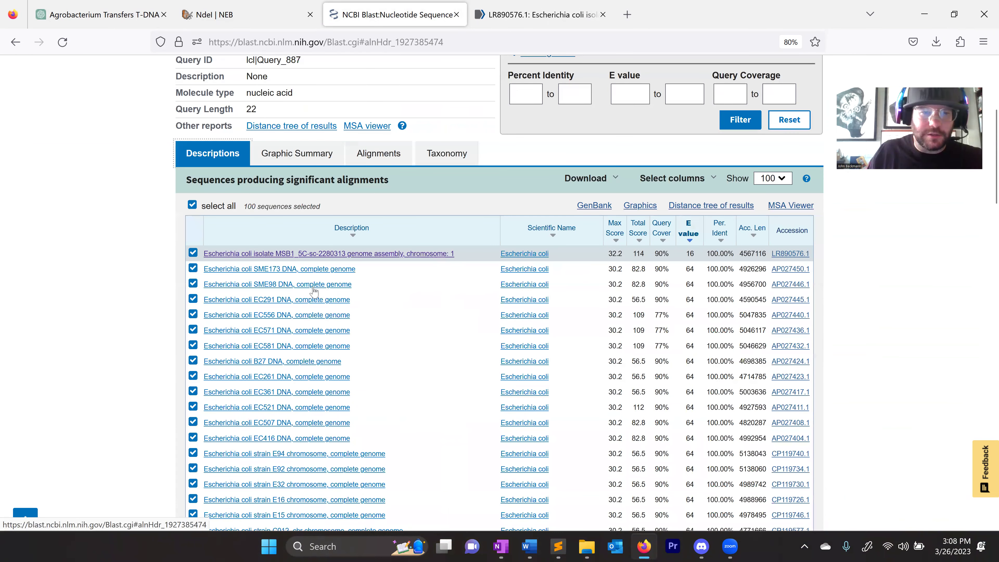
{"action": "scroll", "coordinate": [318, 280], "scroll_direction": "up", "scroll_amount": 1}
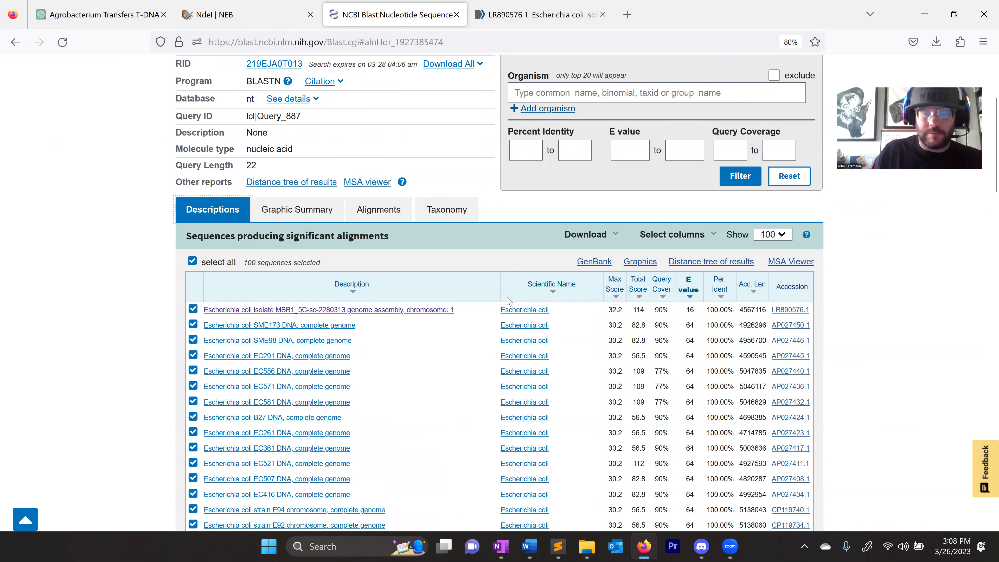
{"action": "key", "text": "ctrl+Tab"}
{"action": "scroll", "coordinate": [337, 232], "scroll_direction": "down", "scroll_amount": 5}
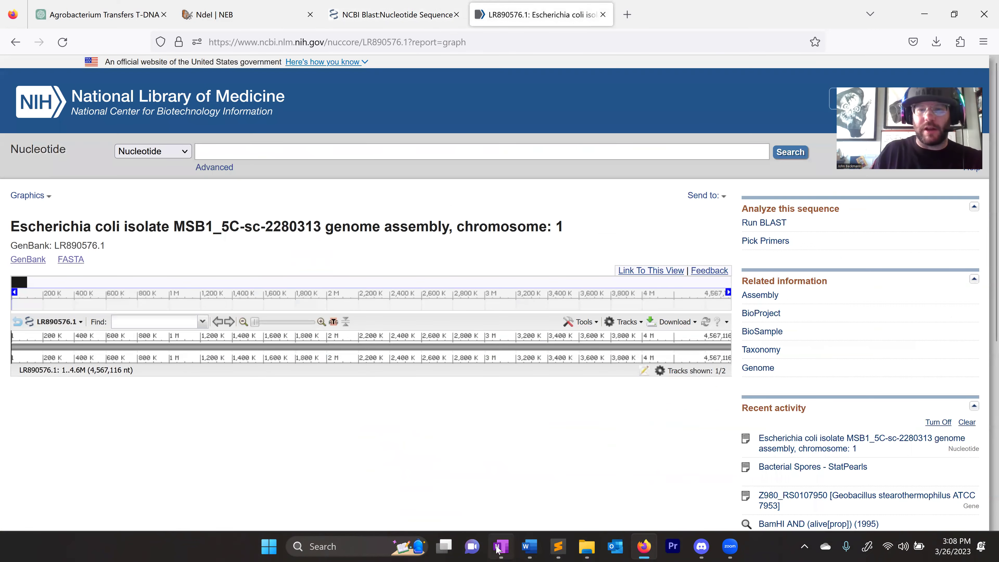
- Abandon a 'reca' Windows search and return to the Word primer document
{"action": "left_click", "coordinate": [500, 546]}
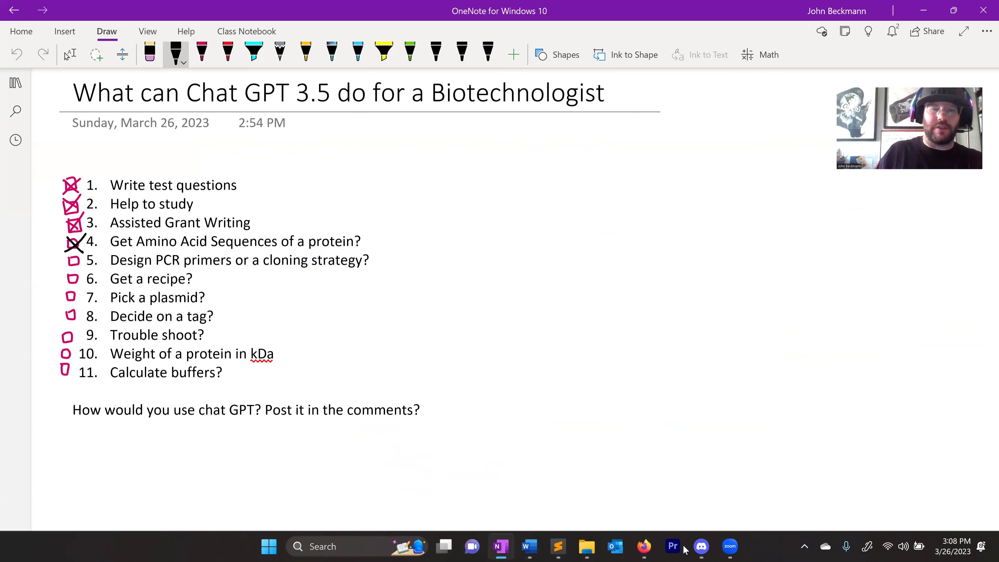
{"action": "left_click", "coordinate": [523, 548]}
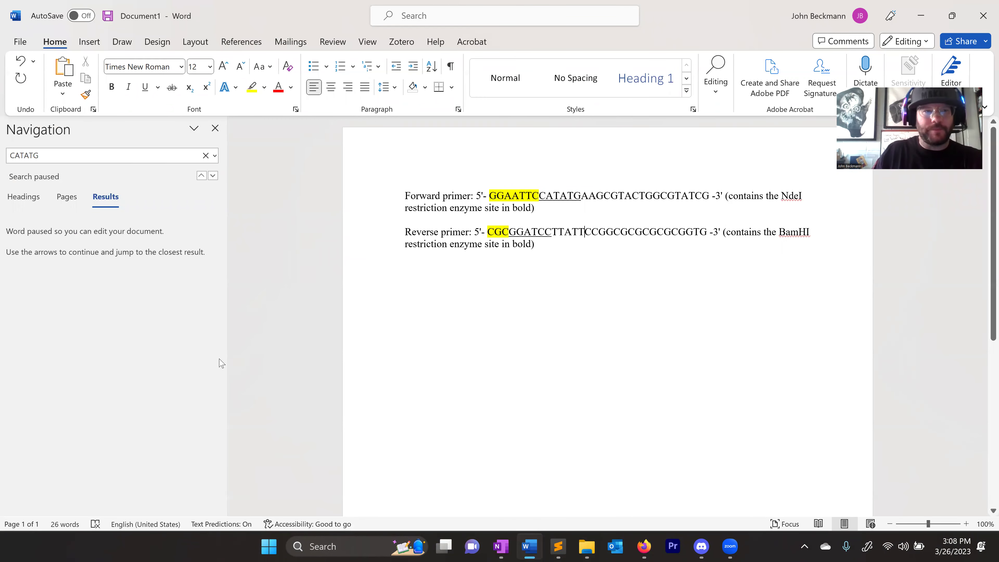
{"action": "left_click", "coordinate": [375, 546]}
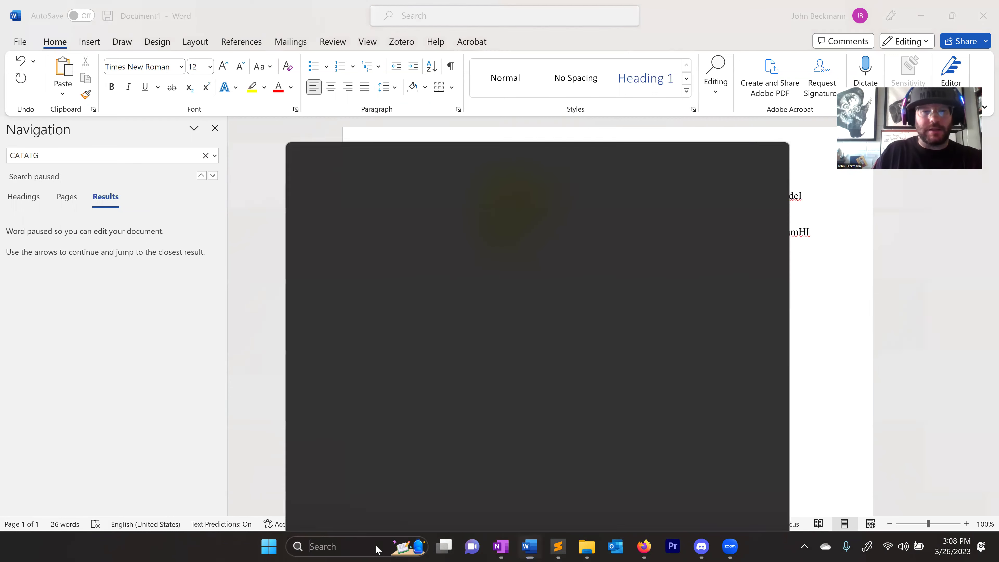
{"action": "type", "text": "ec"}
{"action": "key", "text": "BackSpace"}
{"action": "key", "text": "BackSpace"}
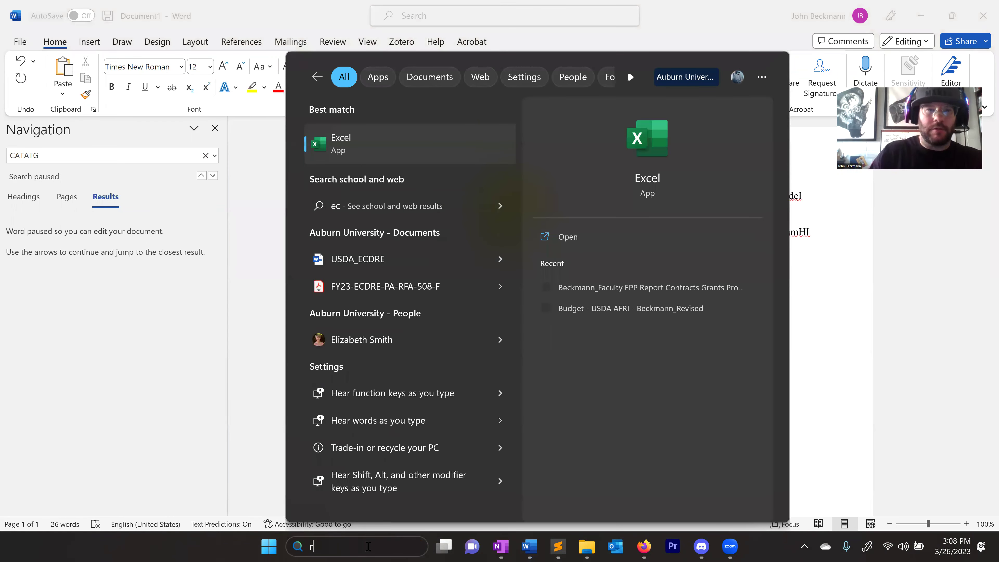
{"action": "type", "text": "recarray_from_file"}
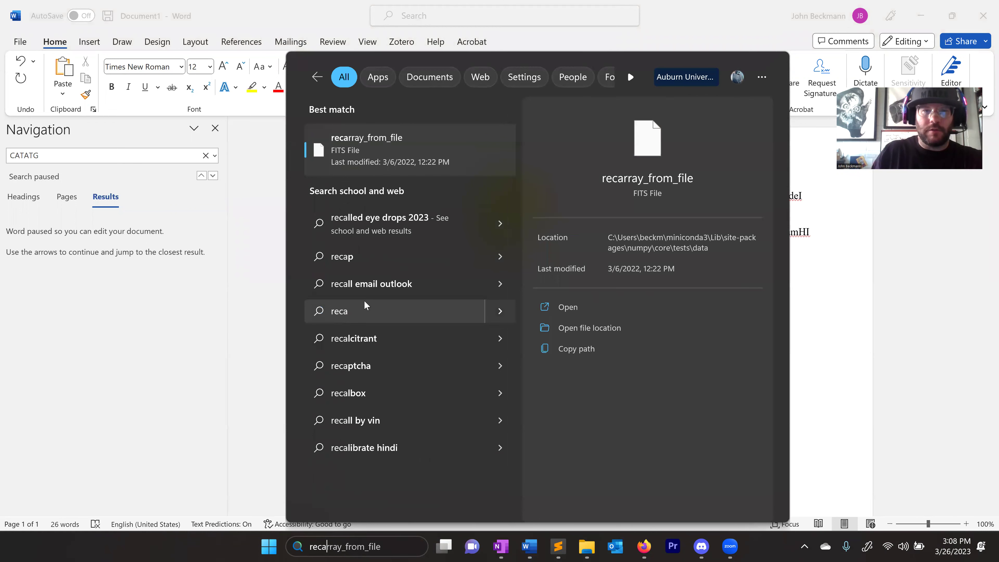
{"action": "left_click", "coordinate": [138, 379]}
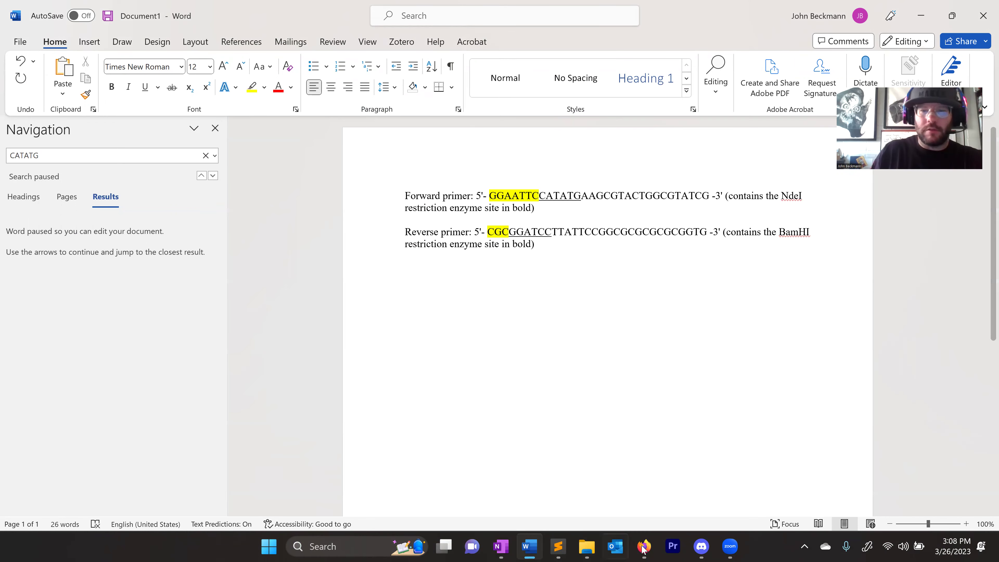
- Go from the BLAST results tab to the NCBI home page
{"action": "left_click", "coordinate": [643, 547]}
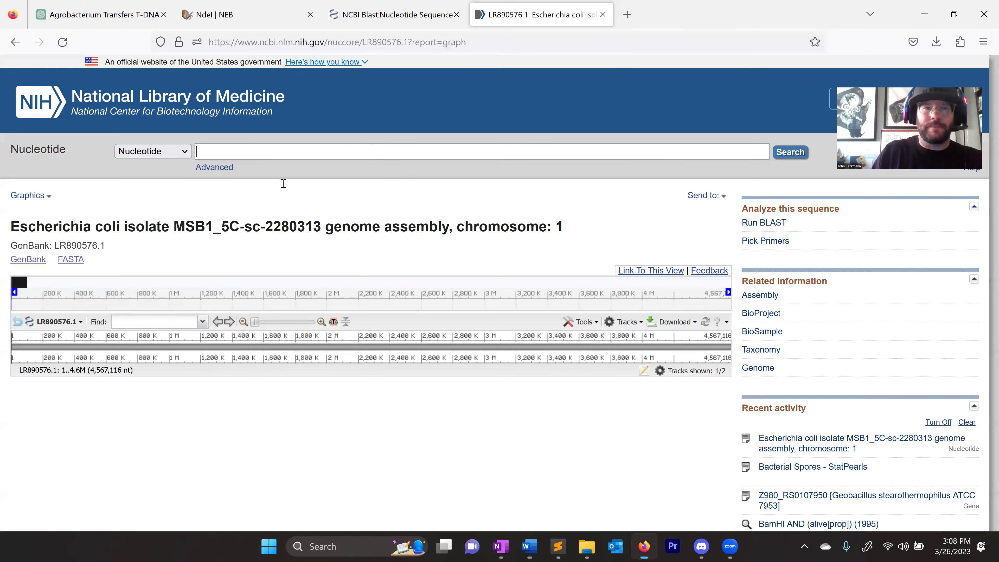
{"action": "key", "text": "ctrl+shift+Tab"}
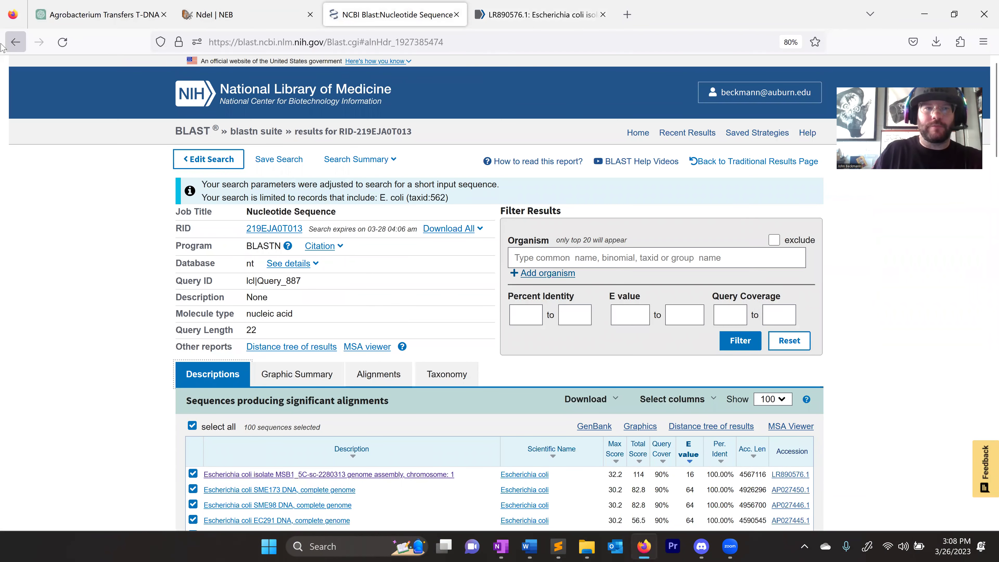
{"action": "left_click", "coordinate": [15, 43]}
{"action": "scroll", "coordinate": [371, 157], "scroll_direction": "up", "scroll_amount": 3}
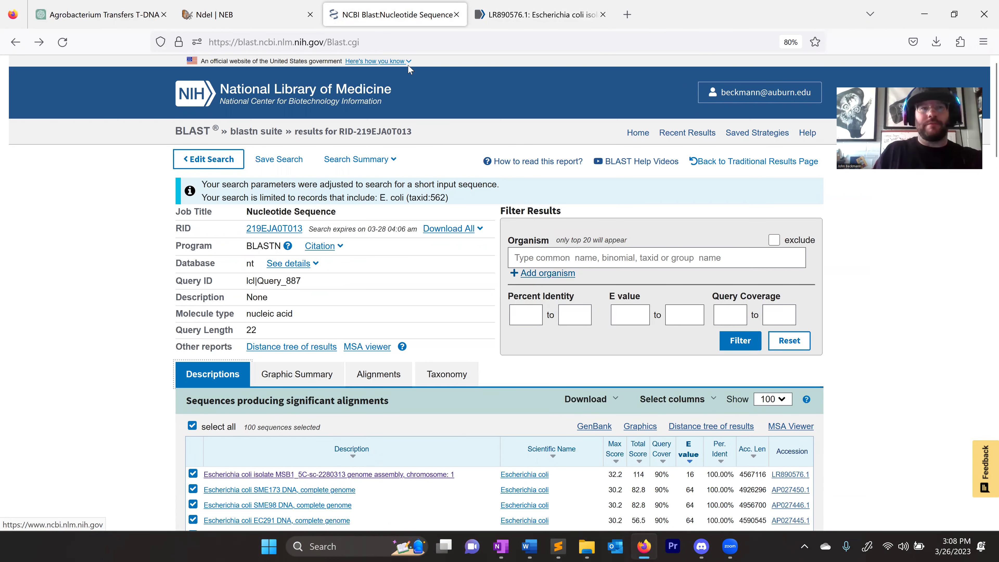
{"action": "key", "text": "ctrl+l"}
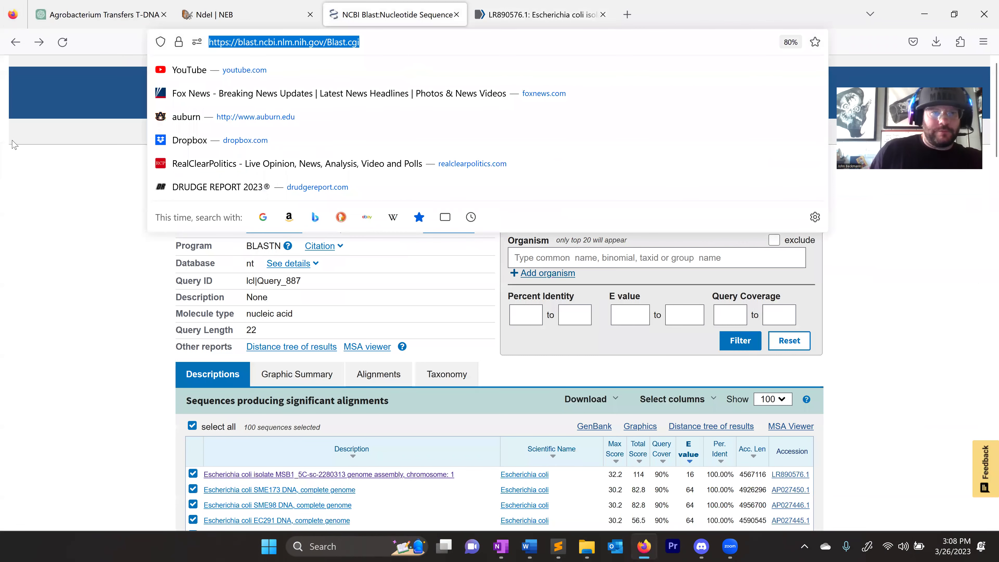
{"action": "left_click", "coordinate": [70, 150]}
{"action": "left_click", "coordinate": [265, 106]}
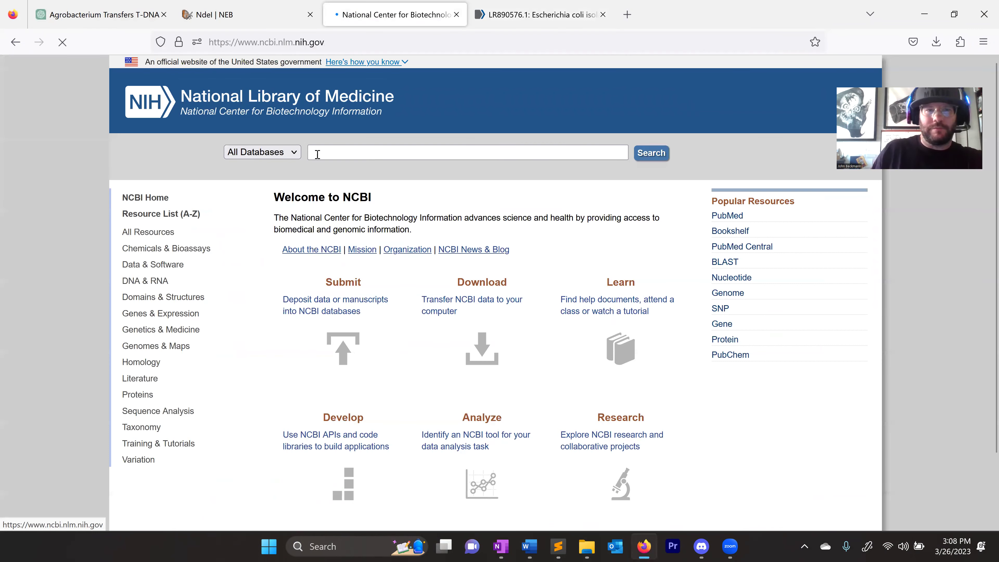
- Search all NCBI databases for recA, review the 31 database counts, then go back
{"action": "type", "text": "rec"}
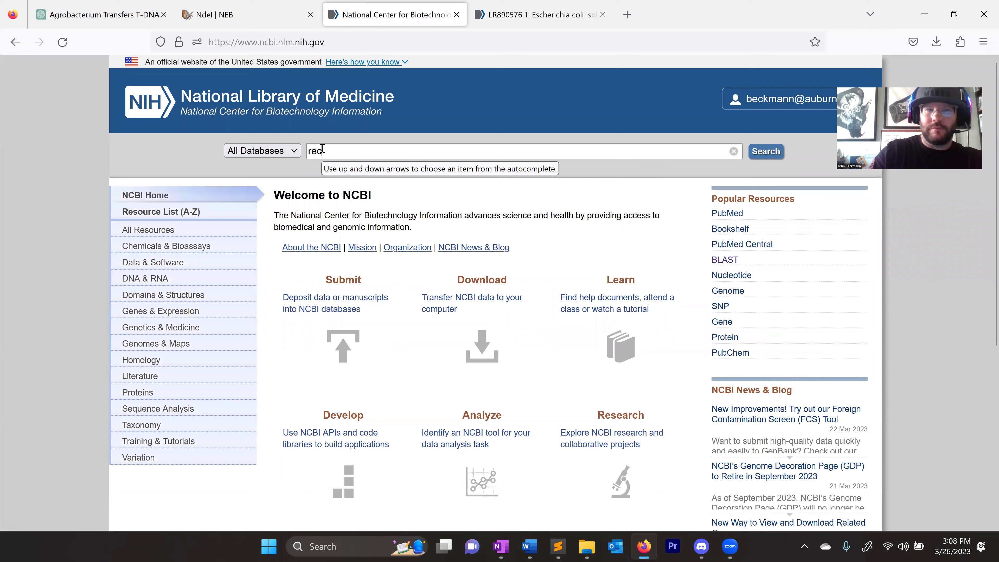
{"action": "type", "text": "A"}
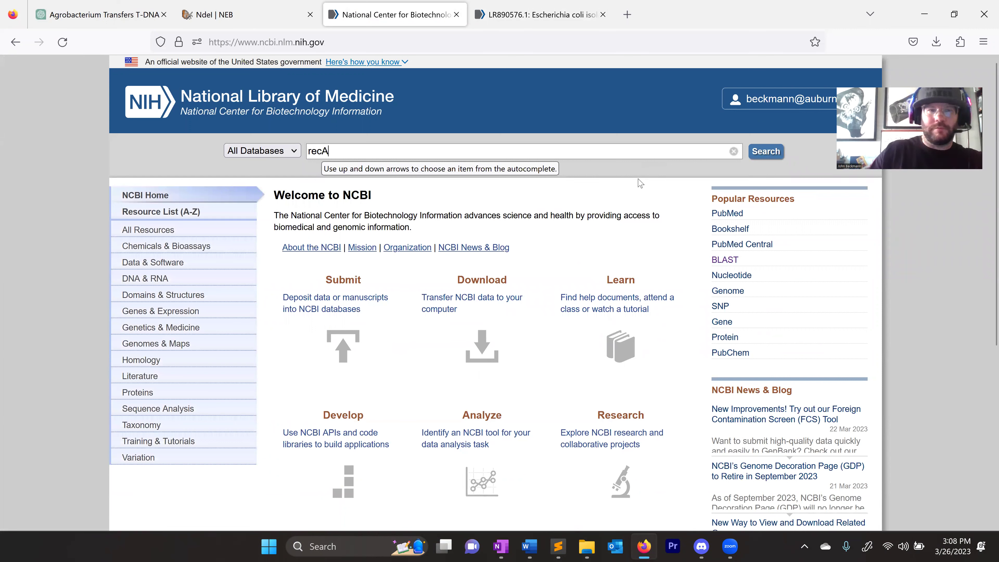
{"action": "key", "text": "Return"}
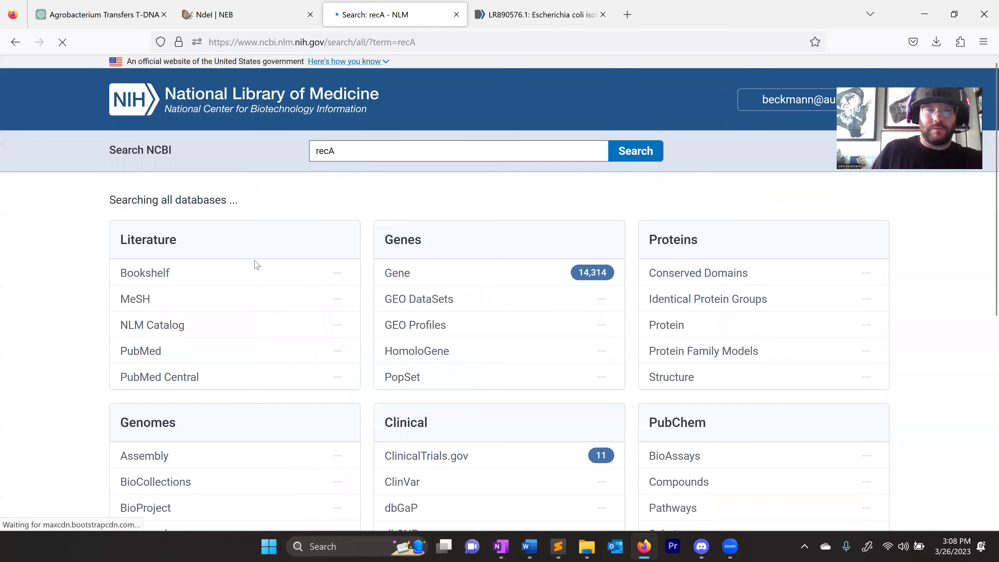
{"action": "scroll", "coordinate": [201, 274], "scroll_direction": "down", "scroll_amount": 2}
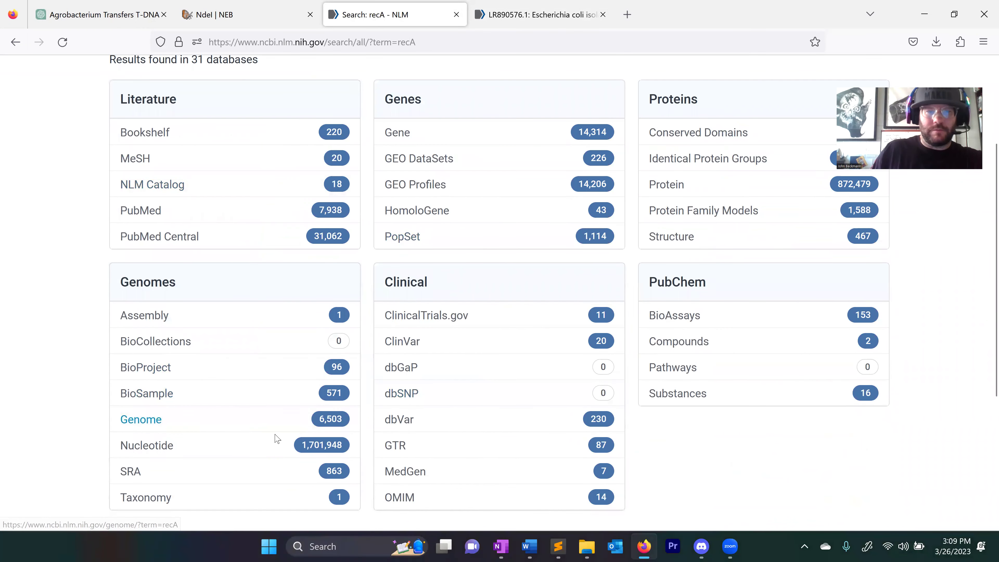
{"action": "scroll", "coordinate": [527, 202], "scroll_direction": "up", "scroll_amount": 2}
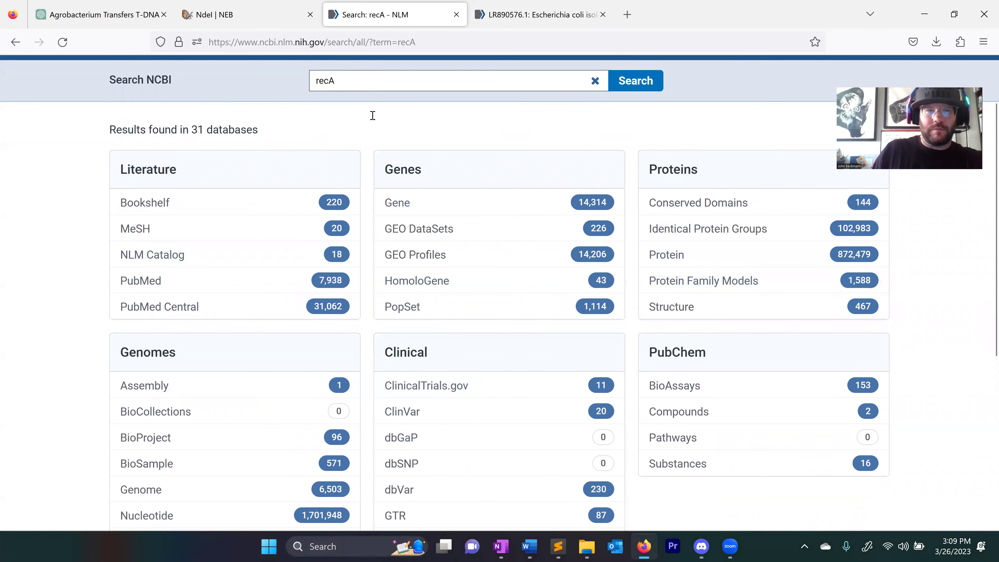
{"action": "scroll", "coordinate": [373, 116], "scroll_direction": "up", "scroll_amount": 2}
{"action": "key", "text": "alt+Left"}
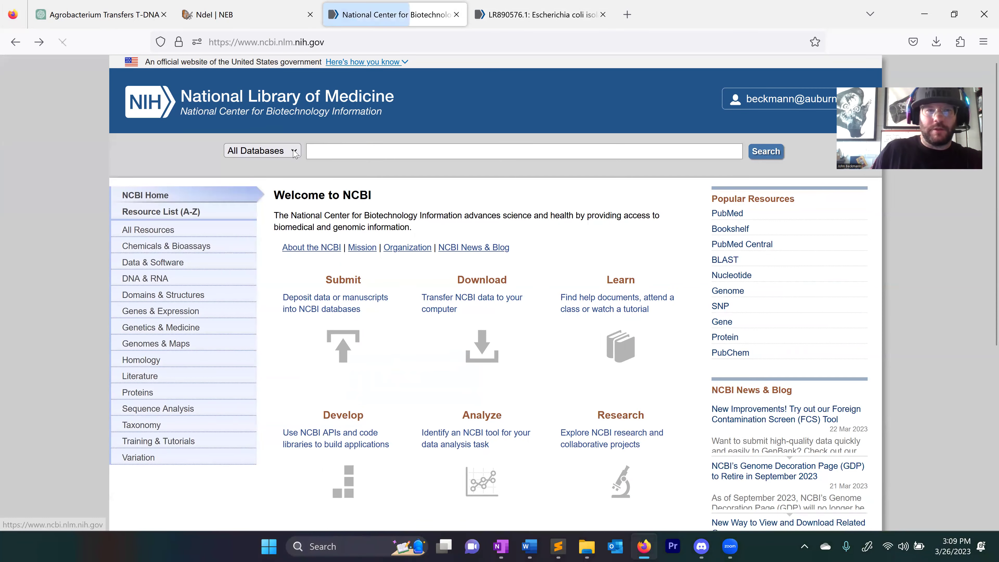
- Search the Gene database for 'recA e.coli'
{"action": "left_click", "coordinate": [294, 150]}
{"action": "left_click", "coordinate": [244, 336]}
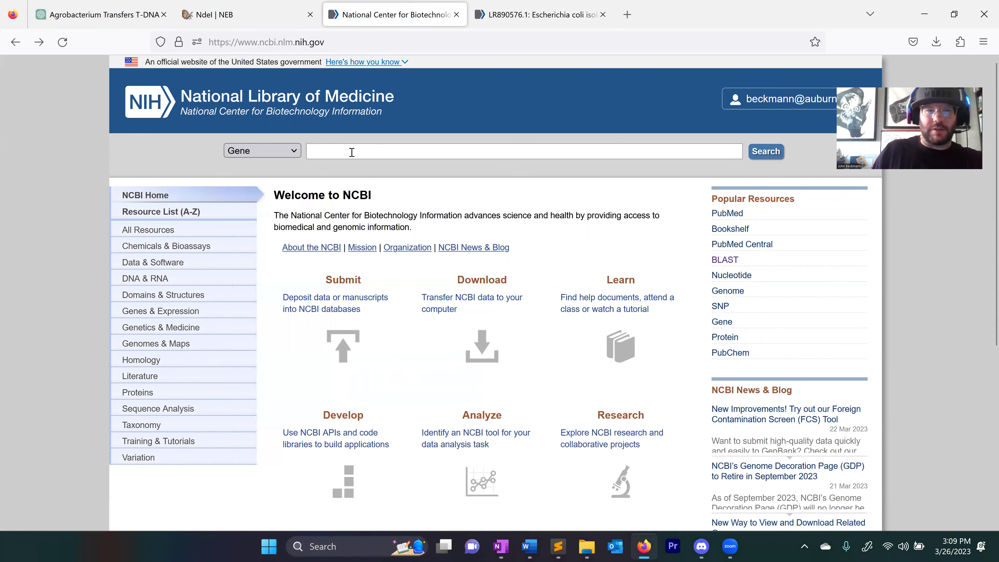
{"action": "left_click", "coordinate": [351, 152]}
{"action": "type", "text": "recA e.coli"}
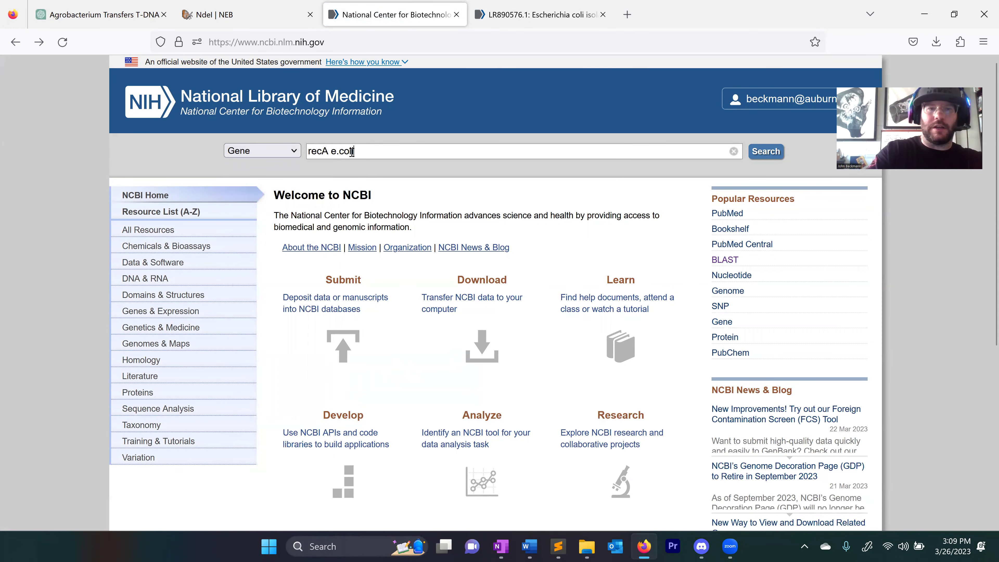
{"action": "key", "text": "Return"}
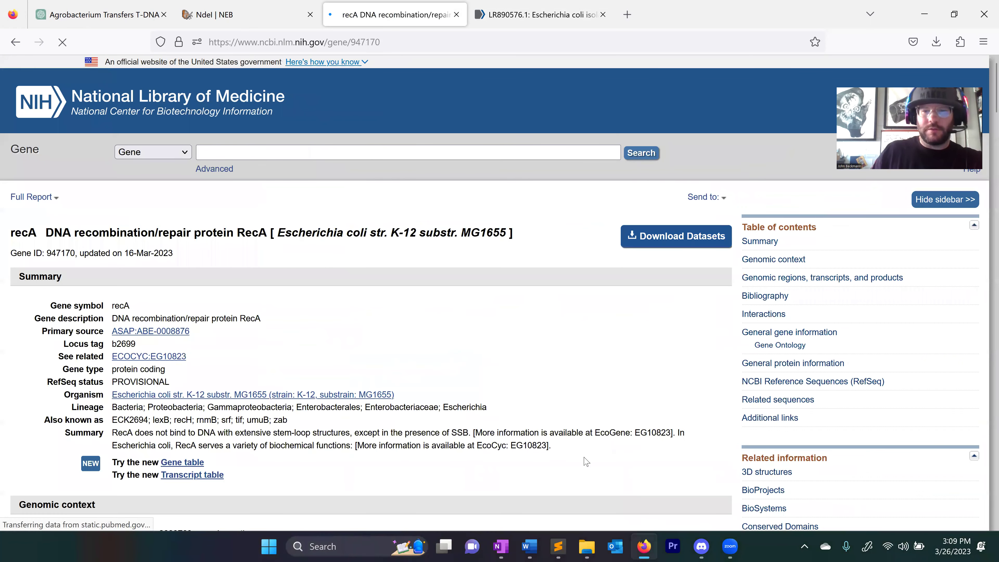
- Copy the recA FASTA header and sequence and paste it into the Word document
{"action": "scroll", "coordinate": [674, 440], "scroll_direction": "down", "scroll_amount": 5}
{"action": "left_click", "coordinate": [672, 445]}
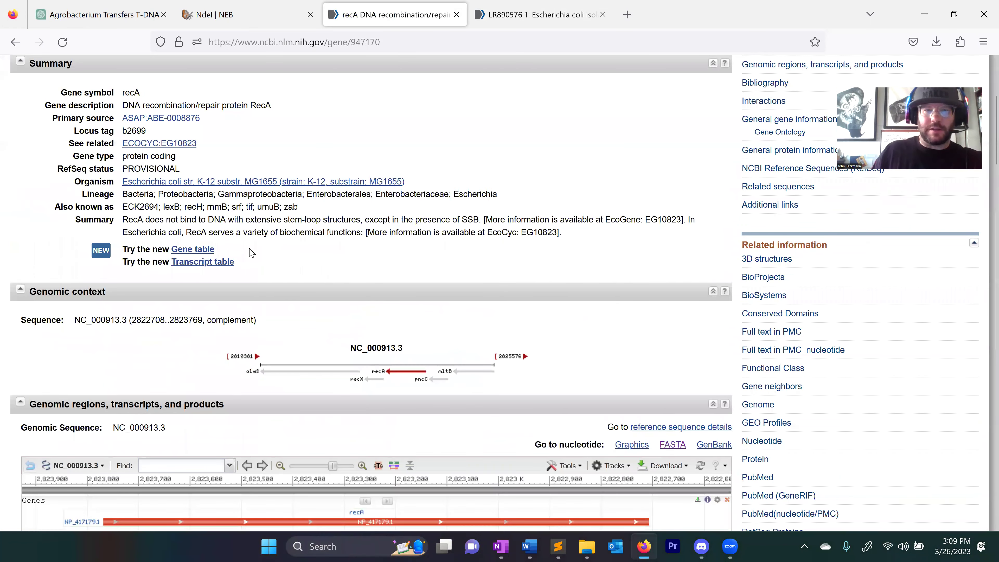
{"action": "scroll", "coordinate": [132, 165], "scroll_direction": "down", "scroll_amount": 3}
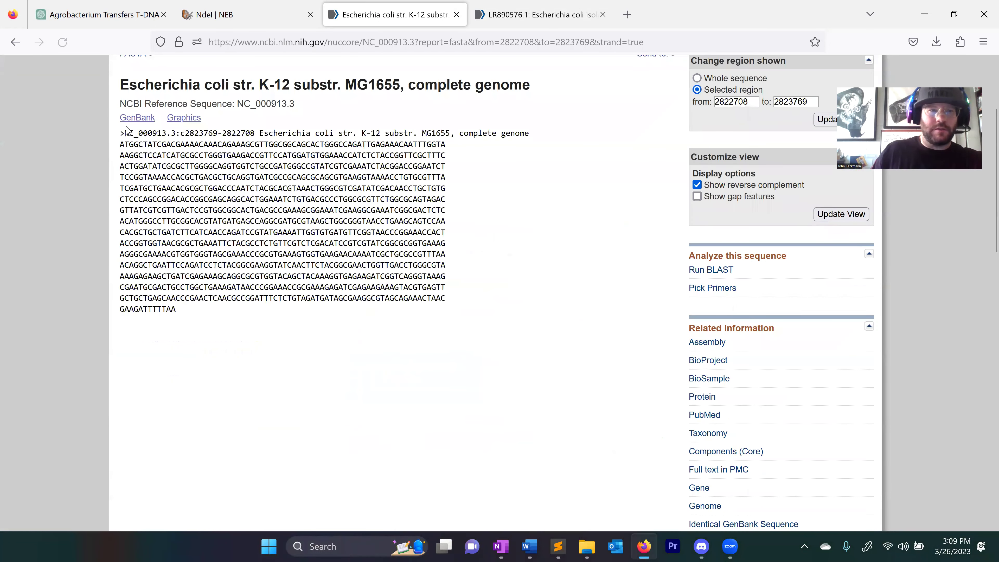
{"action": "left_click_drag", "start_coordinate": [120, 133], "coordinate": [176, 311]}
{"action": "key", "text": "ctrl+c"}
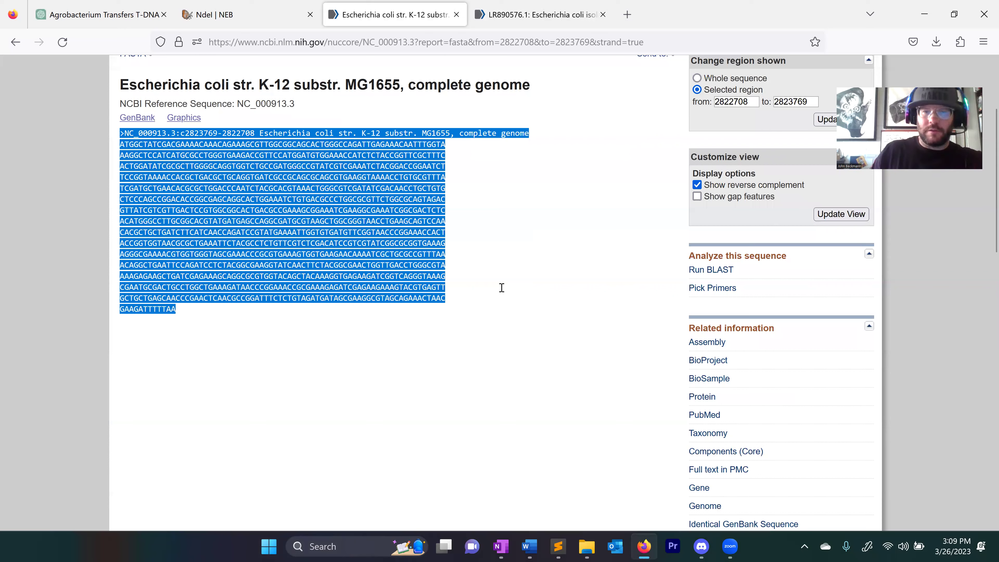
{"action": "key", "text": "alt+Tab"}
{"action": "key", "text": "ctrl+v"}
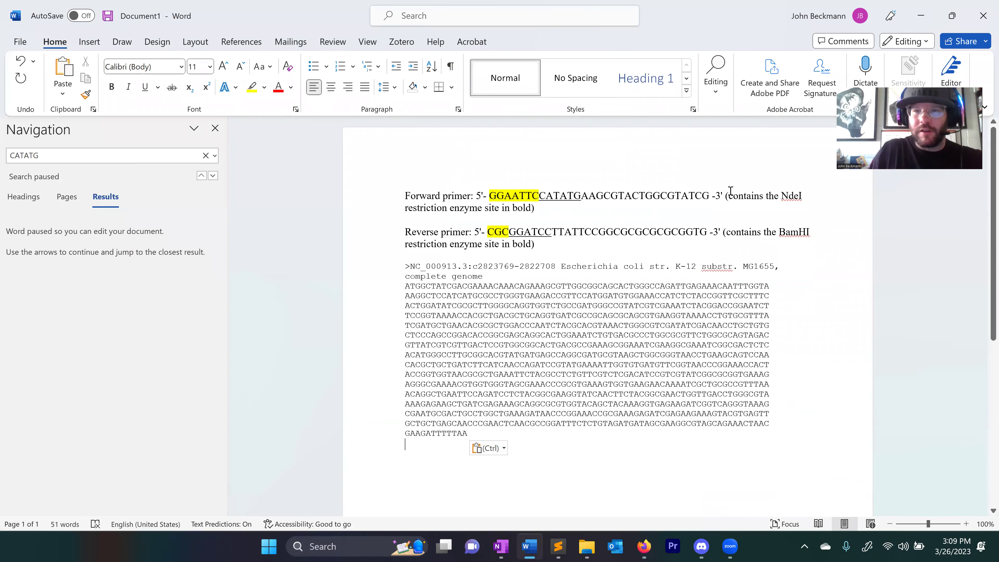
- Search the document for the forward primer's gene portion AAGCGTACTGGCGTATCG
{"action": "left_click_drag", "start_coordinate": [712, 196], "coordinate": [581, 196]}
{"action": "key", "text": "ctrl+c"}
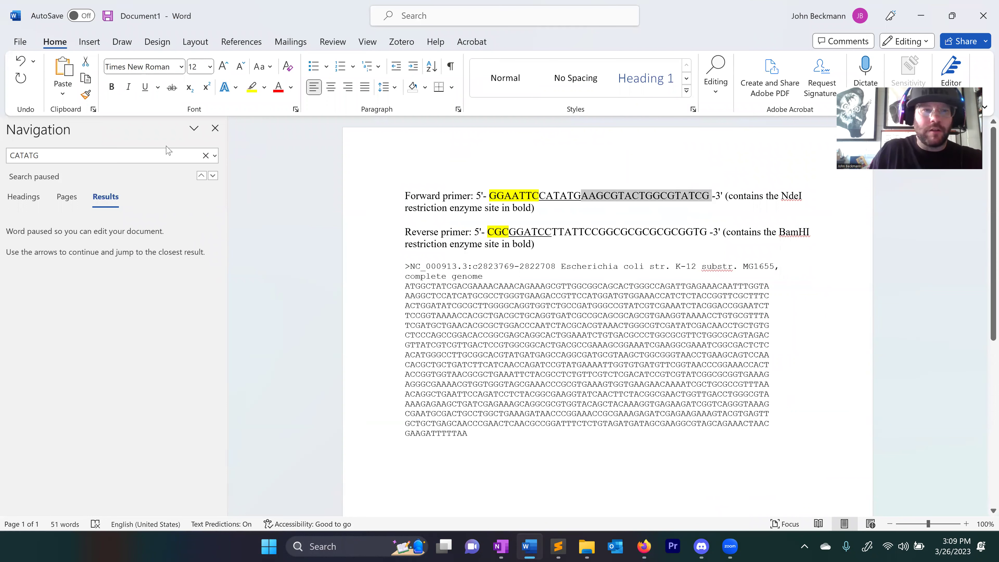
{"action": "left_click", "coordinate": [210, 162]}
{"action": "key", "text": "ctrl+v"}
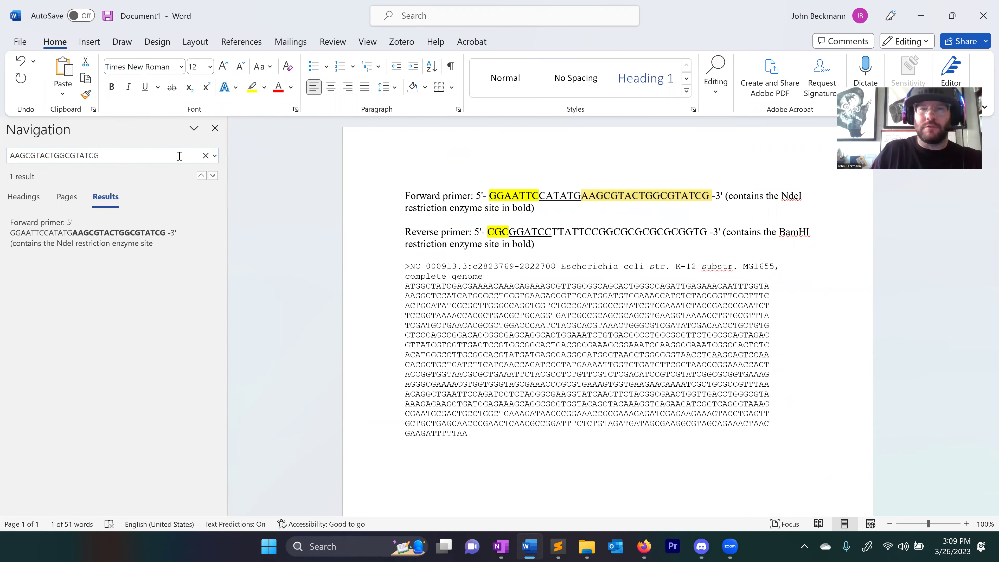
- Remove the line breaks from the first lines of the recA sequence
{"action": "left_click", "coordinate": [397, 297]}
{"action": "key", "text": "BackSpace"}
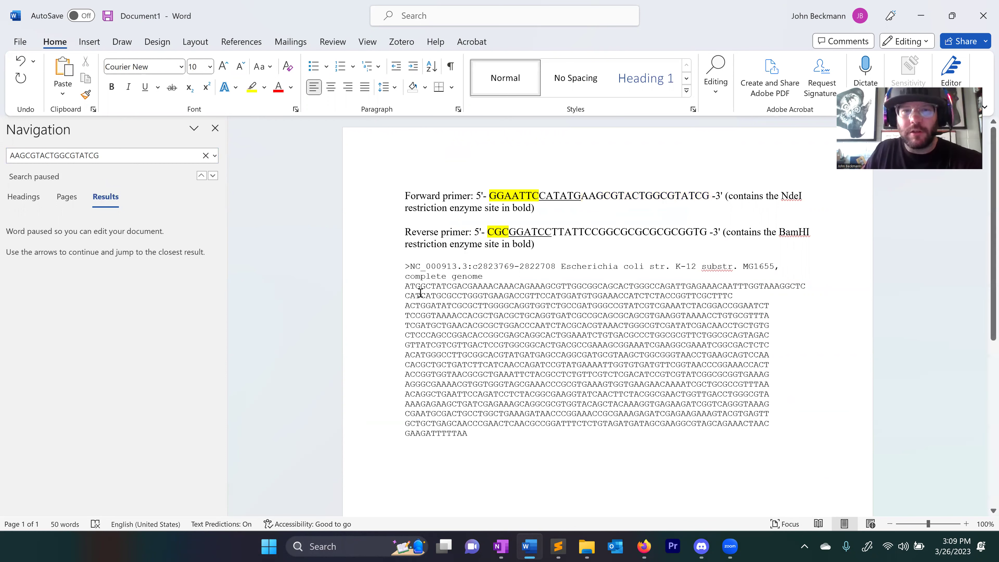
{"action": "key", "text": "BackSpace"}
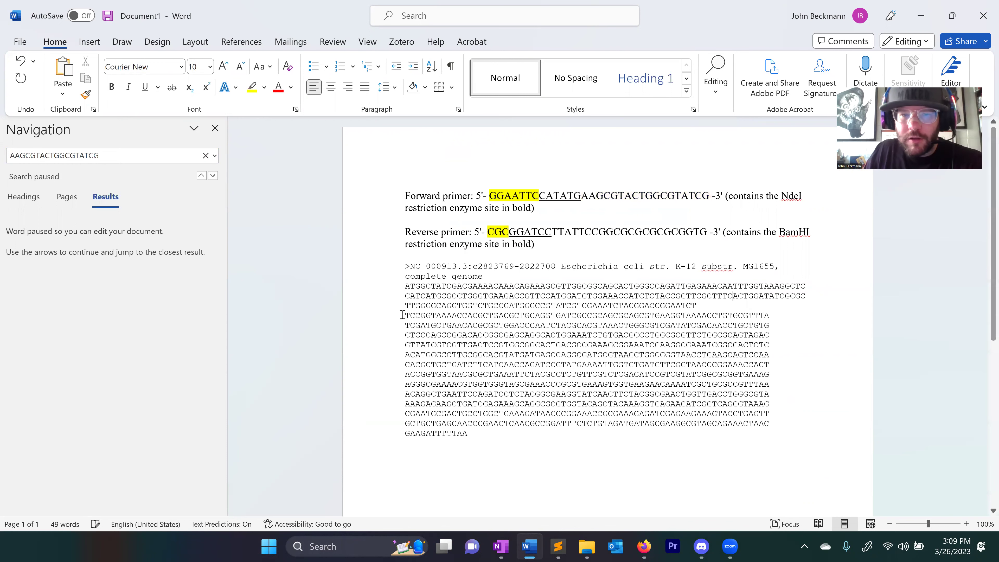
{"action": "left_click", "coordinate": [402, 315]}
{"action": "key", "text": "BackSpace"}
{"action": "left_click", "coordinate": [402, 325]}
{"action": "key", "text": "BackSpace"}
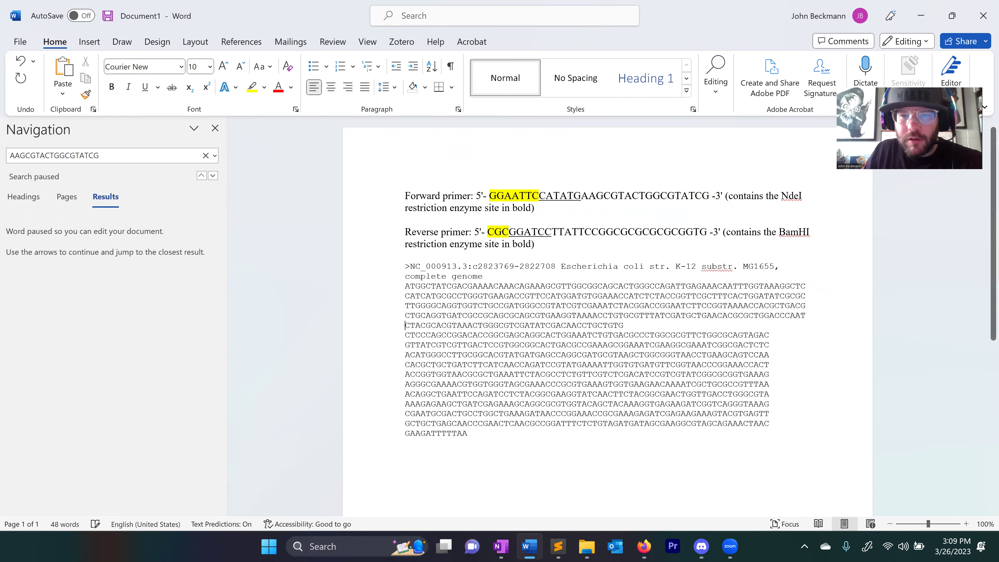
{"action": "left_click", "coordinate": [405, 335]}
{"action": "key", "text": "BackSpace"}
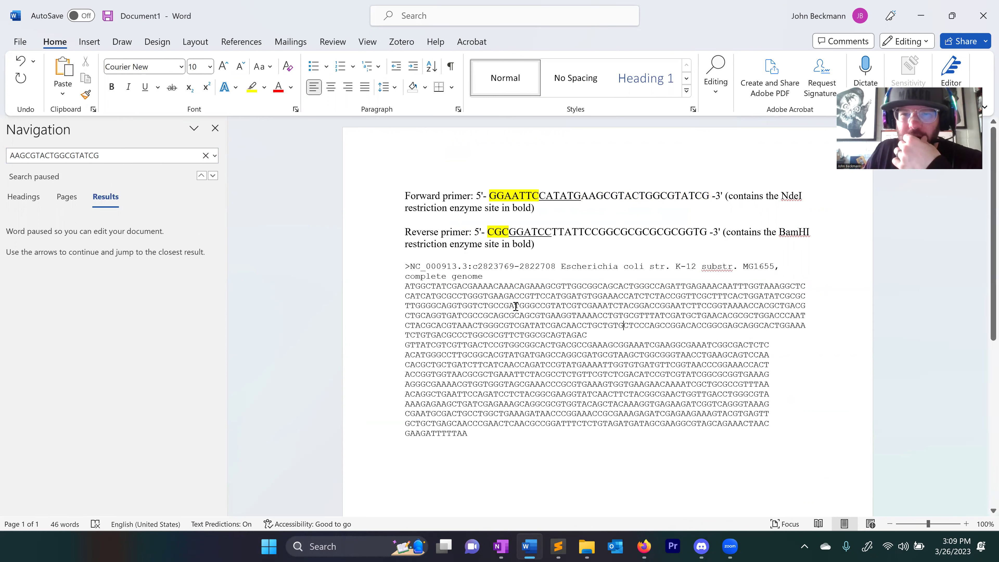
- Join the following lines, including the GTTATCG and CACGCTGCTGATC lines, into the sequence
{"action": "left_click_drag", "start_coordinate": [581, 196], "coordinate": [713, 196]}
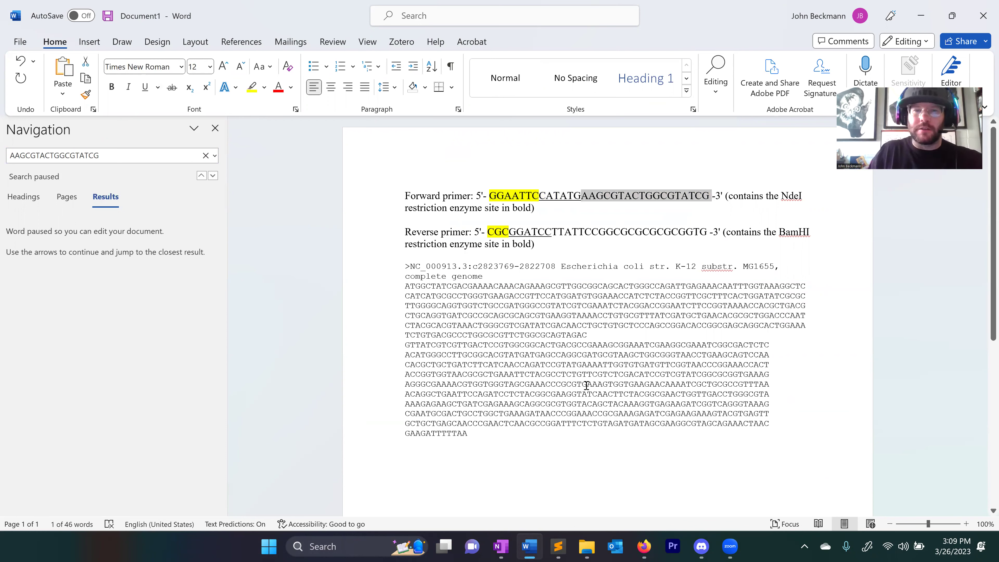
{"action": "left_click", "coordinate": [403, 341]}
{"action": "key", "text": "BackSpace"}
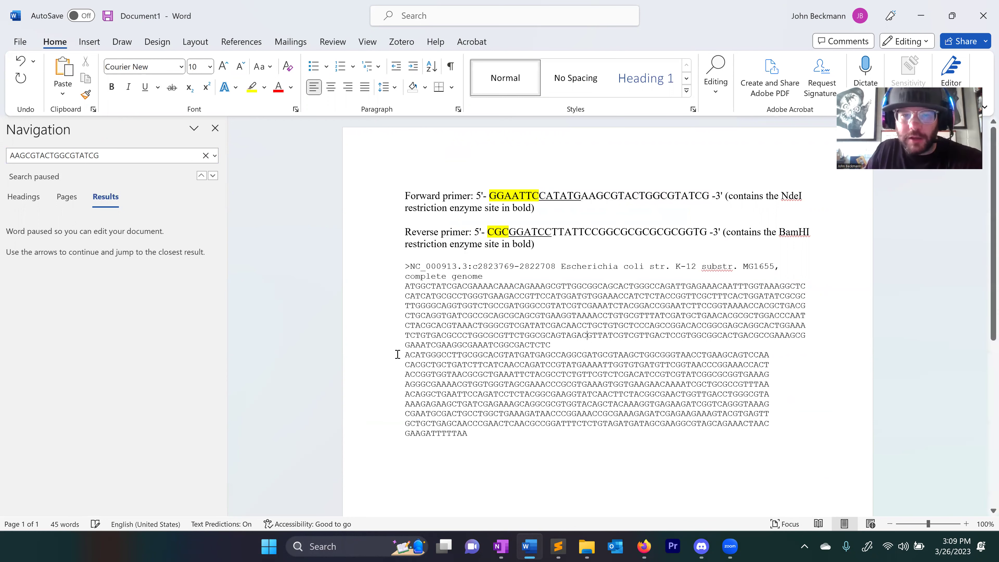
{"action": "key", "text": "Down"}
{"action": "key", "text": "Delete"}
{"action": "left_click", "coordinate": [397, 365]}
{"action": "key", "text": "BackSpace"}
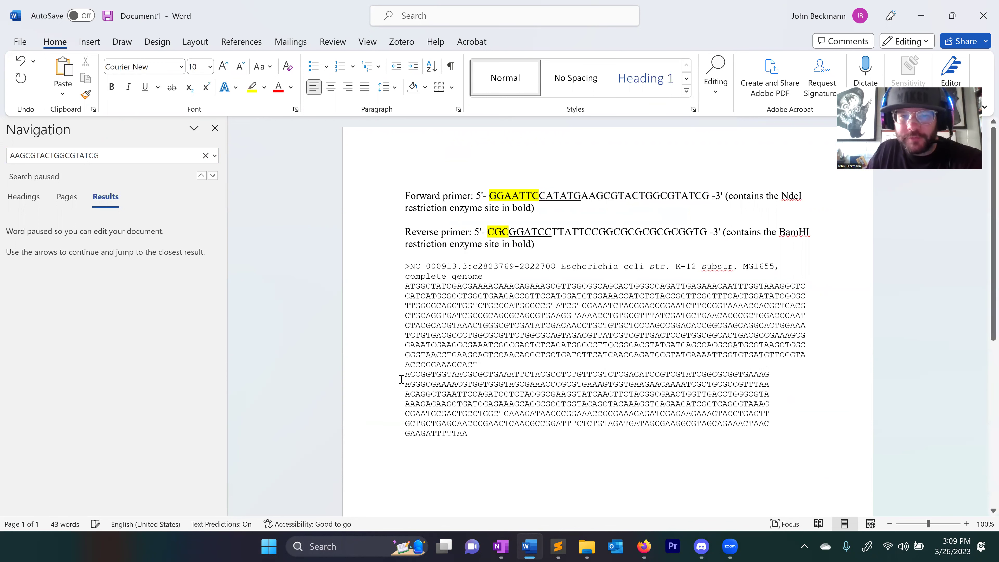
{"action": "key", "text": "BackSpace"}
{"action": "left_click", "coordinate": [402, 383]}
{"action": "key", "text": "BackSpace"}
- Join the last lines, including AAAGAGAAG and CGAATGCG, and select the continuous recA sequence
{"action": "left_click", "coordinate": [403, 385]}
{"action": "key", "text": "BackSpace"}
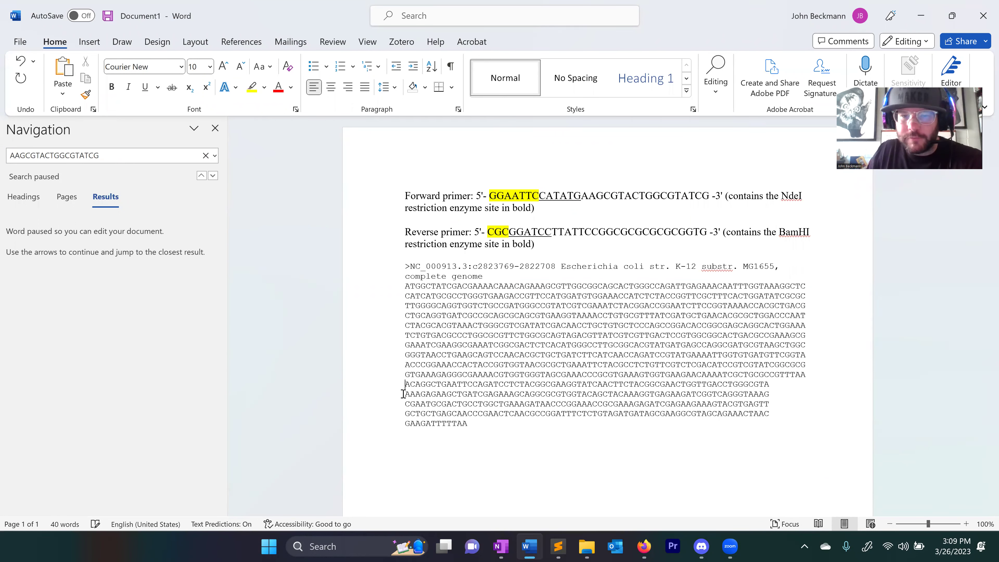
{"action": "left_click", "coordinate": [403, 394]}
{"action": "key", "text": "BackSpace"}
{"action": "left_click", "coordinate": [404, 404]}
{"action": "key", "text": "BackSpace"}
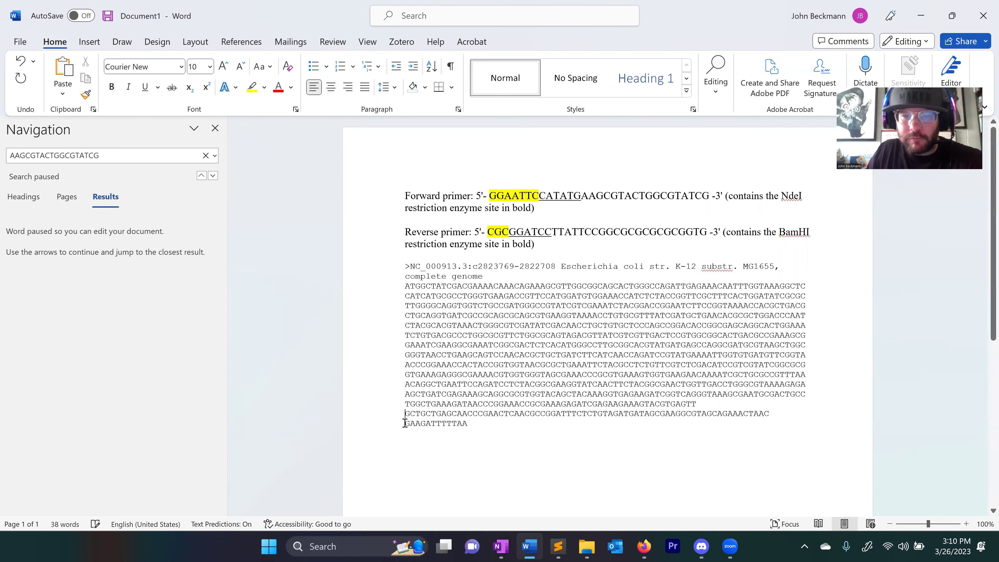
{"action": "key", "text": "BackSpace"}
{"action": "left_click", "coordinate": [405, 423]}
{"action": "key", "text": "BackSpace"}
{"action": "left_click_drag", "start_coordinate": [728, 414], "coordinate": [405, 287]}
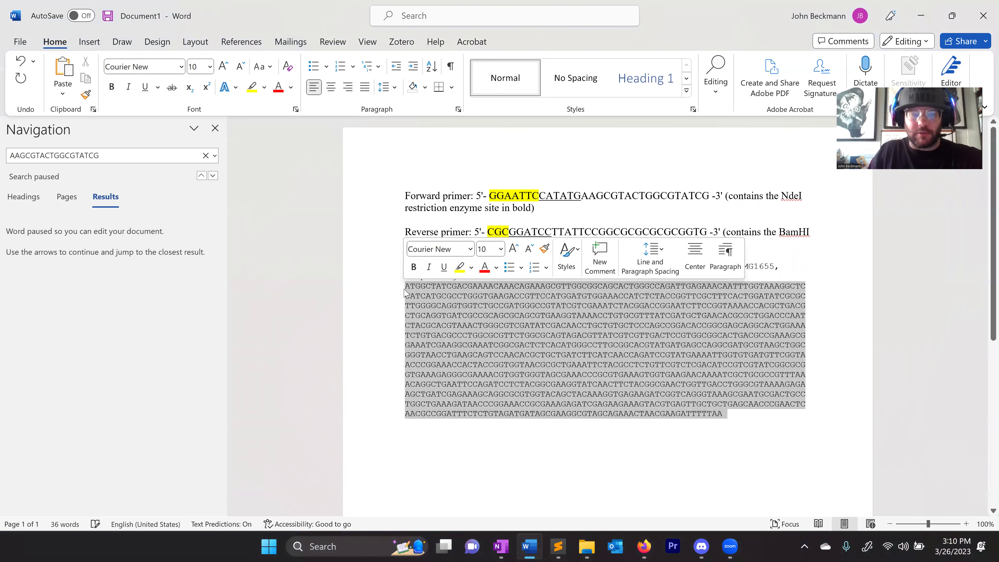
- Switch BLAST to align two sequences and paste the recA sequence as the subject
{"action": "left_click", "coordinate": [637, 548]}
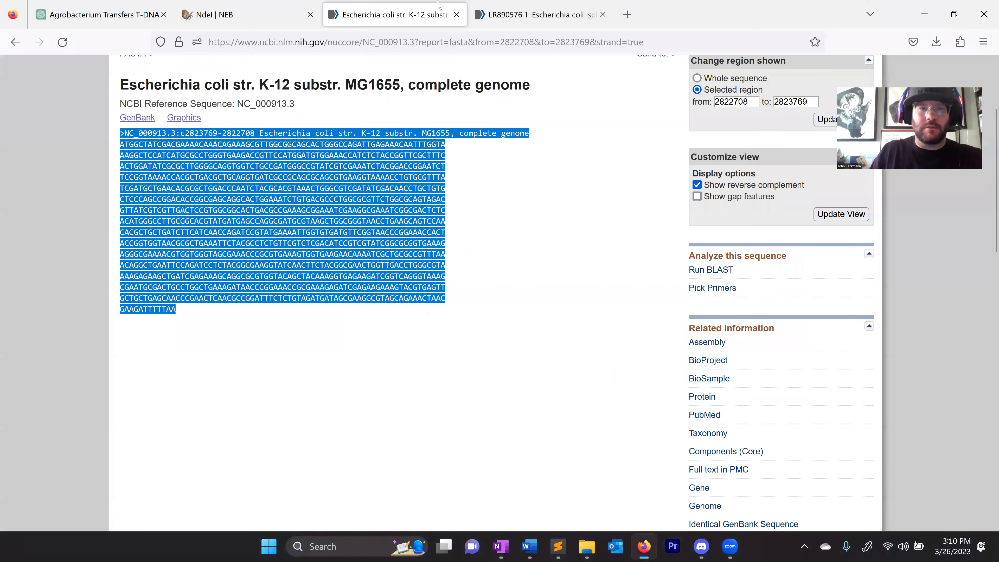
{"action": "key", "text": "ctrl+Tab"}
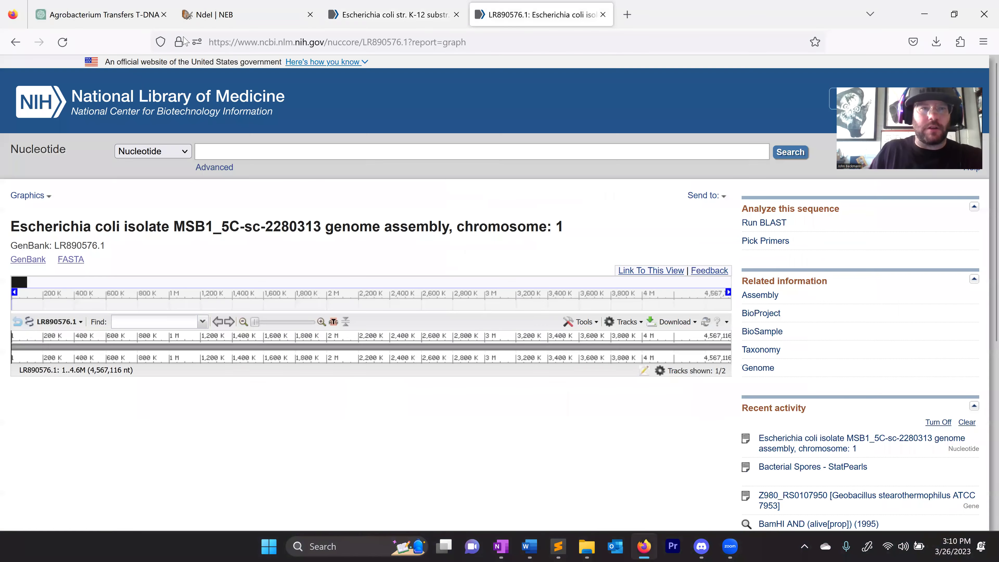
{"action": "key", "text": "ctrl+shift+Tab"}
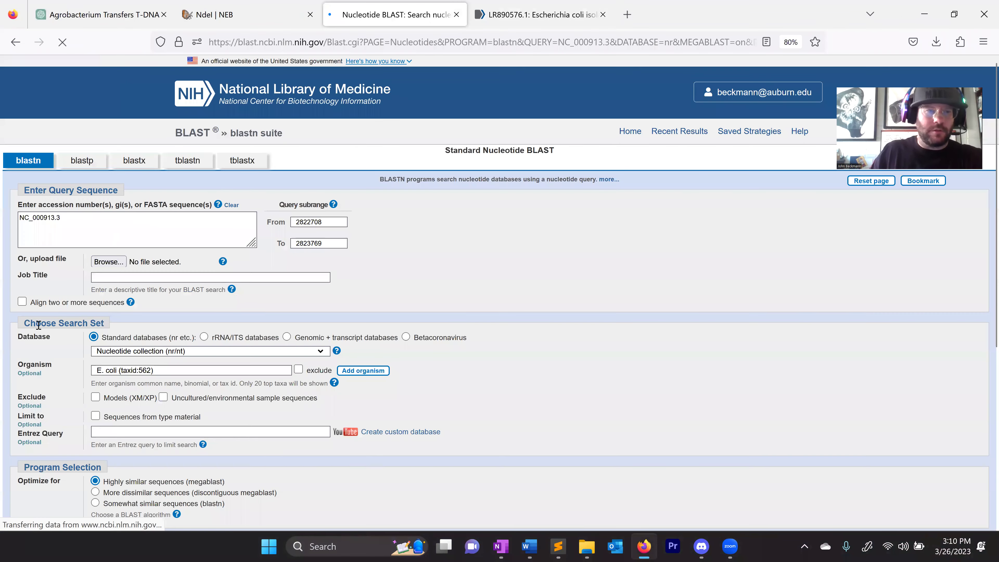
{"action": "left_click", "coordinate": [22, 301]}
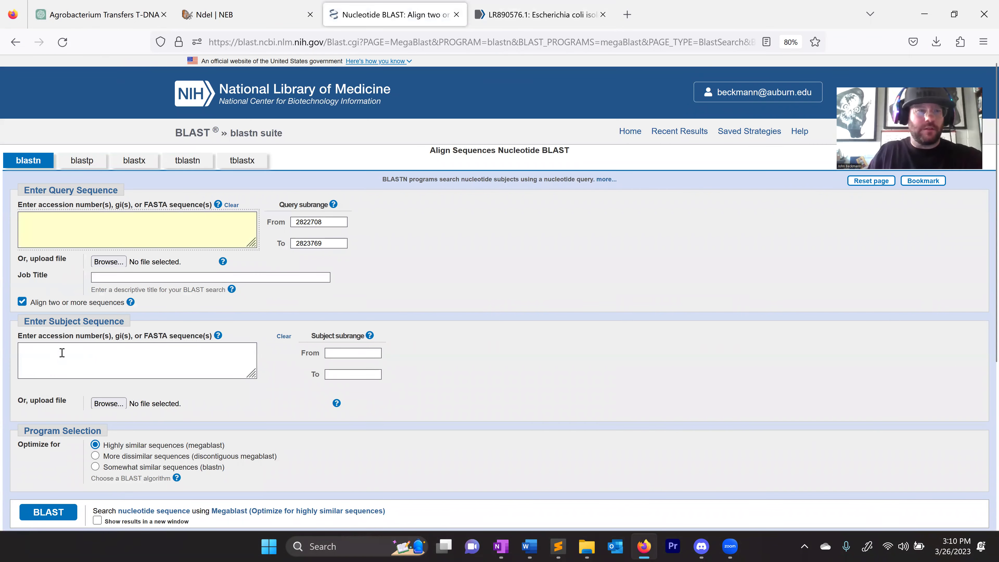
{"action": "key", "text": "ctrl+v"}
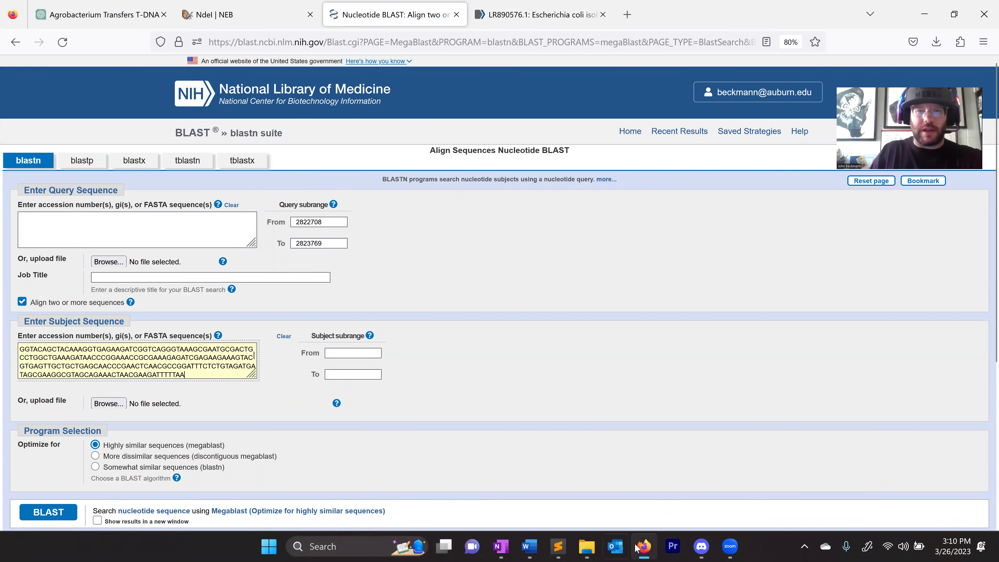
- Select the forward and reverse primer sequences in Word to use as the BLAST query
{"action": "left_click", "coordinate": [529, 546]}
{"action": "left_click_drag", "start_coordinate": [501, 194], "coordinate": [711, 196]}
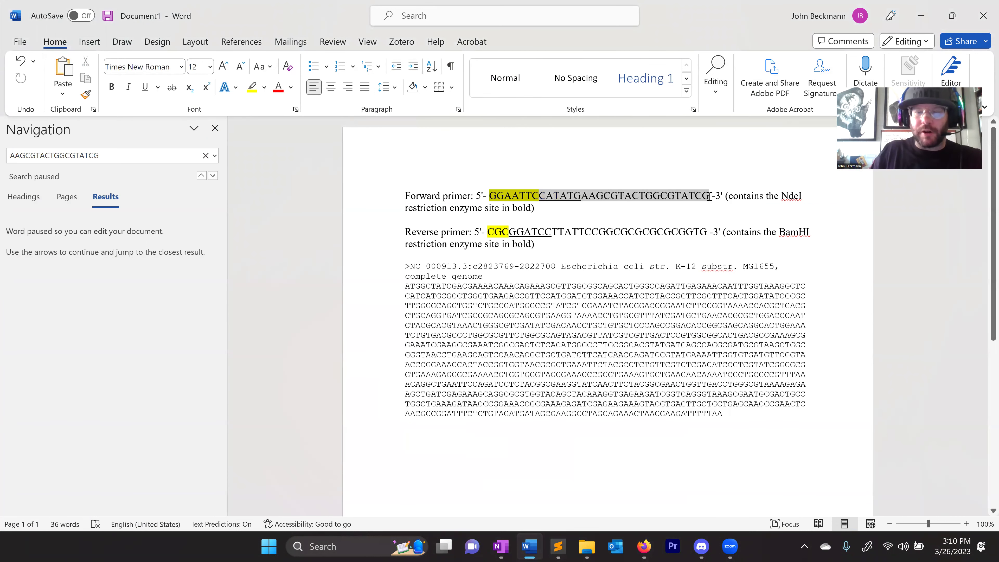
{"action": "left_click", "coordinate": [530, 548]}
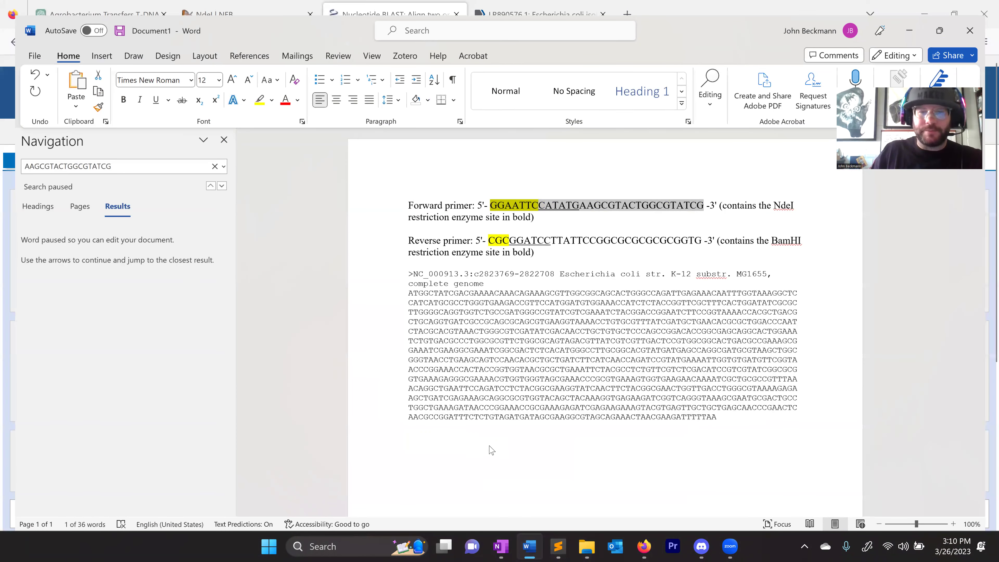
{"action": "left_click", "coordinate": [530, 542]}
{"action": "key", "text": "alt+Tab"}
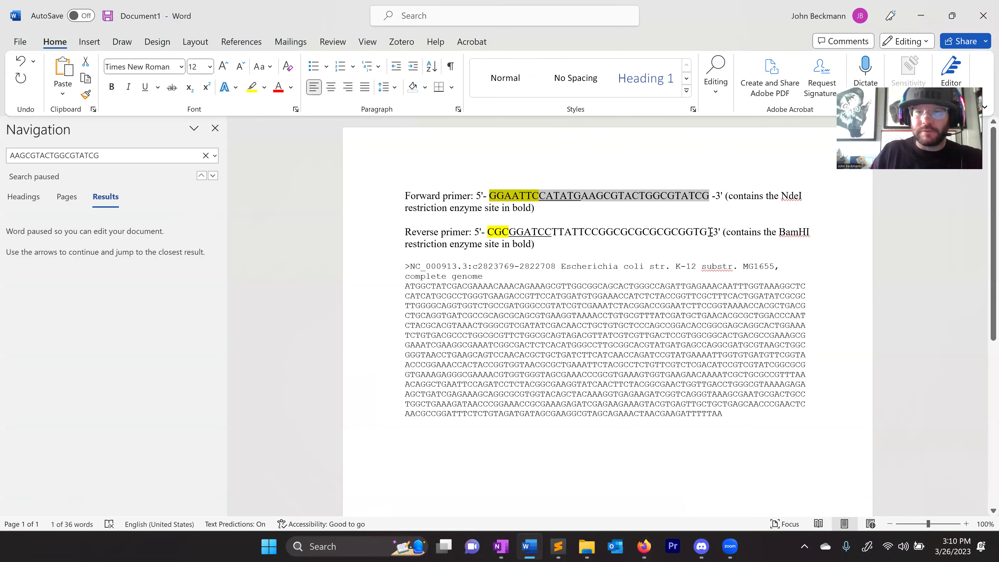
{"action": "left_click_drag", "start_coordinate": [693, 229], "coordinate": [487, 232]}
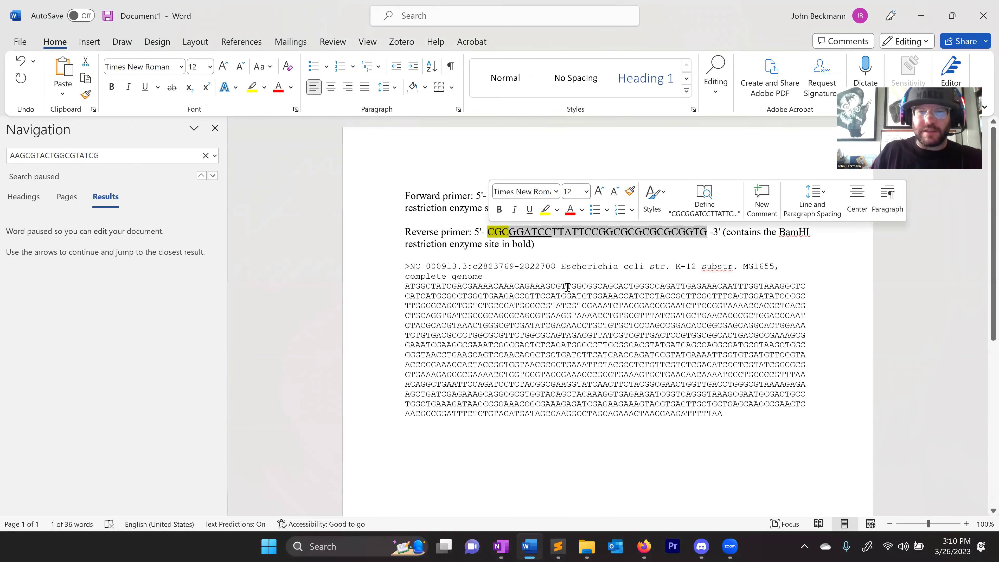
{"action": "key", "text": "super+Down"}
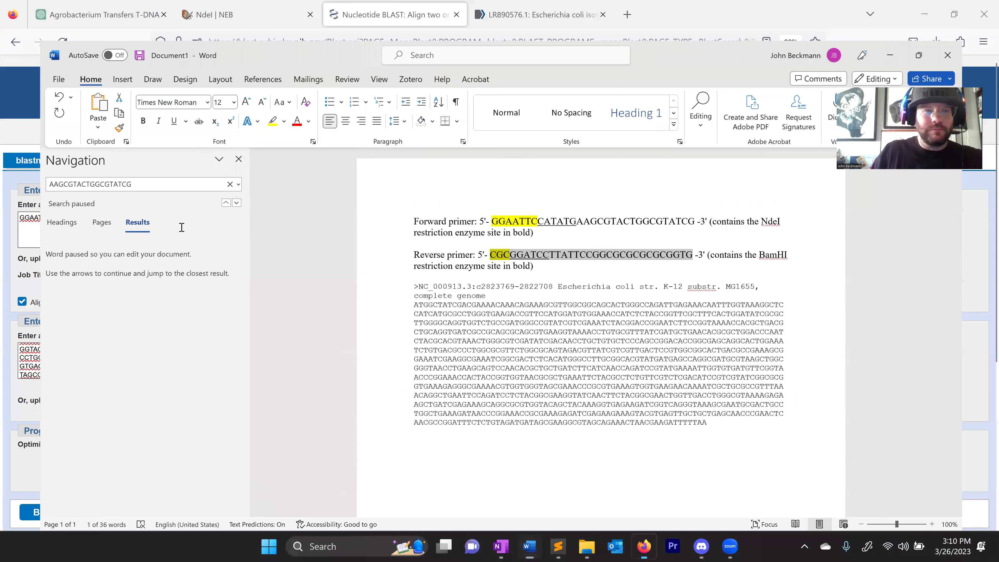
{"action": "key", "text": "super+Down"}
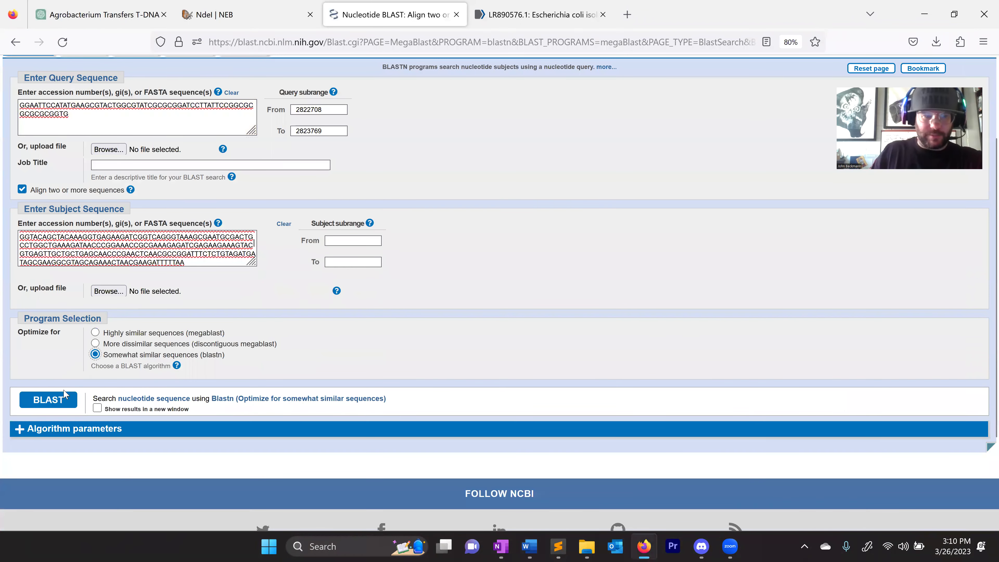
- Run the primers-versus-recA two-sequence alignment in BLAST
{"action": "left_click", "coordinate": [63, 398]}
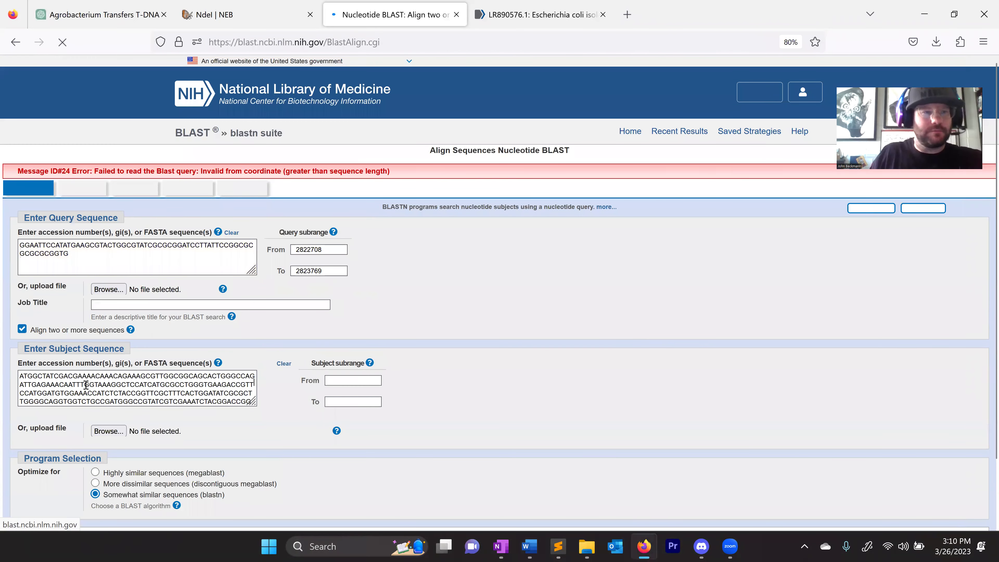
{"action": "scroll", "coordinate": [75, 385], "scroll_direction": "down", "scroll_amount": 2}
{"action": "scroll", "coordinate": [106, 293], "scroll_direction": "down", "scroll_amount": 2}
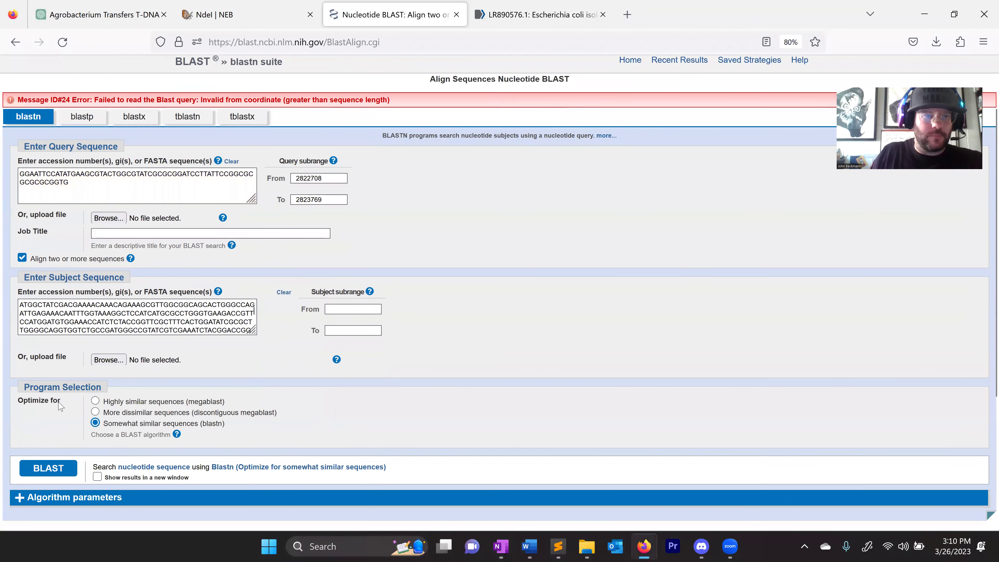
{"action": "left_click", "coordinate": [48, 427]}
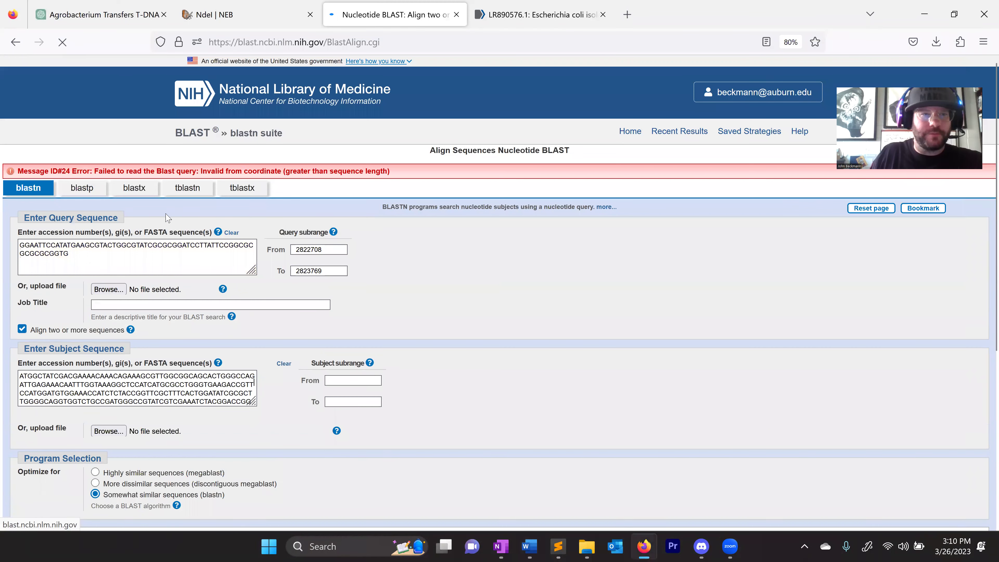
- Remove the stray trailing > and add a leading > before the query and subject sequences
{"action": "left_click", "coordinate": [41, 383]}
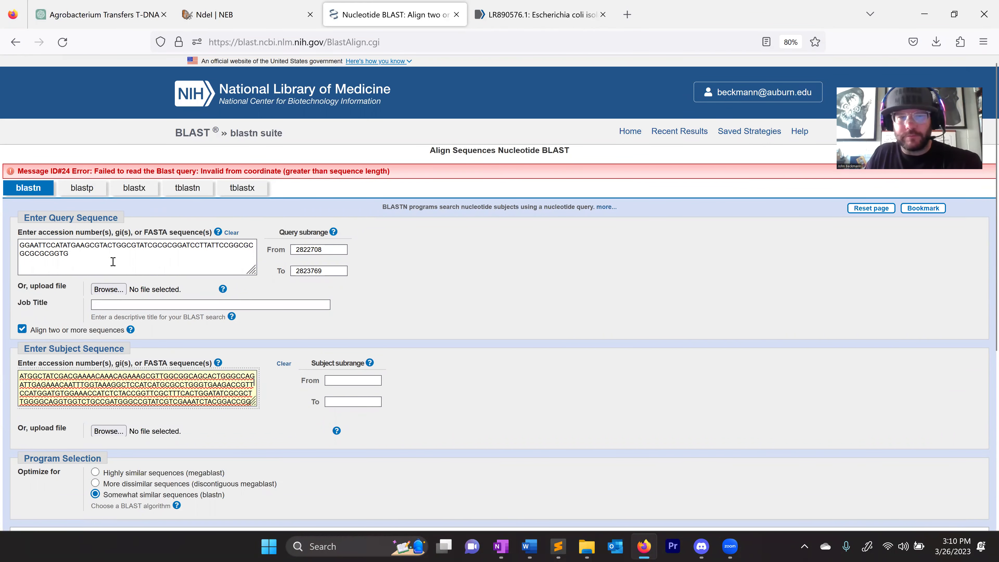
{"action": "scroll", "coordinate": [95, 276], "scroll_direction": "down", "scroll_amount": 3}
{"action": "scroll", "coordinate": [87, 273], "scroll_direction": "down", "scroll_amount": 5}
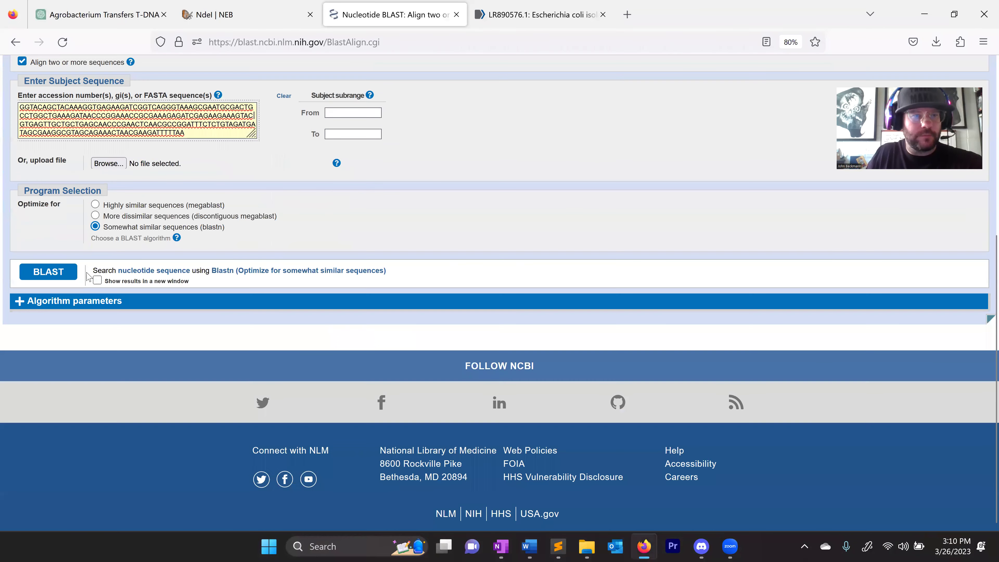
{"action": "scroll", "coordinate": [104, 132], "scroll_direction": "up", "scroll_amount": 5}
{"action": "scroll", "coordinate": [45, 232], "scroll_direction": "up", "scroll_amount": 7}
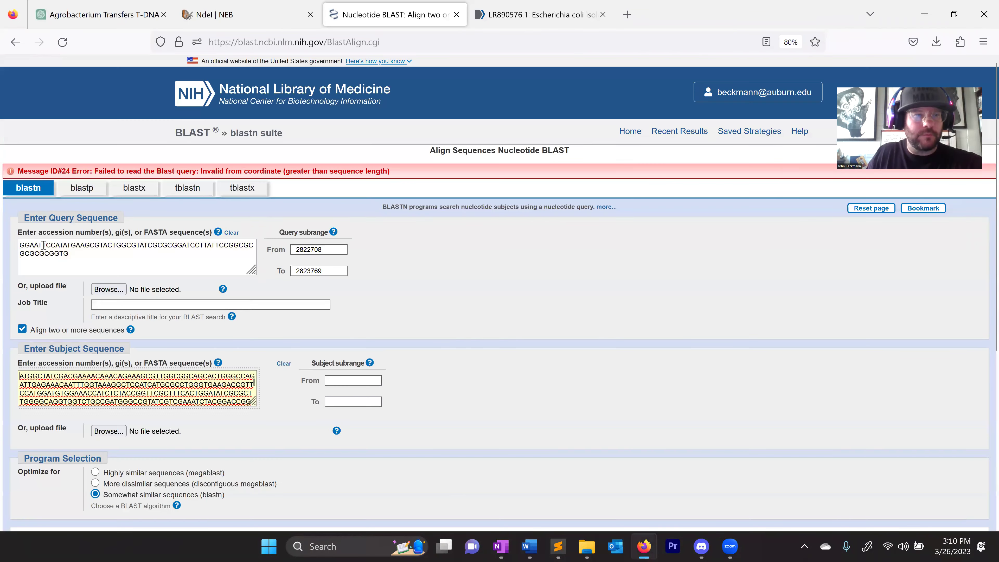
{"action": "left_click", "coordinate": [45, 250]}
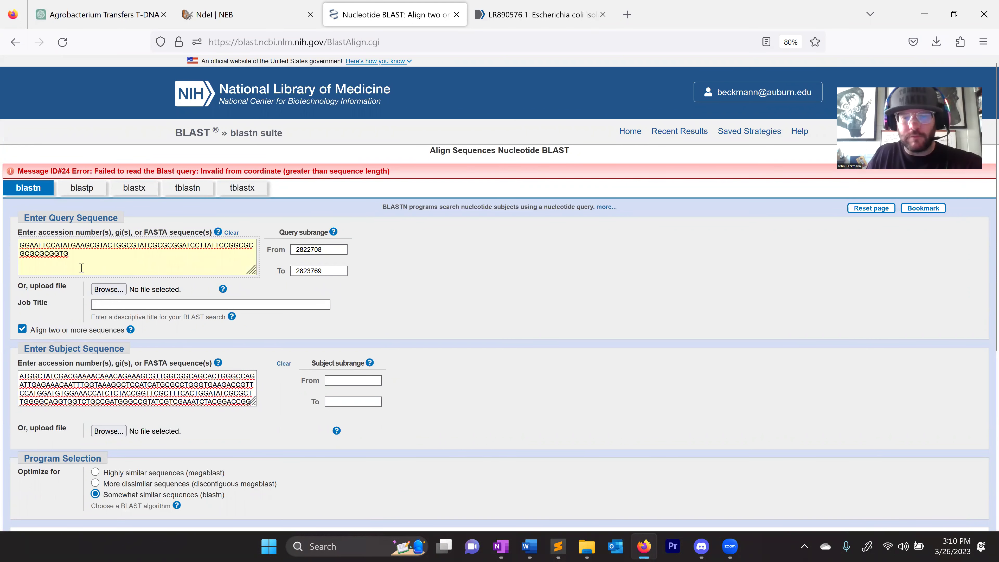
{"action": "key", "text": "BackSpace"}
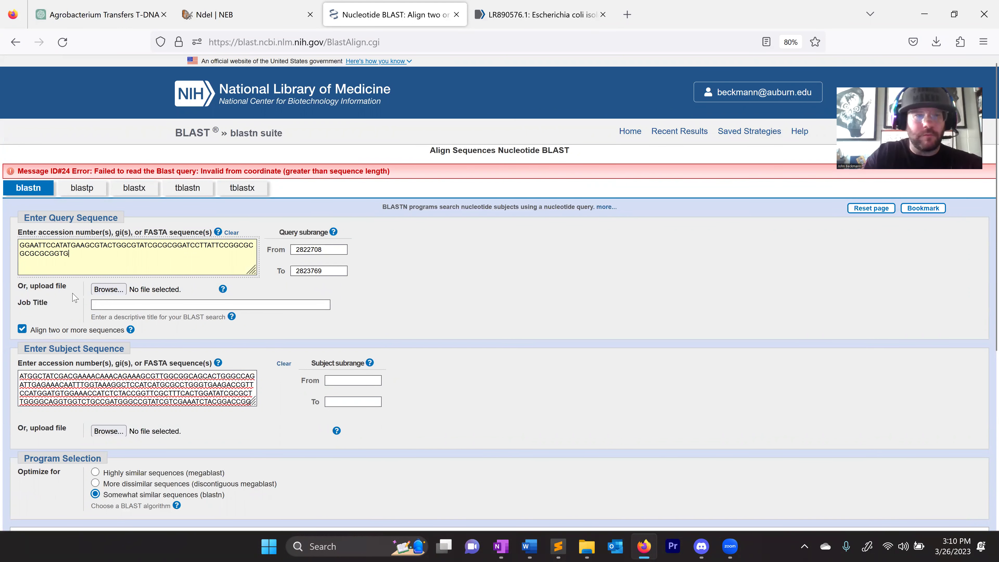
{"action": "left_click", "coordinate": [19, 244]}
{"action": "type", "text": ">"}
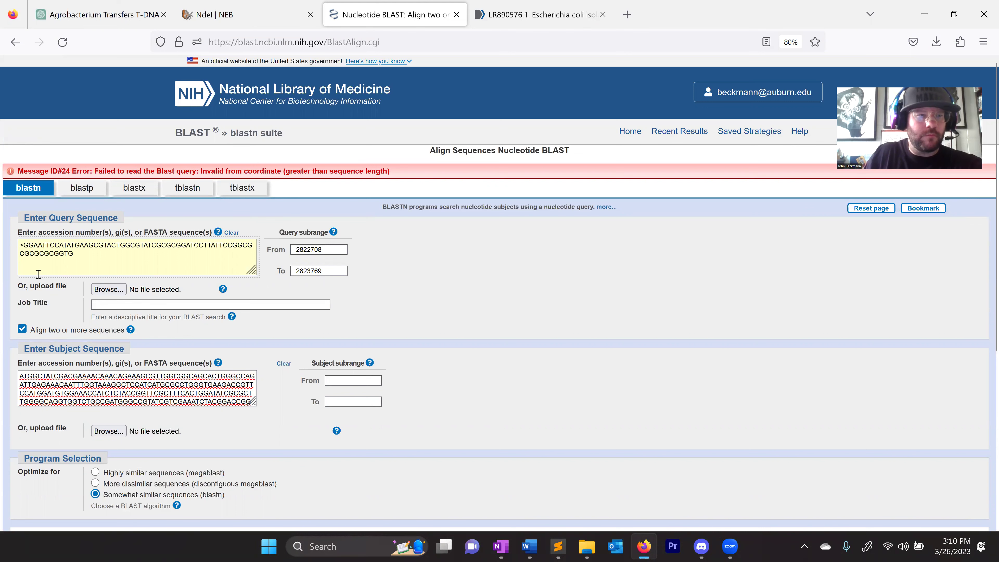
{"action": "left_click", "coordinate": [21, 378]}
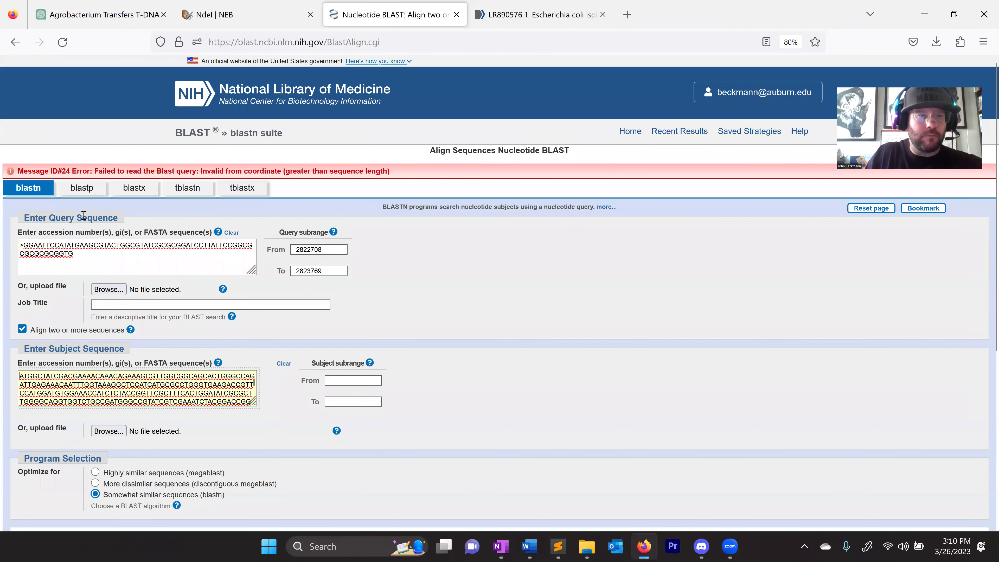
{"action": "type", "text": ">"}
- Clear the query subrange From and To values and resubmit the alignment
{"action": "scroll", "coordinate": [174, 294], "scroll_direction": "down", "scroll_amount": 3}
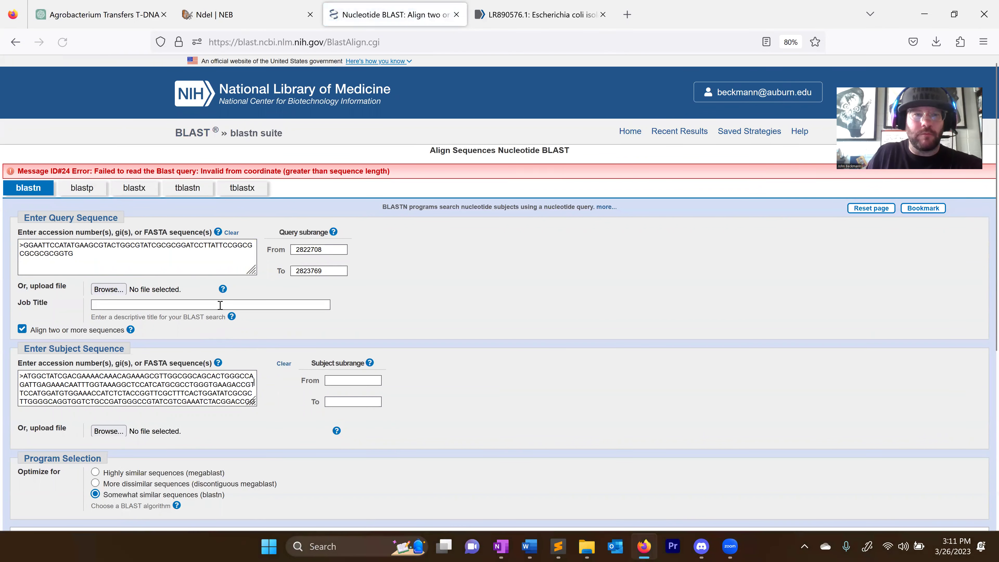
{"action": "left_click_drag", "start_coordinate": [326, 250], "coordinate": [205, 246]}
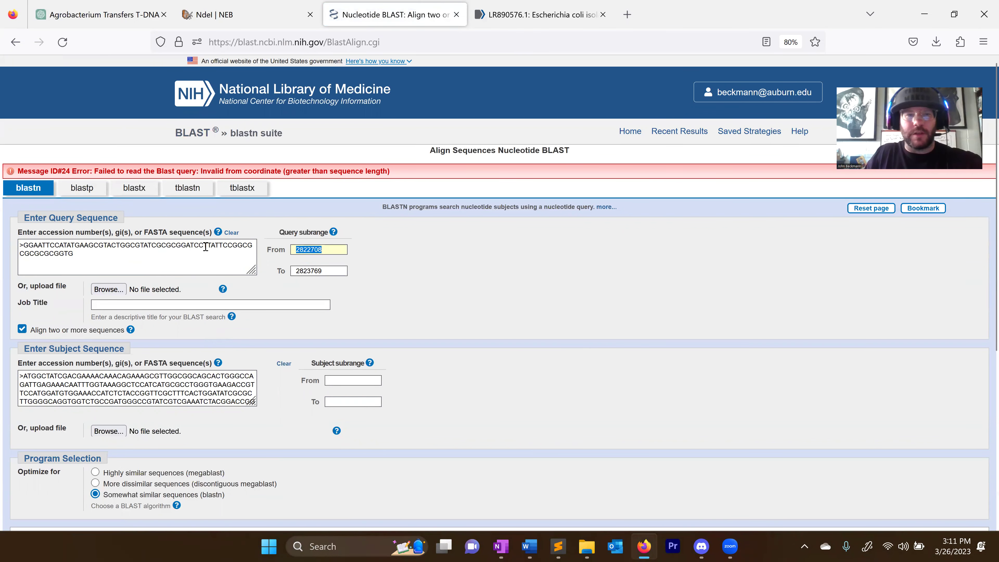
{"action": "key", "text": "BackSpace"}
{"action": "left_click_drag", "start_coordinate": [332, 272], "coordinate": [234, 263]}
{"action": "key", "text": "BackSpace"}
{"action": "scroll", "coordinate": [304, 302], "scroll_direction": "down", "scroll_amount": 5}
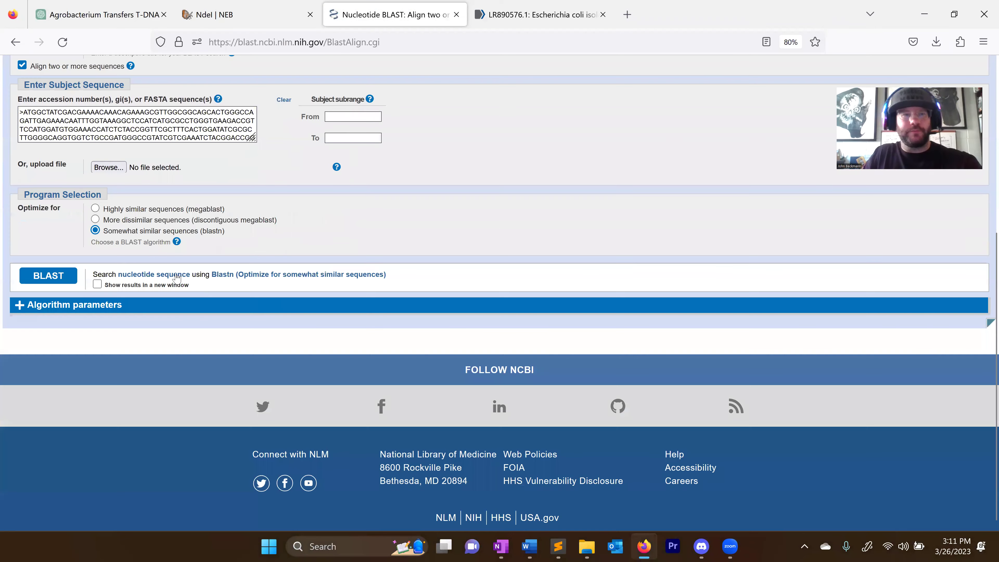
{"action": "left_click", "coordinate": [48, 276]}
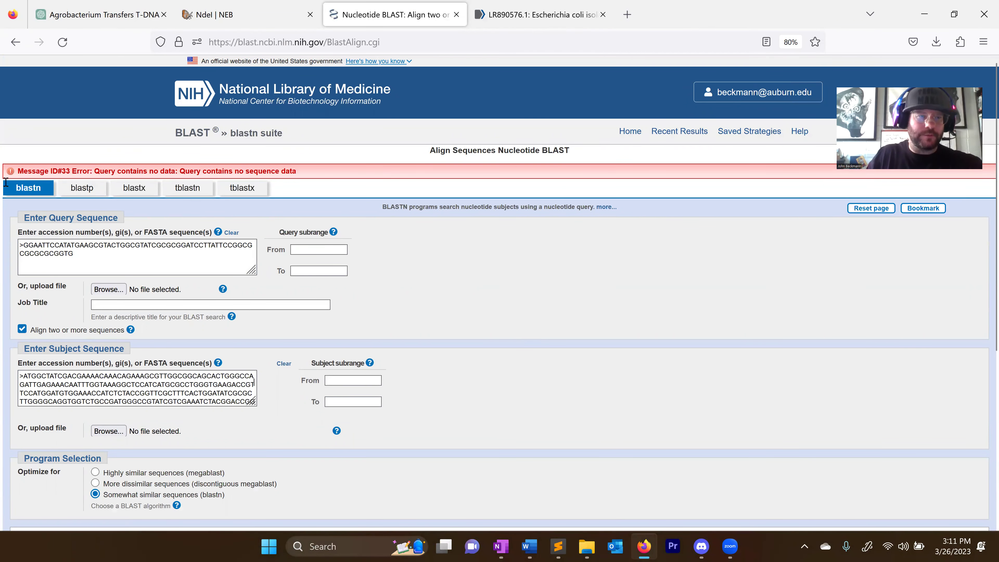
- Reach NCBI's nucleotide BLAST page through a Google search for ncbi
{"action": "left_click", "coordinate": [248, 54]}
{"action": "type", "text": "www.google.com"}
{"action": "key", "text": "Return"}
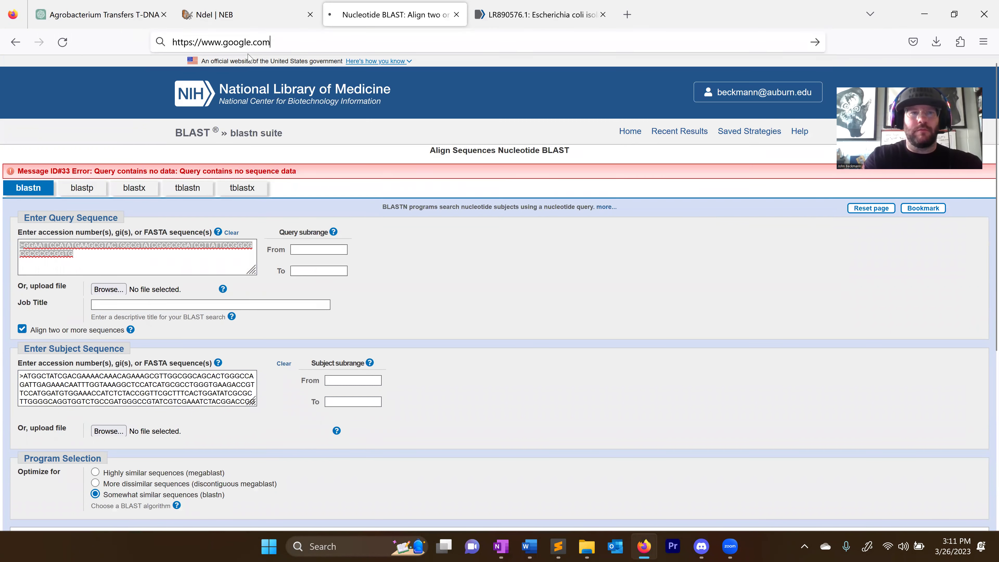
{"action": "type", "text": "ncbi"}
{"action": "key", "text": "Return"}
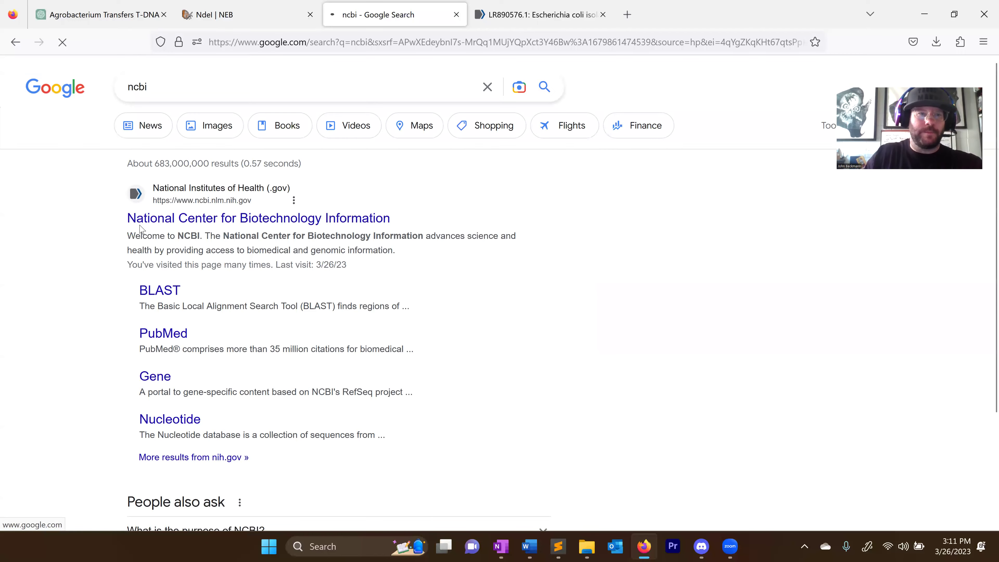
{"action": "left_click", "coordinate": [143, 226]}
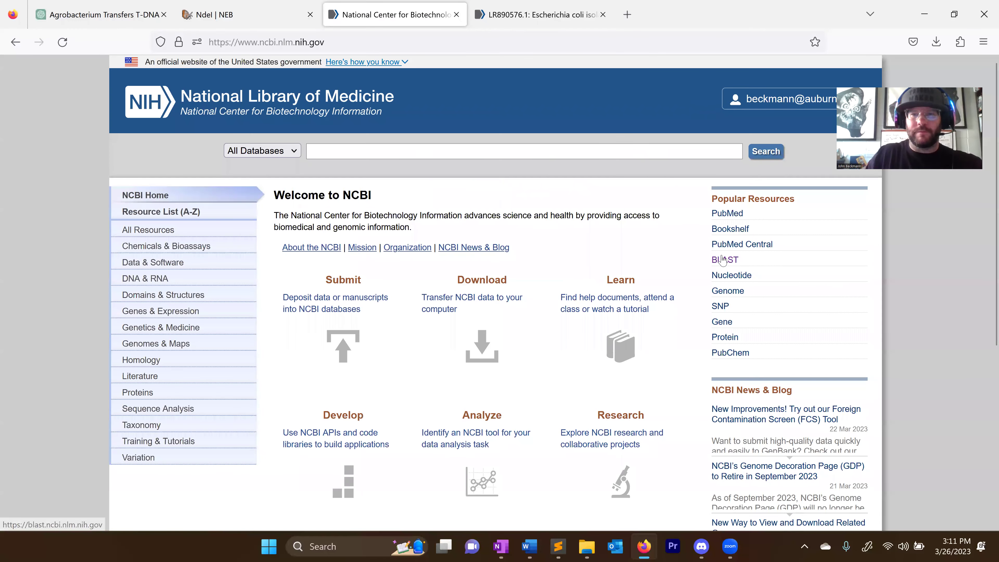
{"action": "left_click", "coordinate": [723, 260]}
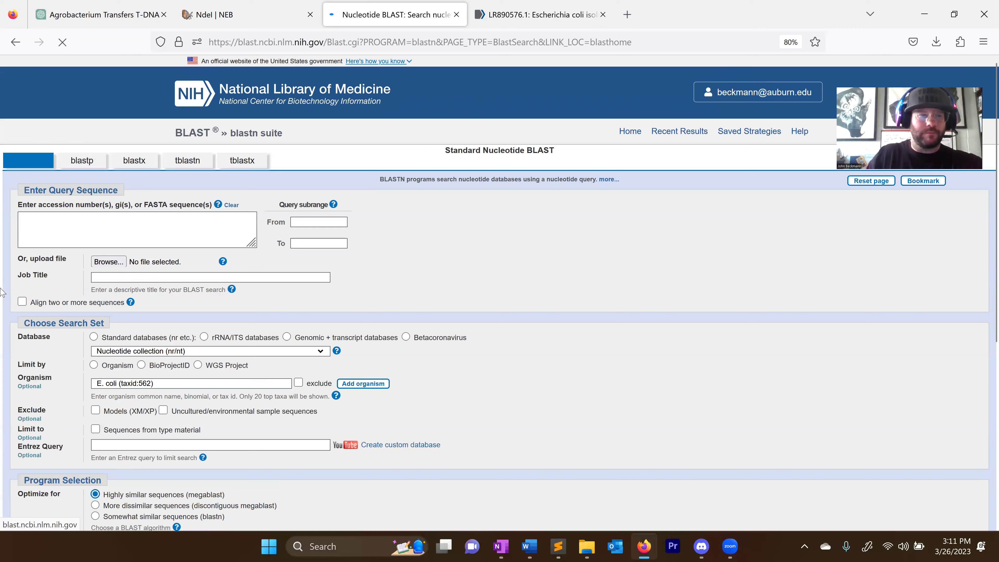
- Paste the E. coli gene sequence from Word into the Subject box and submit
{"action": "type", "text": ">GGAATTCCATATGAAGCGTACTGGCGTATCGCGCGGATCCTTATTCCGGCGCGCGCGCGGTG"}
{"action": "left_click", "coordinate": [22, 302]}
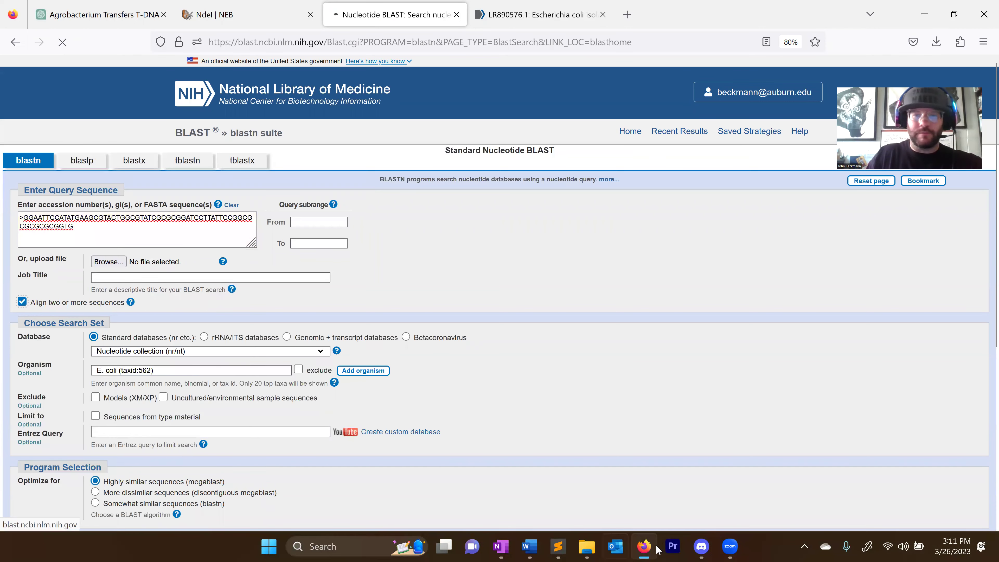
{"action": "left_click", "coordinate": [455, 385]}
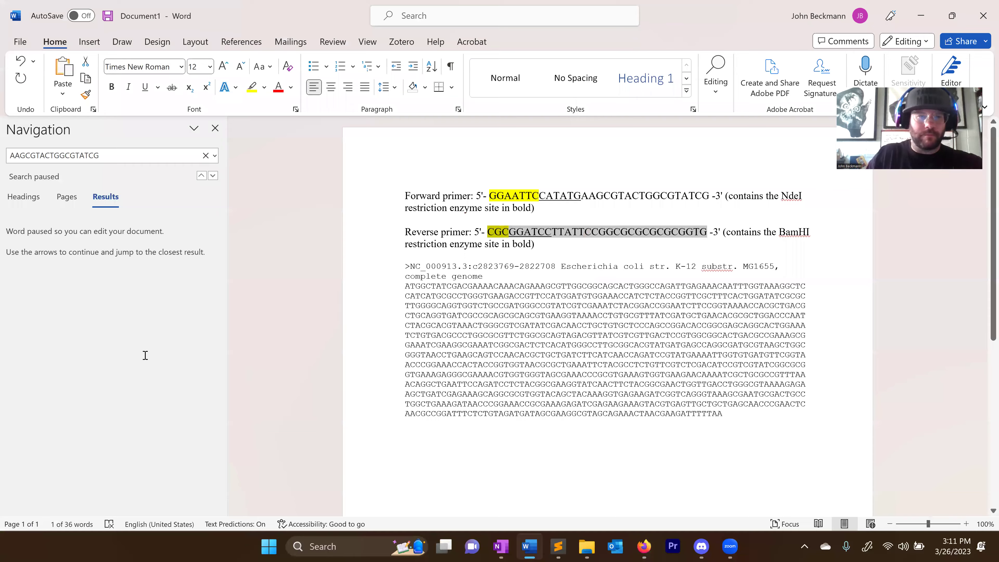
{"action": "key", "text": "alt+Tab"}
{"action": "left_click", "coordinate": [133, 359]}
{"action": "type", "text": "ATGGCTATCGACGAAAACAAACAGAAAGCGTTGGCGGCAGCACTGGGCCAGATTGAGAAACAATTTGGTAAAGGCTCCATCATGCGCCTGGGTGAAGACCGTTCCATGGATGTGGAAACCATCTCTACCGGTTCGCTTTCACTGGATATCGCGCTTGGGGCAGGTGGTCTGCCGATGGGCCGTATCGTCGAAATCTACGGACCGGAATCTTCCGGTAAAACCACGCTGACGCTGCAGGTGATCGCCGCAGCGCAGCGTGAAGGTAAAACCTGTGCGTTTATCGATGCTGAACACGCGCTGGACCCAATCTACGCACGTAAACTGGGCGTCGATATCGACAACCTGCTGTGCTCCCAGCCGGACACCGGCGAGCAGGCACTGGAAATCTGTGACGCCCTGGCGCGTTCTGGCGCAGTAGACGTTATCGTCGTTGACTCCGTGGCGGCACTGACGCCGAAAGCGGAAATCGAAGGCGAAATCGGCGACTCTCACATGGGCCTTGCGGCACGTATGATGAGCCAGGCGATGCGTAAGCTGGCGGGTAACCTGAAGCAGTCCAACACGCTGCTGATCTTCATCAACCAGATCCGTATGAAAATTGGTGTGATGTTCGGTAACCCGGAAACCACTACCGGTGGTAACGCGCTGAAATTCTACGCCTCTGTTCGTCTCGACATCCGTCGTATCGGCGCGGTGAAAGAGGGCGAAAACGTGGTGGGTAGCGAAACCCGCGTGAAAGTGGTGAAGAACAAAATCGCTGCGCCGTTTAAACAGGCTGAATTCCAGATCCTCTACGGCGAAGGTATCAACTTCTACGGCGAACTGGTTGACCTGGGCGTAAAAGAGAAGCTGATCGAGAAAGCAGGCGCGTGGTACAGCTACAAAGGTGAGAAGATCGGTCAGGGTAAAGCGAATGCGACTGCCTGGCTGAAAGATAACCCGGAAACCGCGAAAGAGATCGAGAAGAAAGTACGTGAGTTGCTGCTGAGCAACCCGAACTCAACGCCGGATTTCTCTGTAGATGATAGCGAAGGCGTAGCAGAAACTAACGAAGATTTTTAA"}
{"action": "left_click", "coordinate": [41, 510]}
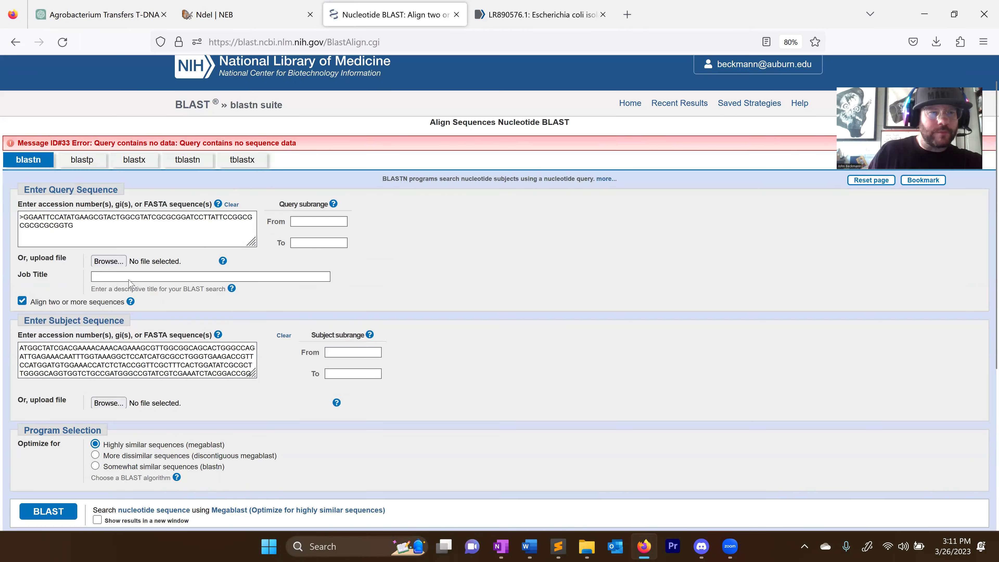
- Delete the query's leading > and rerun the alignment
{"action": "scroll", "coordinate": [34, 328], "scroll_direction": "down", "scroll_amount": 1}
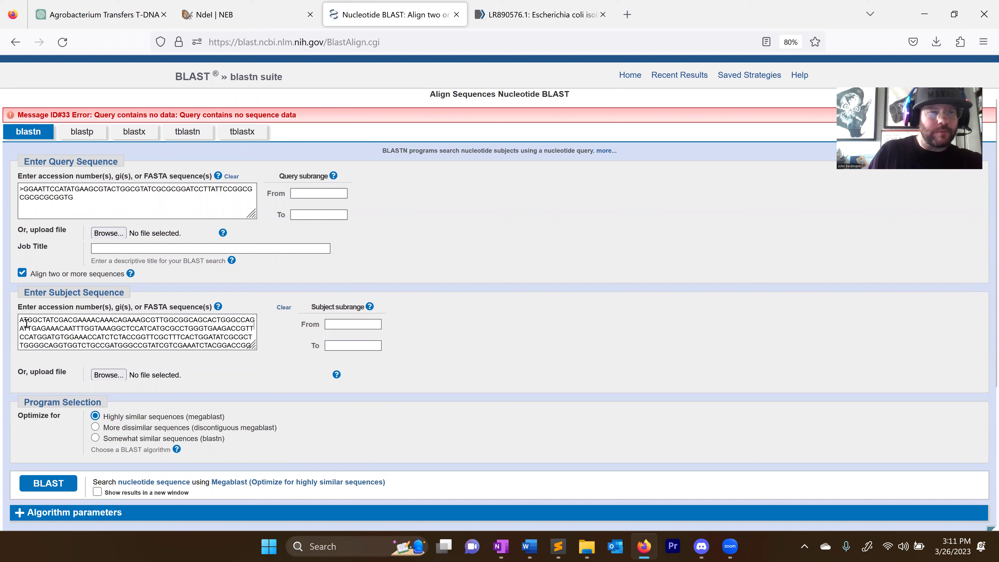
{"action": "left_click", "coordinate": [24, 186]}
{"action": "key", "text": "BackSpace"}
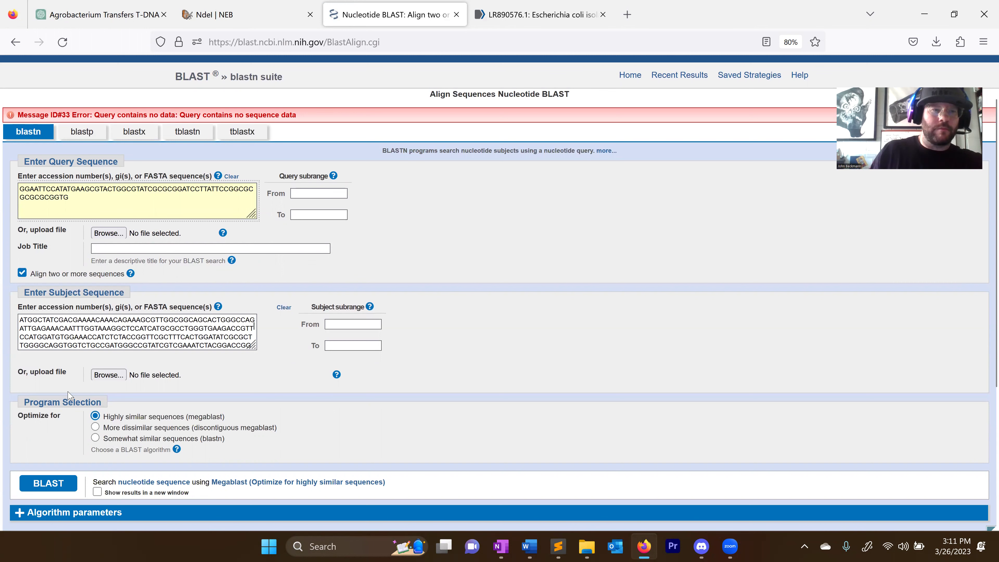
{"action": "left_click", "coordinate": [38, 487]}
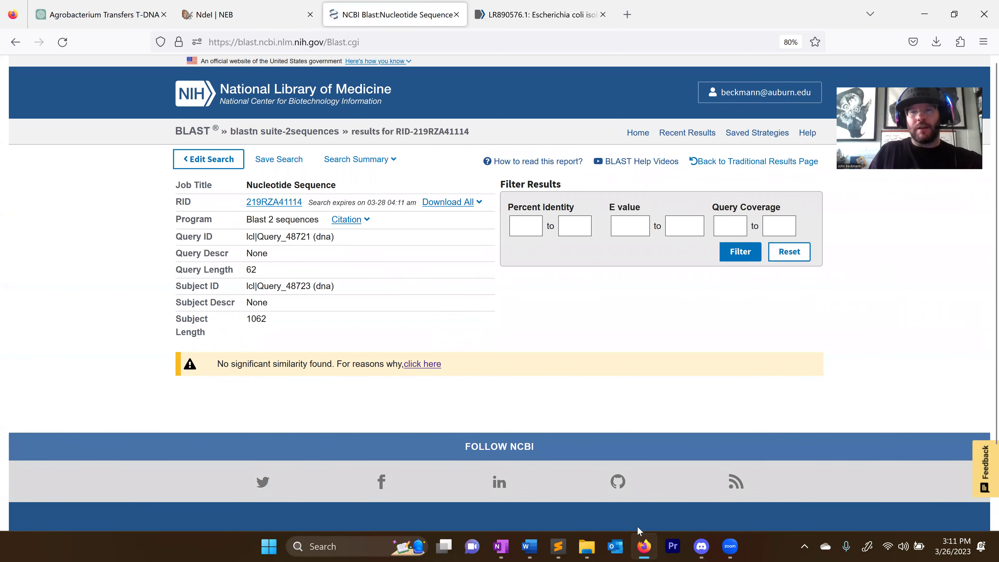
- Select the forward primer's gene-matching sequence in Word, then return to the OneNote checklist
{"action": "left_click", "coordinate": [530, 546]}
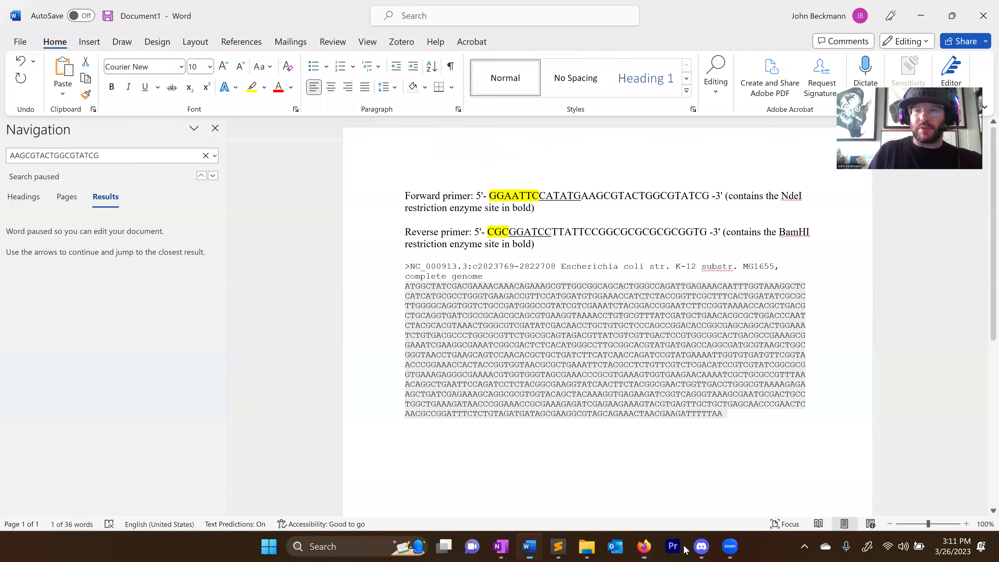
{"action": "left_click", "coordinate": [731, 547]}
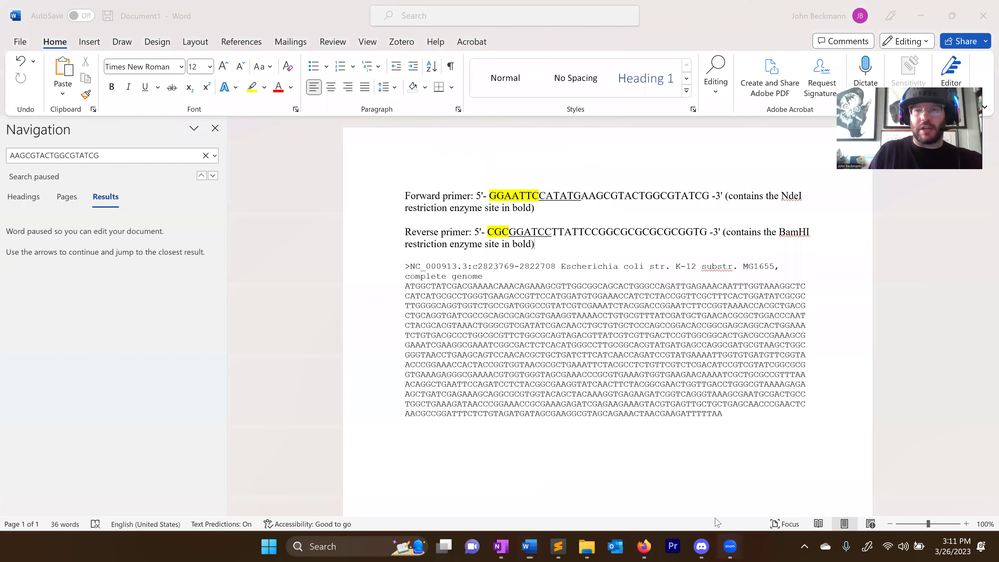
{"action": "left_click", "coordinate": [529, 545]}
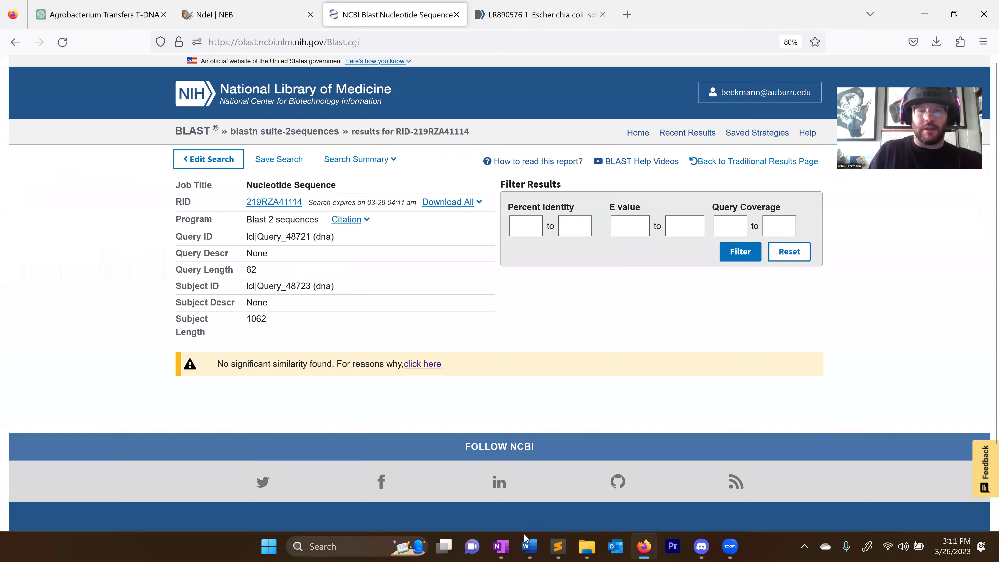
{"action": "left_click", "coordinate": [531, 543]}
{"action": "left_click", "coordinate": [555, 232]}
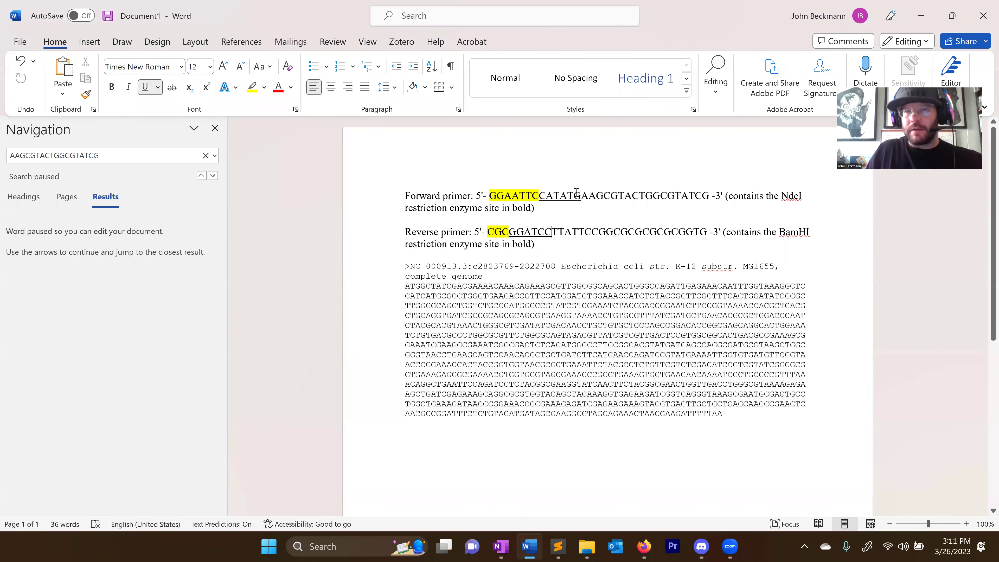
{"action": "left_click_drag", "start_coordinate": [581, 196], "coordinate": [708, 196]}
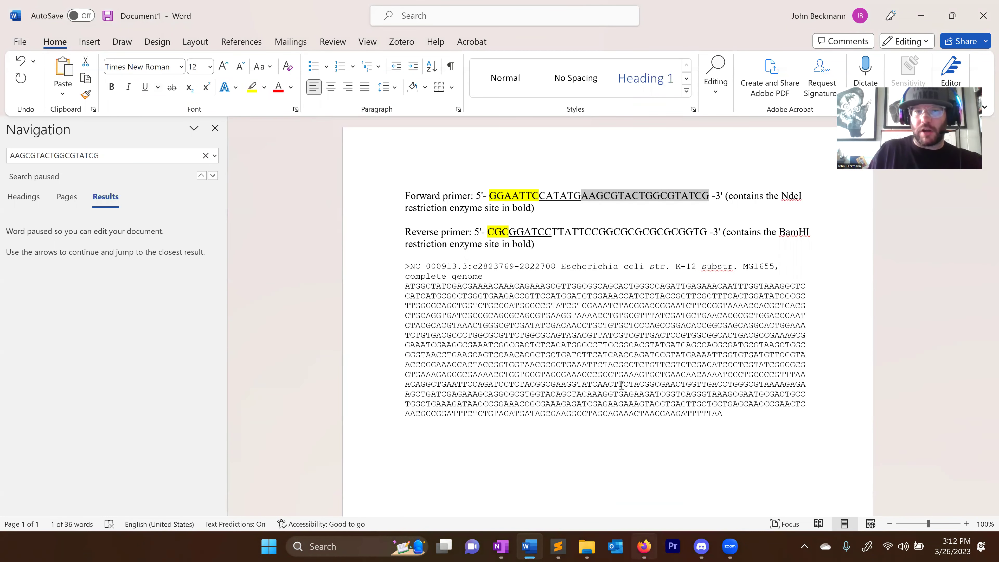
{"action": "mouse_move", "coordinate": [531, 549]}
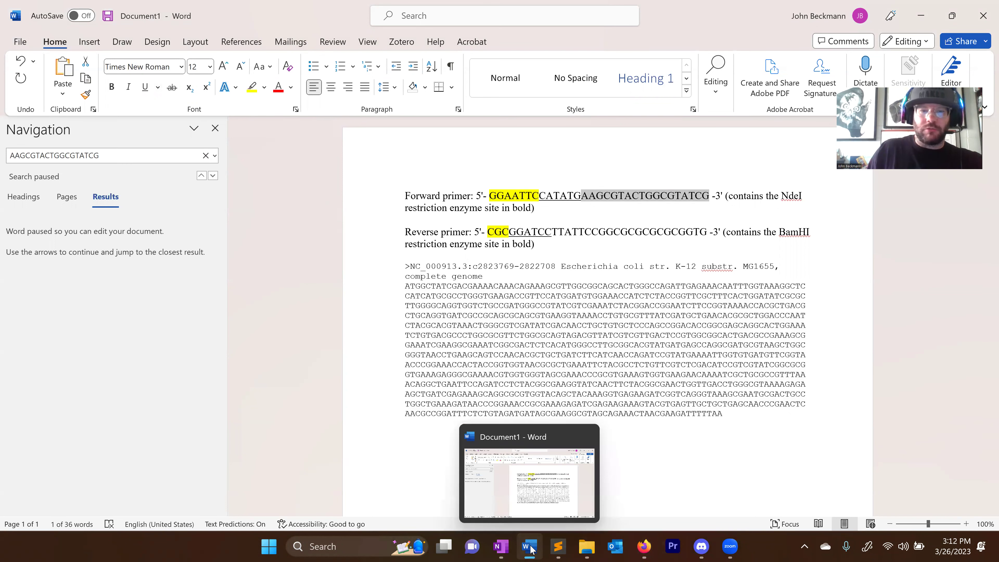
{"action": "left_click", "coordinate": [501, 547]}
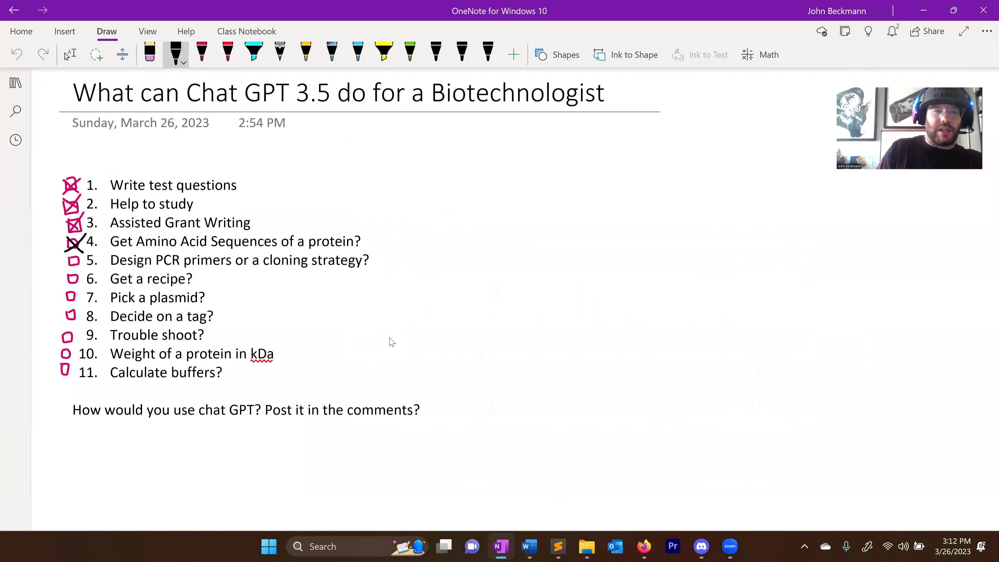
- Mark item 5 with a dash and question mark, then bring back the BLAST results
{"action": "left_click_drag", "start_coordinate": [385, 262], "coordinate": [422, 261]}
{"action": "left_click", "coordinate": [430, 270]}
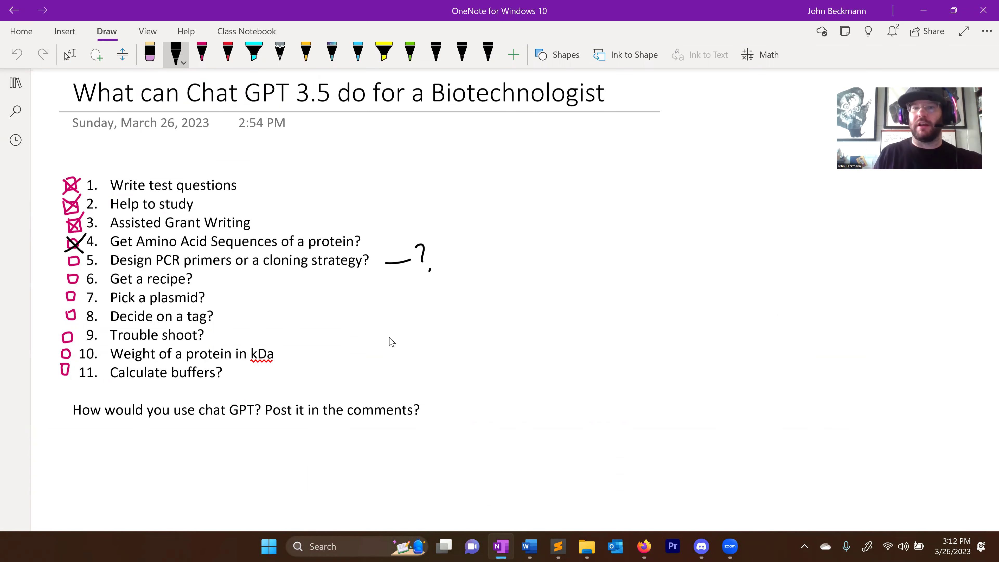
{"action": "left_click", "coordinate": [644, 546]}
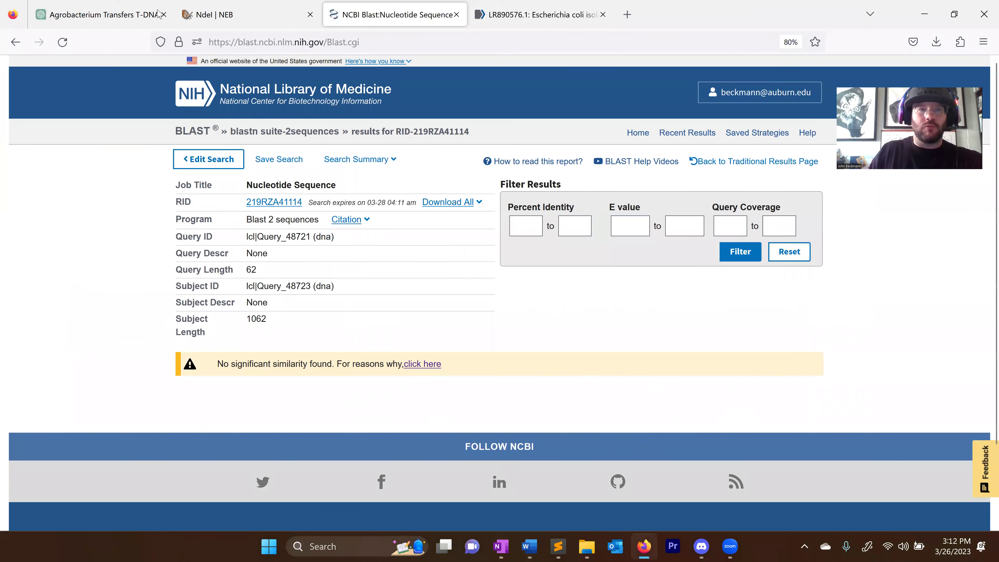
- Select the forward primer's AAGCGTACTGGCGTATCG stretch in Word, then return to OneNote
{"action": "left_click", "coordinate": [168, 19]}
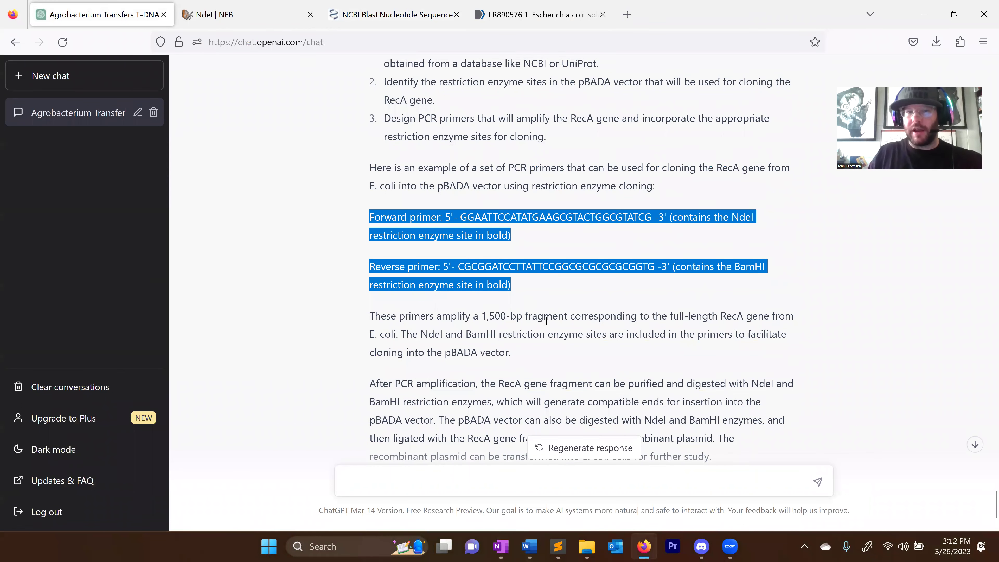
{"action": "mouse_move", "coordinate": [534, 549]}
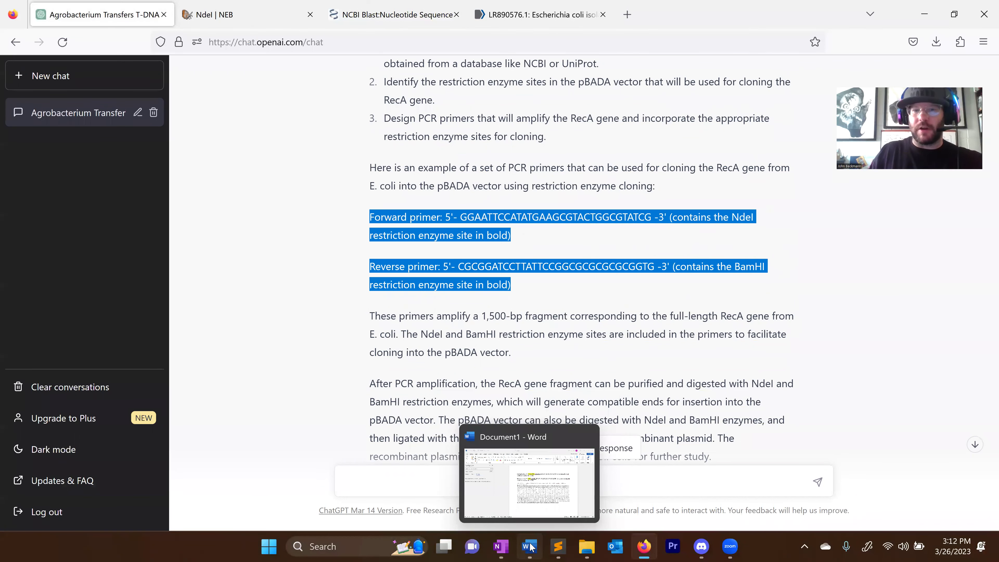
{"action": "left_click", "coordinate": [530, 547]}
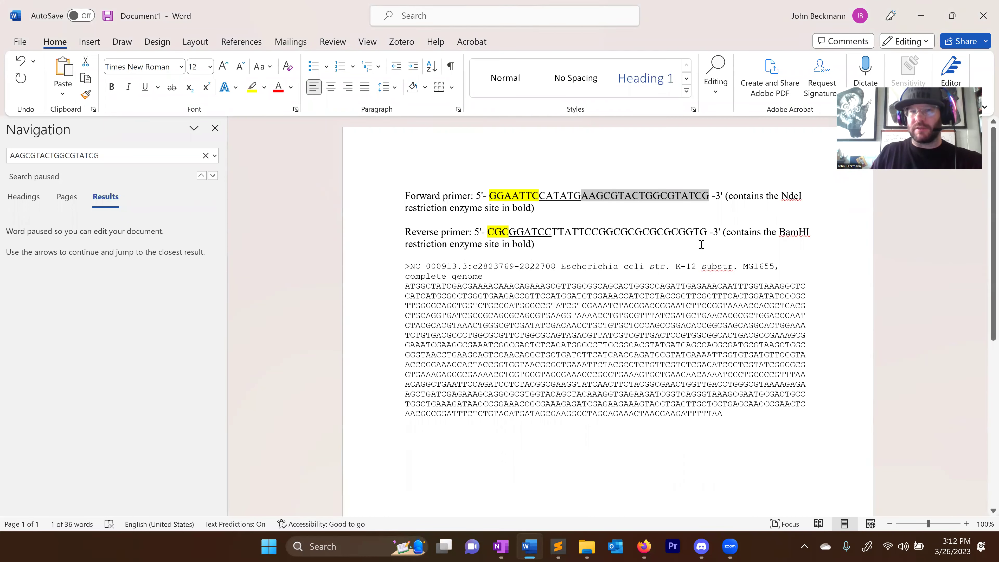
{"action": "left_click", "coordinate": [649, 356]}
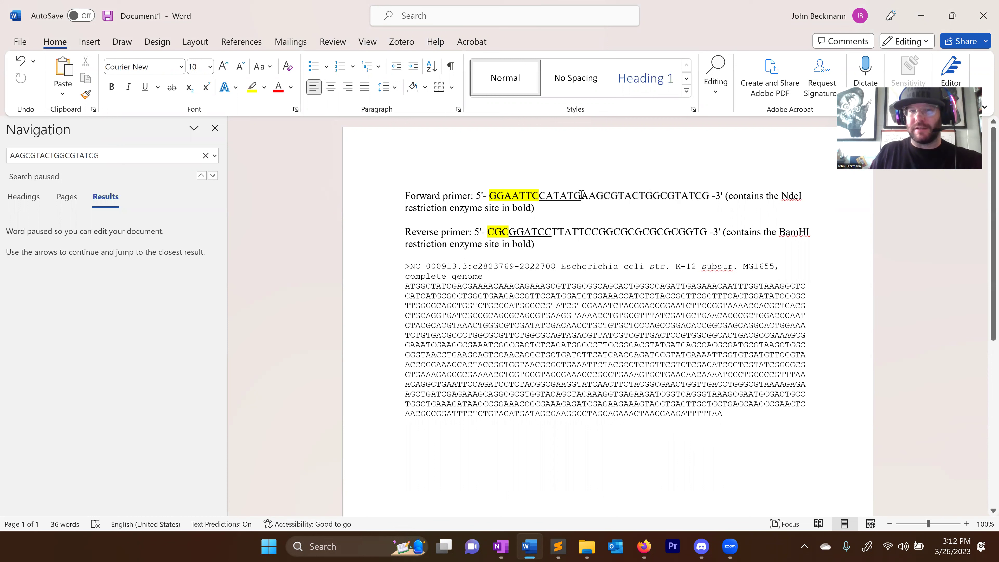
{"action": "left_click_drag", "start_coordinate": [581, 195], "coordinate": [710, 195]}
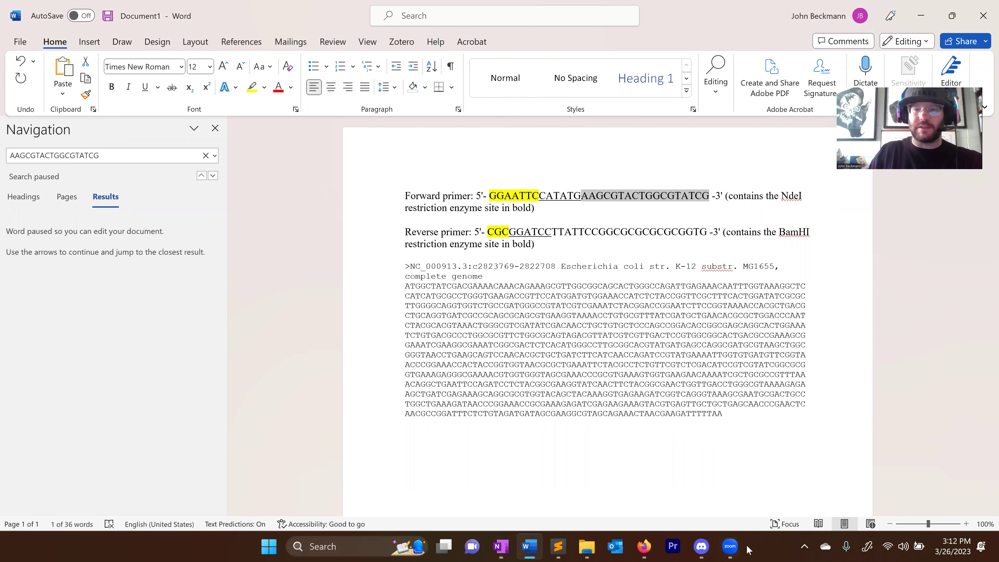
{"action": "left_click", "coordinate": [730, 548]}
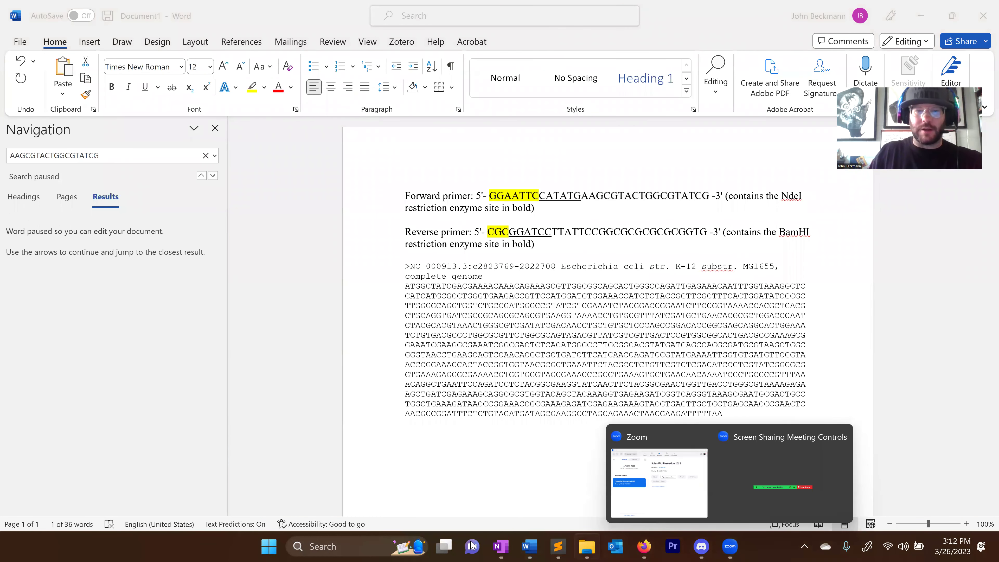
{"action": "left_click", "coordinate": [501, 547]}
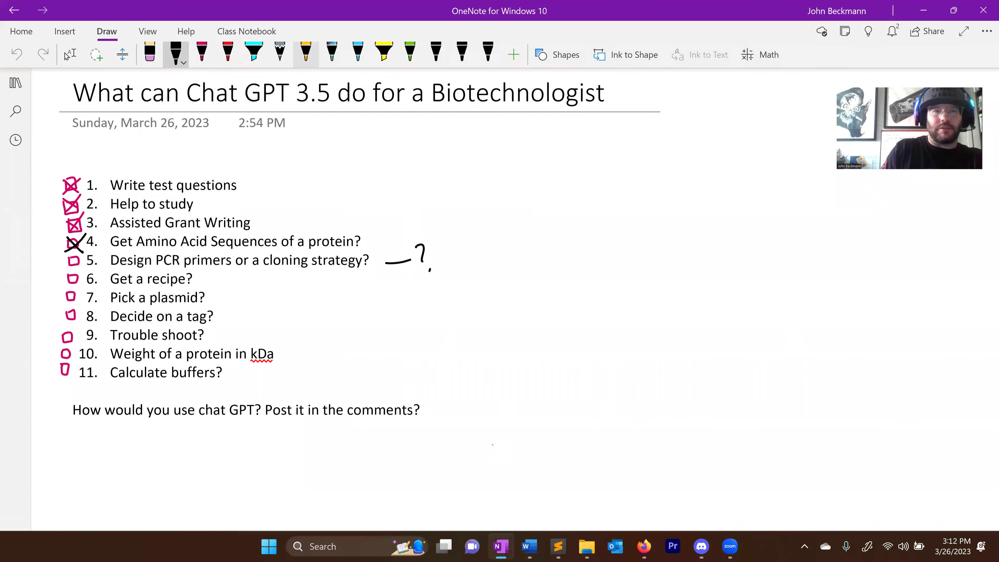
- Highlight item 5 in yellow and handwrite 'NO → kDa' beside it in black ink
{"action": "left_click", "coordinate": [384, 53]}
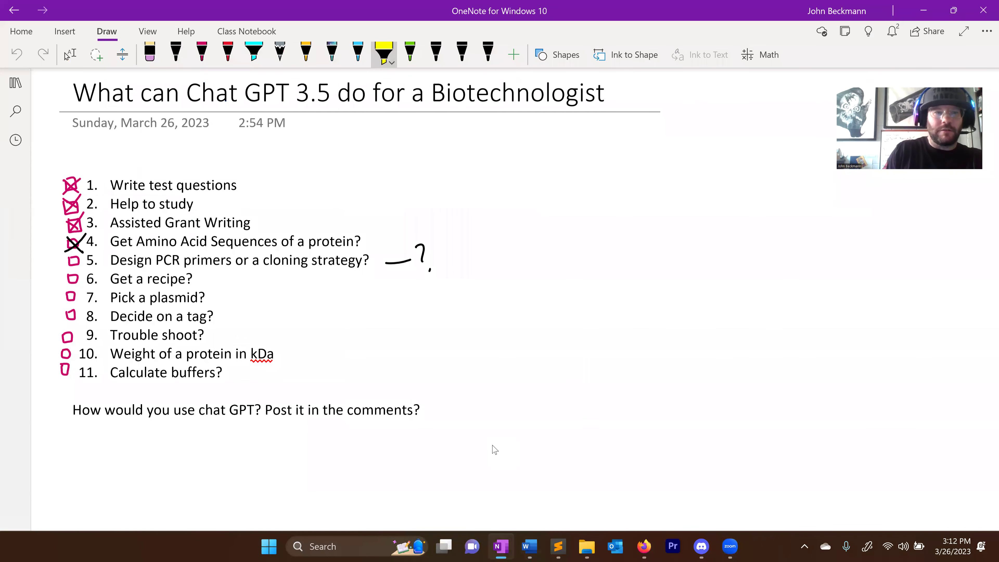
{"action": "left_click_drag", "start_coordinate": [73, 258], "coordinate": [374, 267]}
{"action": "left_click", "coordinate": [175, 53]}
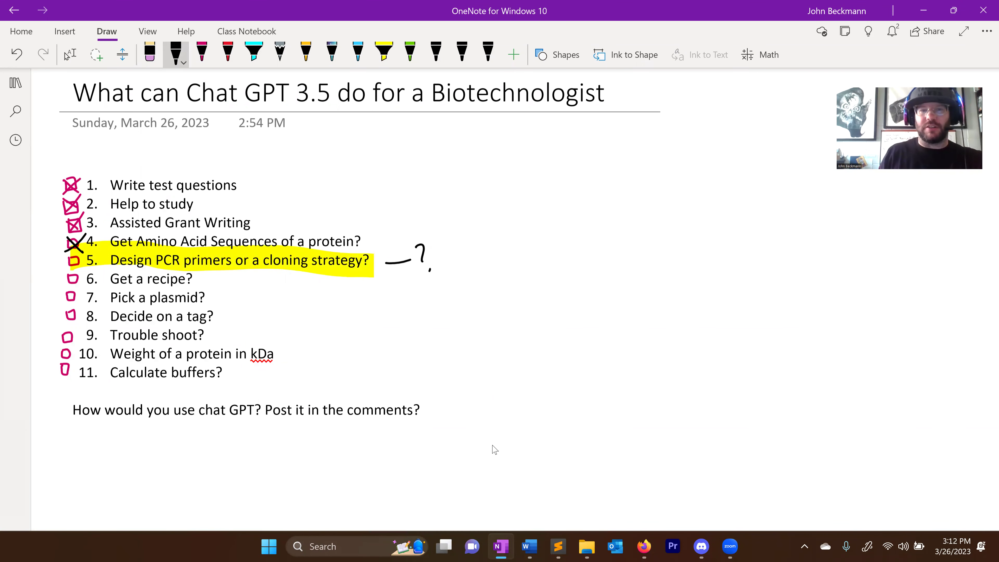
{"action": "left_click_drag", "start_coordinate": [457, 265], "coordinate": [474, 241]}
{"action": "mouse_move", "coordinate": [483, 244]}
{"action": "left_mouse_down"}
{"action": "mouse_move", "coordinate": [478, 260]}
{"action": "mouse_move", "coordinate": [486, 246]}
{"action": "left_mouse_up"}
{"action": "left_click_drag", "start_coordinate": [508, 254], "coordinate": [530, 255]}
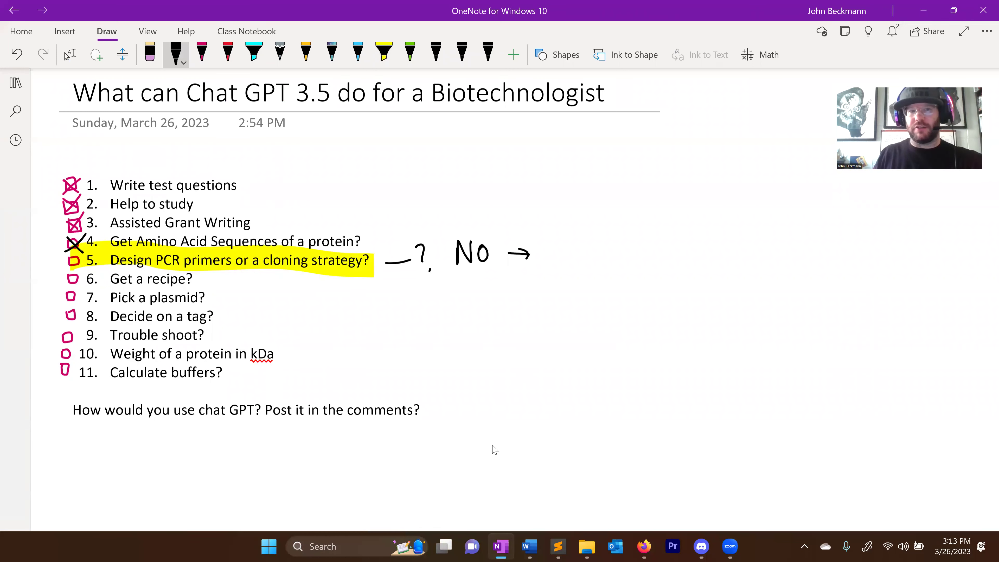
{"action": "left_click_drag", "start_coordinate": [564, 241], "coordinate": [563, 260]}
{"action": "mouse_move", "coordinate": [579, 239]}
{"action": "left_mouse_down"}
{"action": "mouse_move", "coordinate": [582, 256]}
{"action": "mouse_move", "coordinate": [599, 240]}
{"action": "mouse_move", "coordinate": [613, 244]}
{"action": "left_mouse_up"}
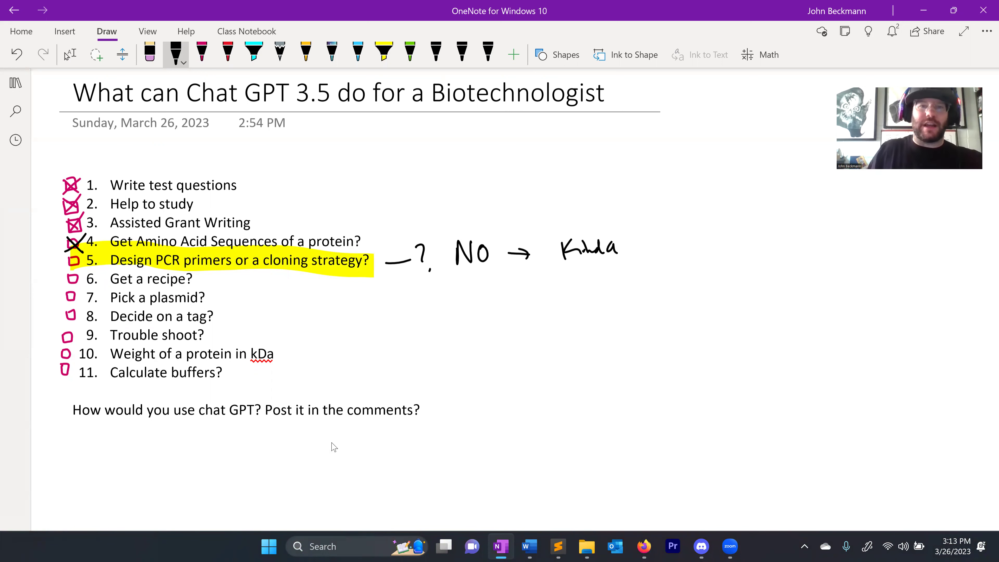
{"action": "scroll", "coordinate": [205, 281], "scroll_direction": "down", "scroll_amount": 3}
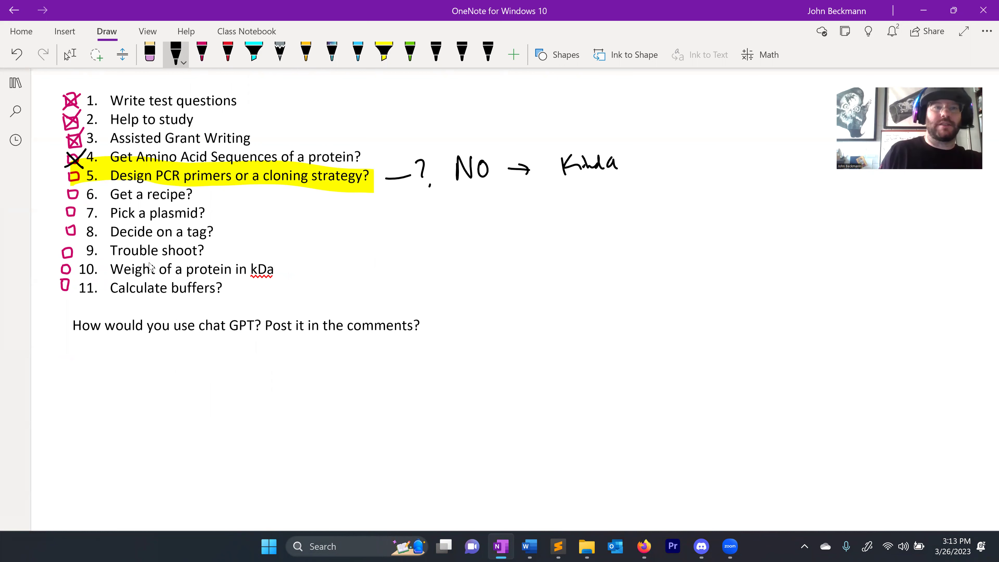
- Ask ChatGPT for the Luria broth recipe and the PDA fungal plate media recipe
{"action": "left_click", "coordinate": [646, 547]}
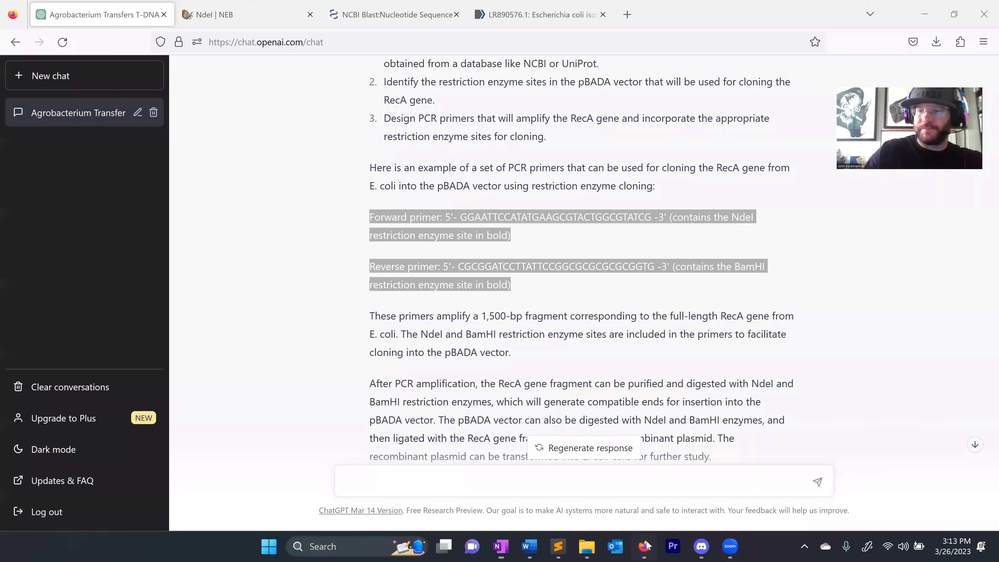
{"action": "left_click", "coordinate": [564, 481]}
{"action": "type", "text": "Can "}
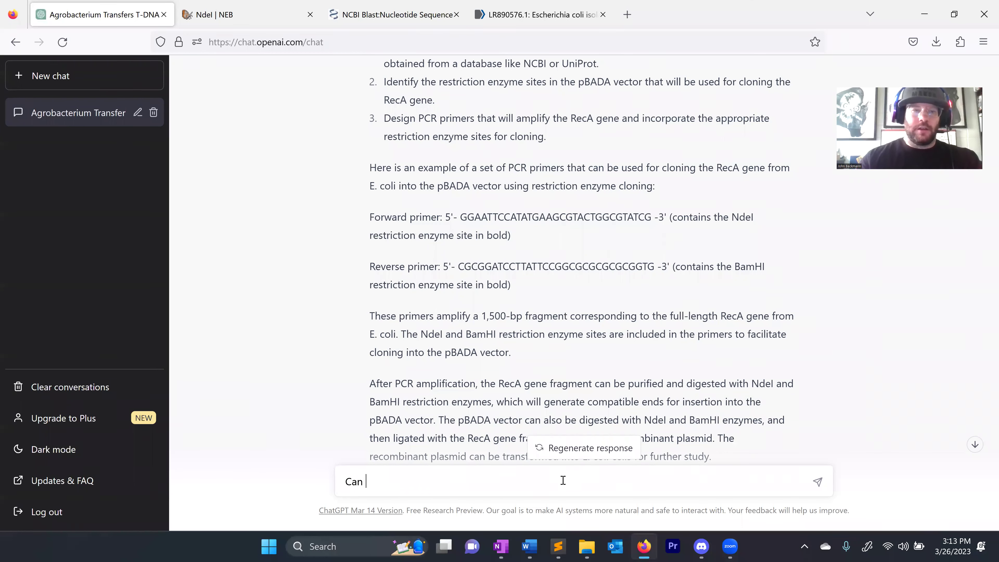
{"action": "type", "text": "you give me the"}
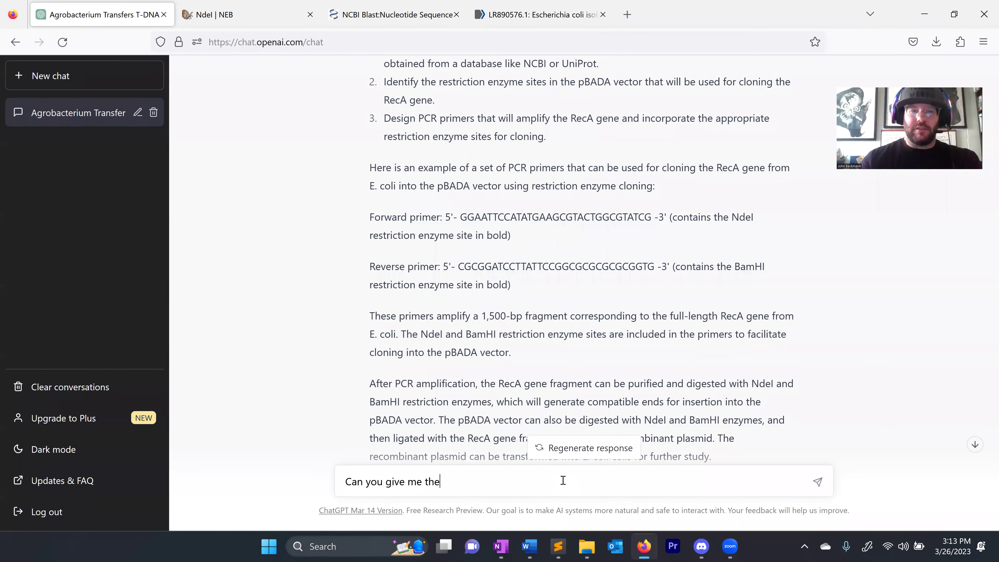
{"action": "type", "text": " recipe for L"}
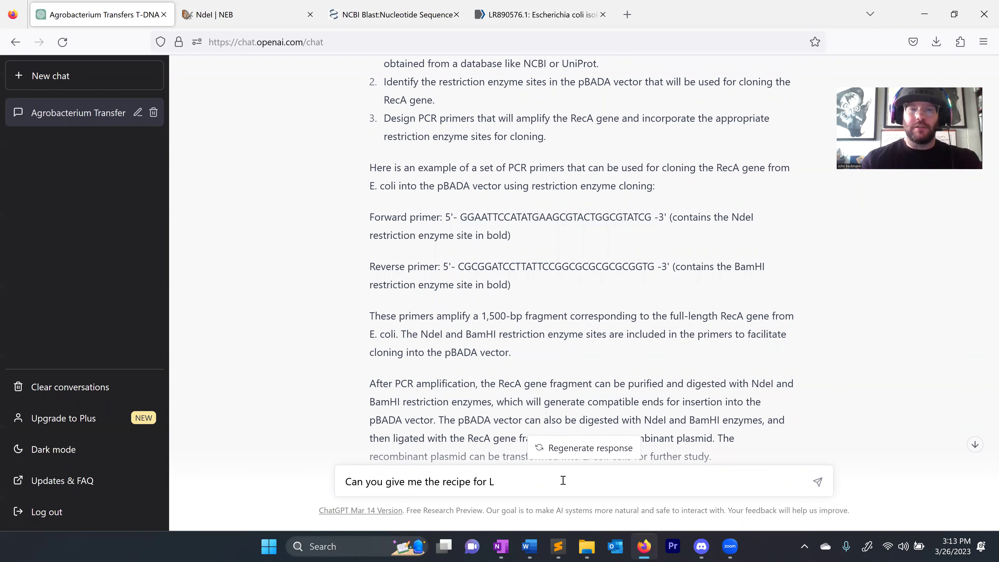
{"action": "type", "text": "uria b"}
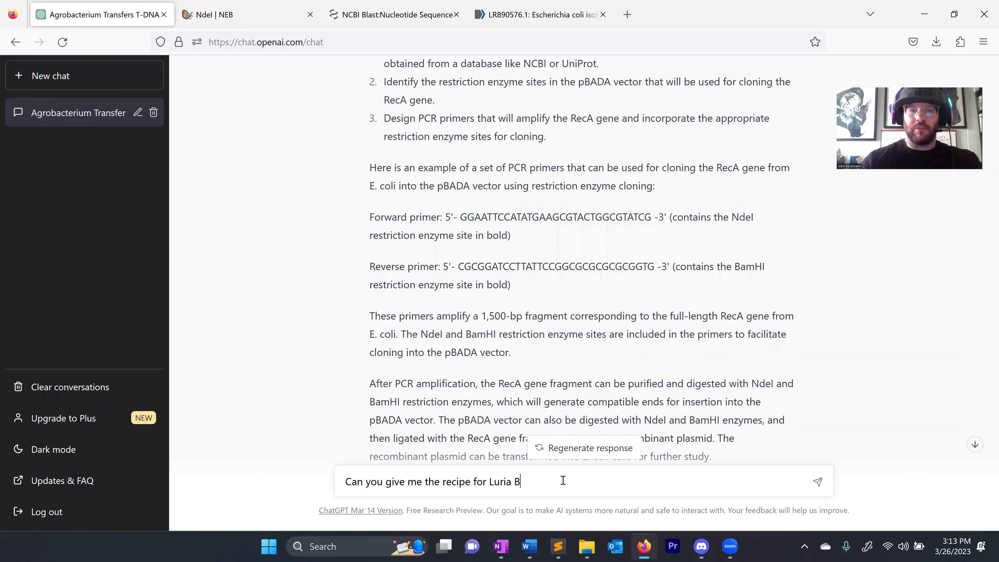
{"action": "type", "text": "roth"}
{"action": "key", "text": "Return"}
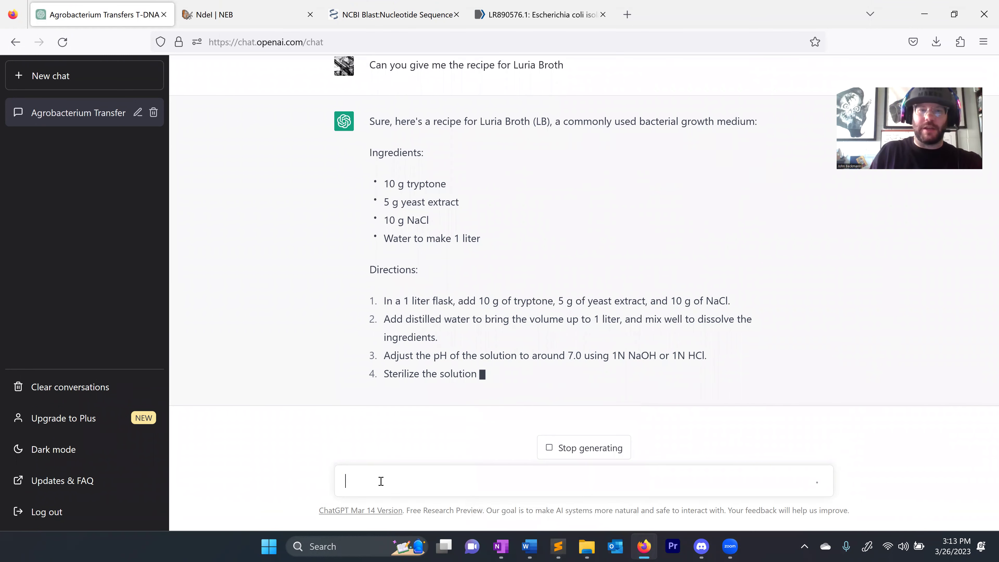
{"action": "type", "text": "Can "}
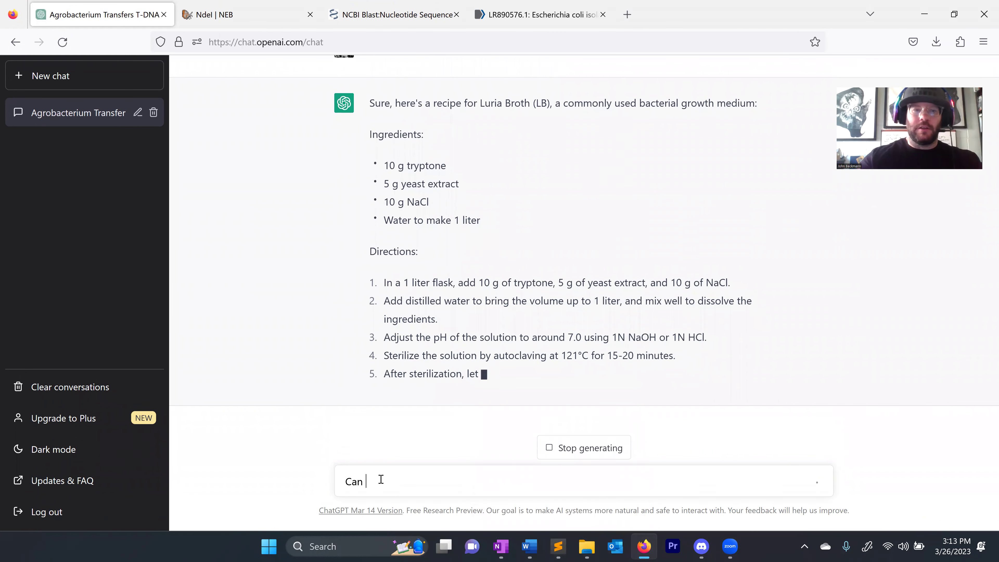
{"action": "type", "text": "you give me the re"}
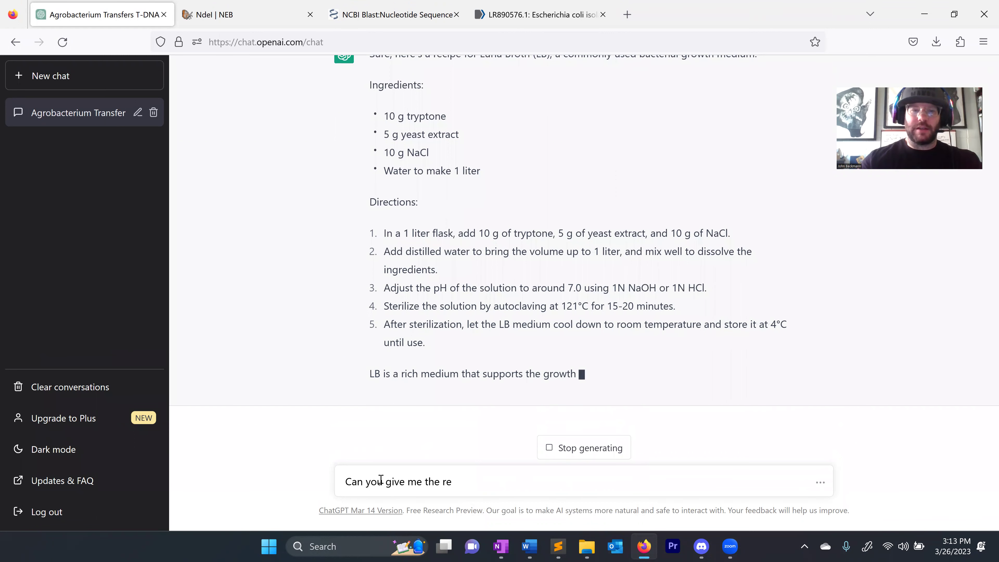
{"action": "type", "text": "cipe for PDA"}
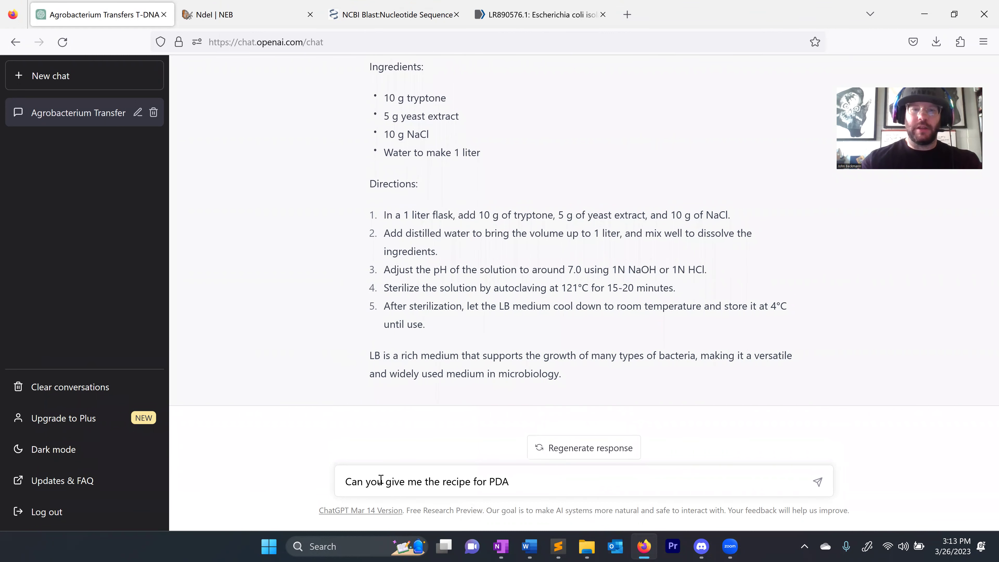
{"action": "type", "text": " fungal plate "}
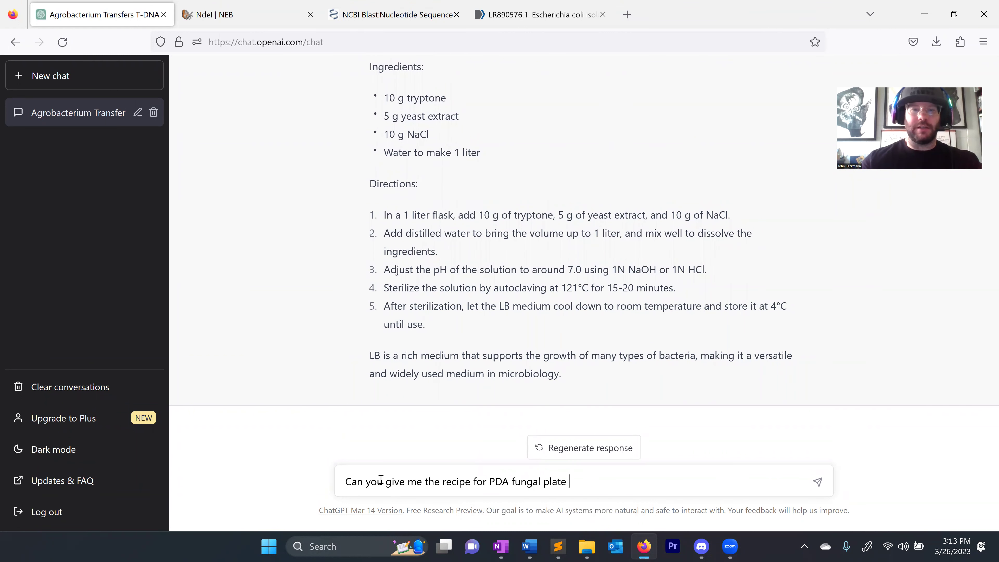
{"action": "type", "text": "media"}
{"action": "key", "text": "Return"}
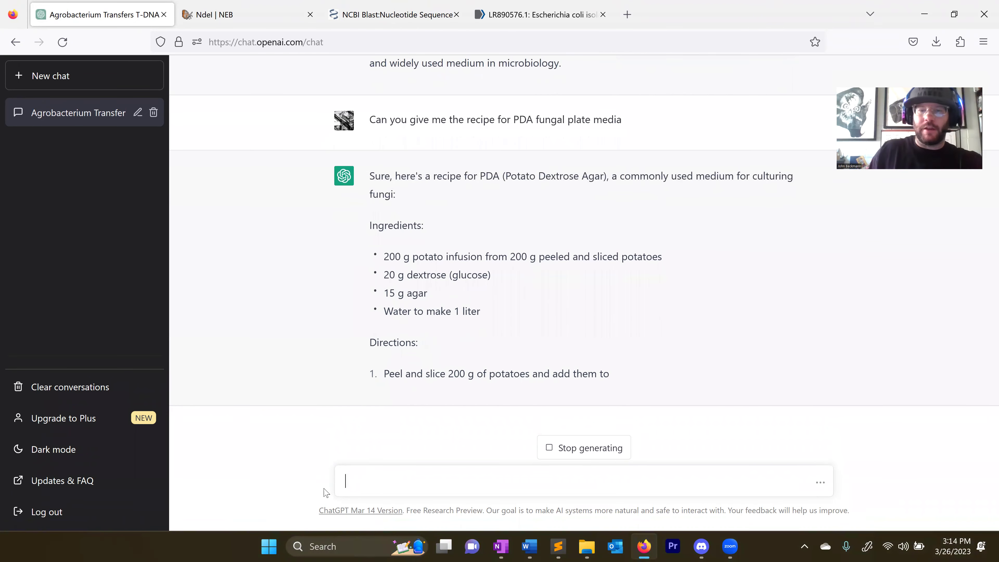
- Draw a black X over the checkbox of item 6, 'Get a recipe?'
{"action": "left_click", "coordinate": [505, 545]}
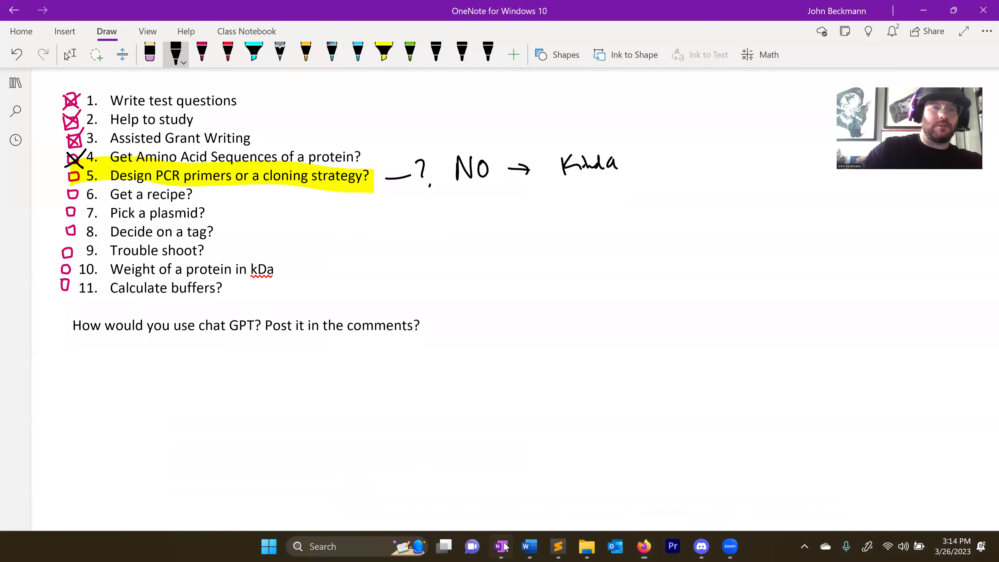
{"action": "left_click_drag", "start_coordinate": [67, 187], "coordinate": [81, 199]}
{"action": "left_click_drag", "start_coordinate": [62, 200], "coordinate": [82, 184]}
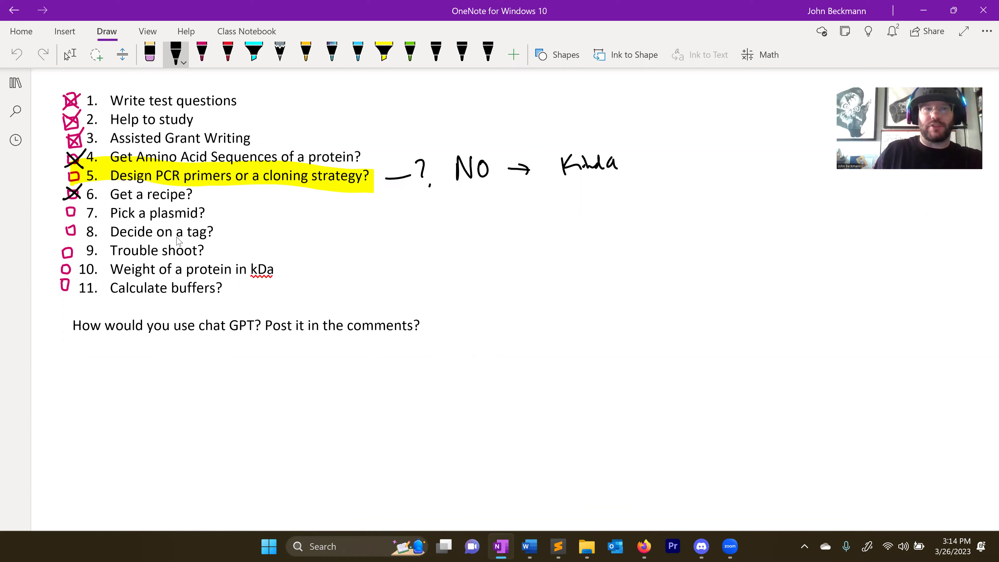
- Ask ChatGPT which plasmid to use for expressing Phusion polymerase in E. coli
{"action": "left_click", "coordinate": [648, 548]}
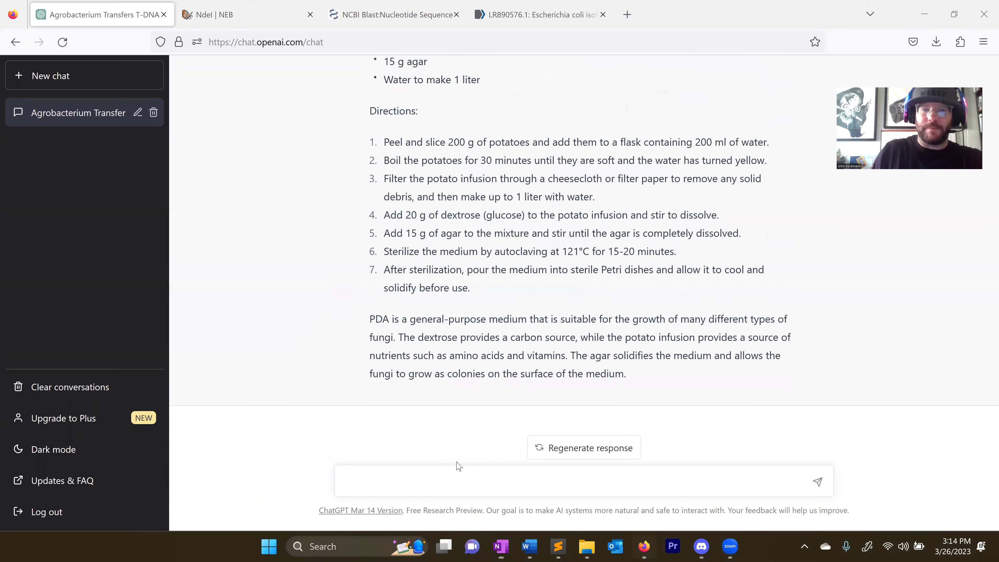
{"action": "left_click", "coordinate": [440, 486]}
{"action": "type", "text": "I want to"}
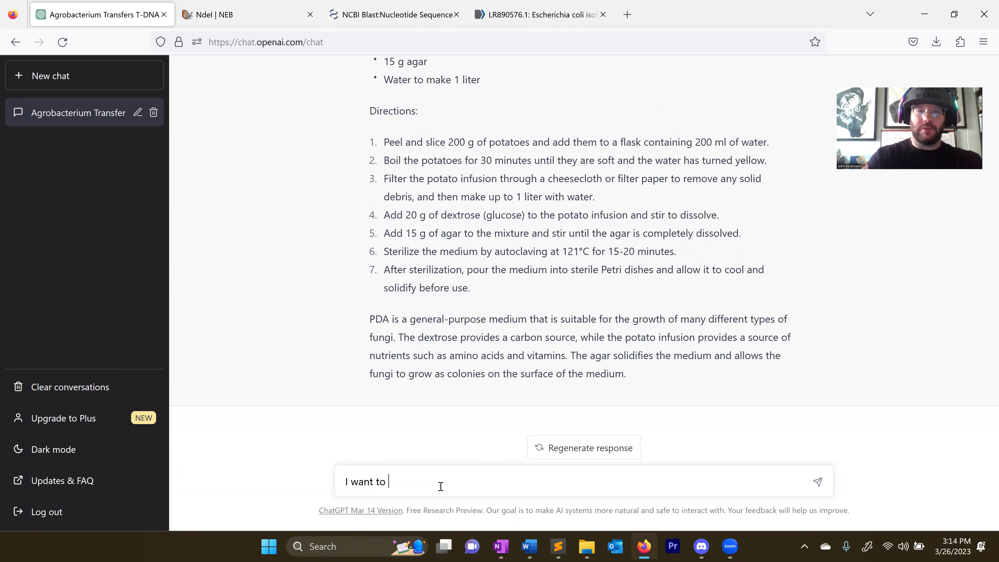
{"action": "type", "text": " express"}
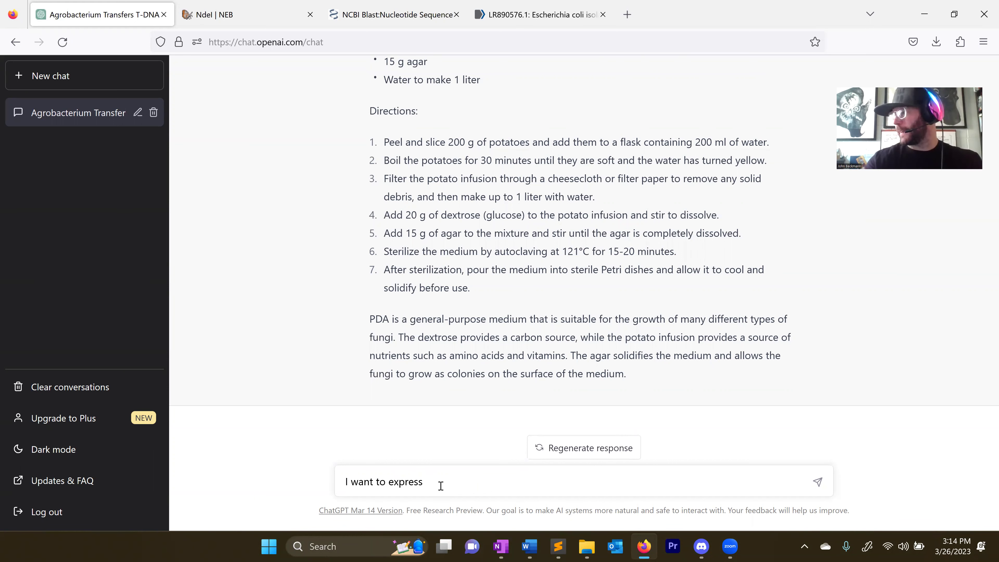
{"action": "type", "text": "phusion p"}
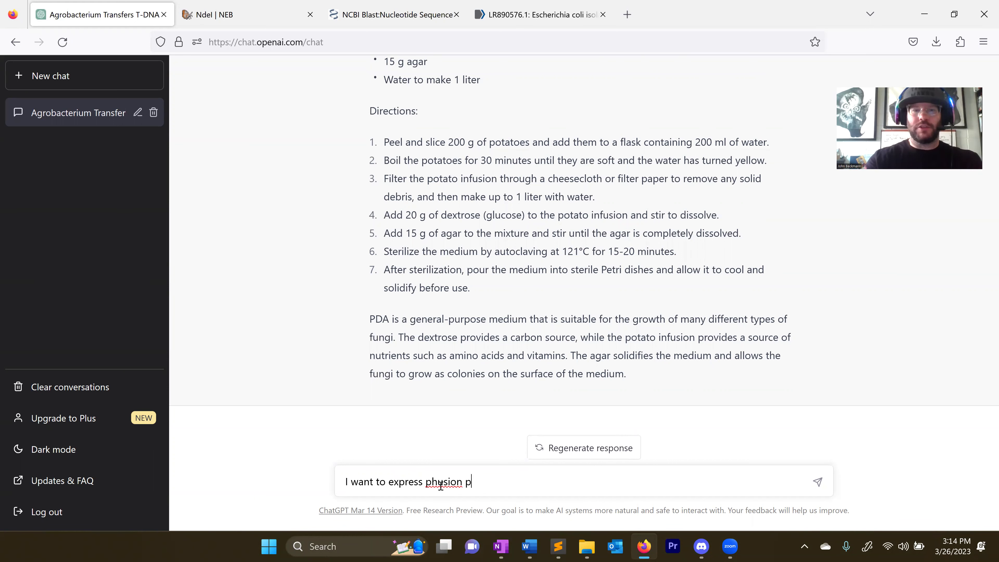
{"action": "type", "text": "olymerase in a"}
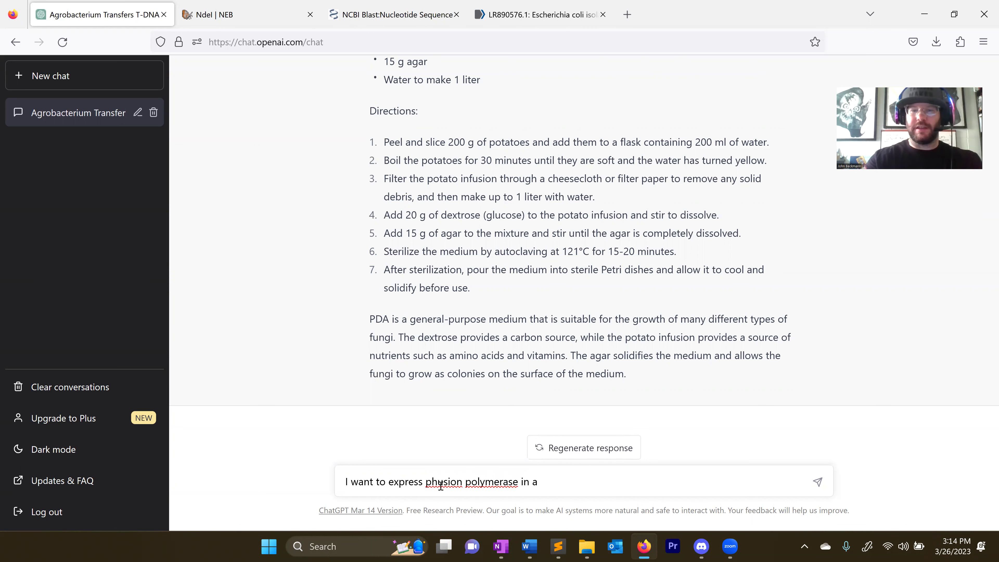
{"action": "type", "text": "n e.coli"}
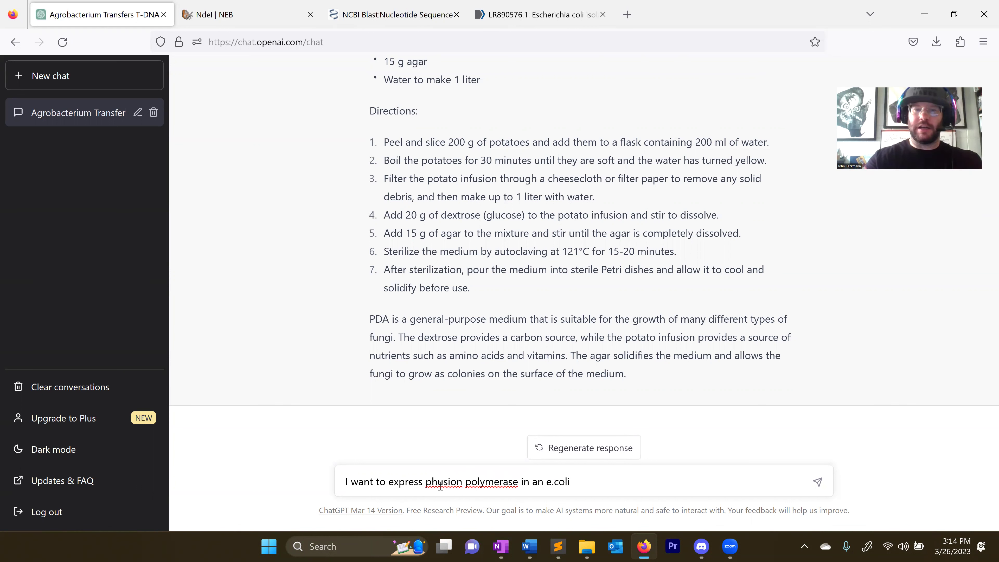
{"action": "type", "text": " recombinant protein "}
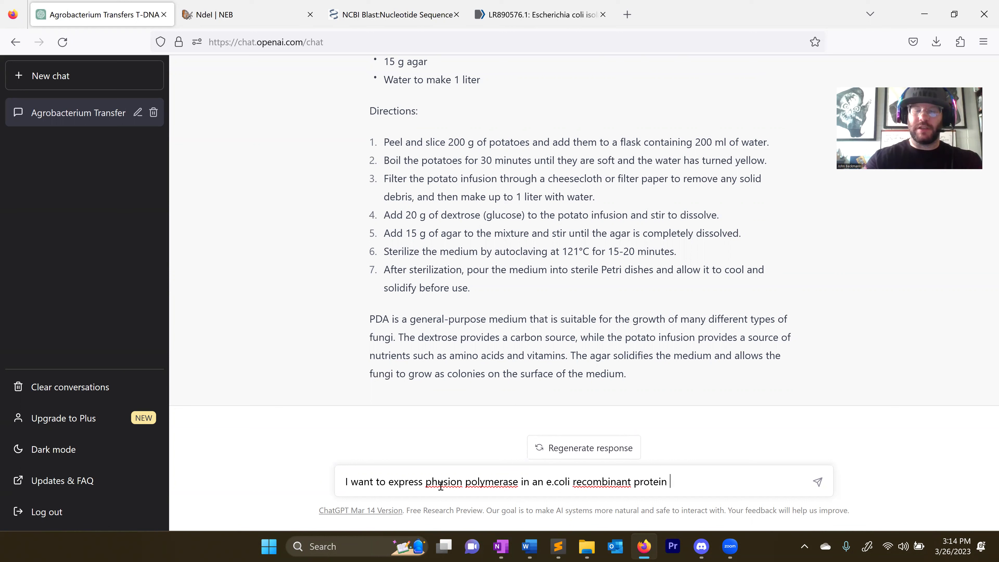
{"action": "type", "text": "expression vector. "}
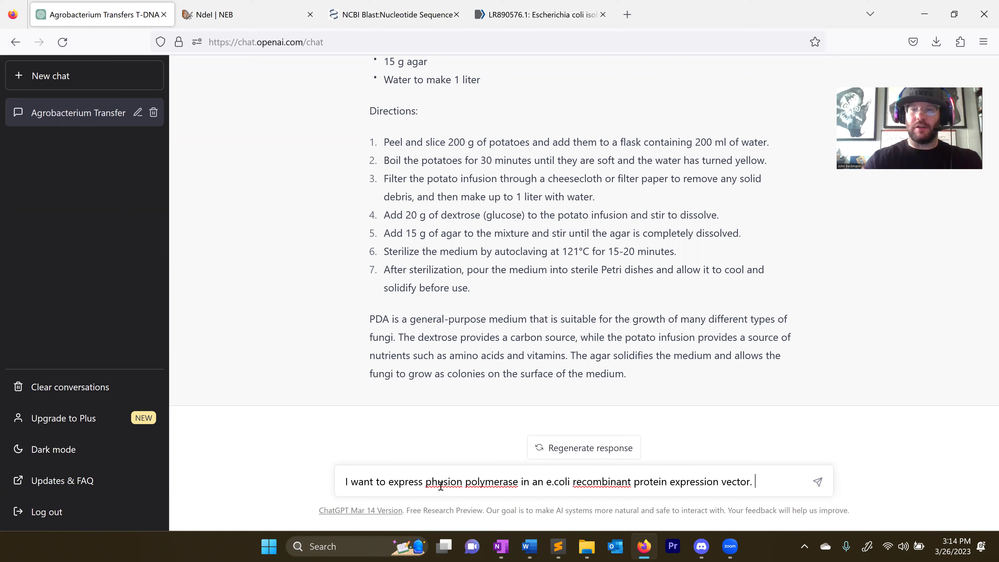
{"action": "type", "text": "Which plasmid s"}
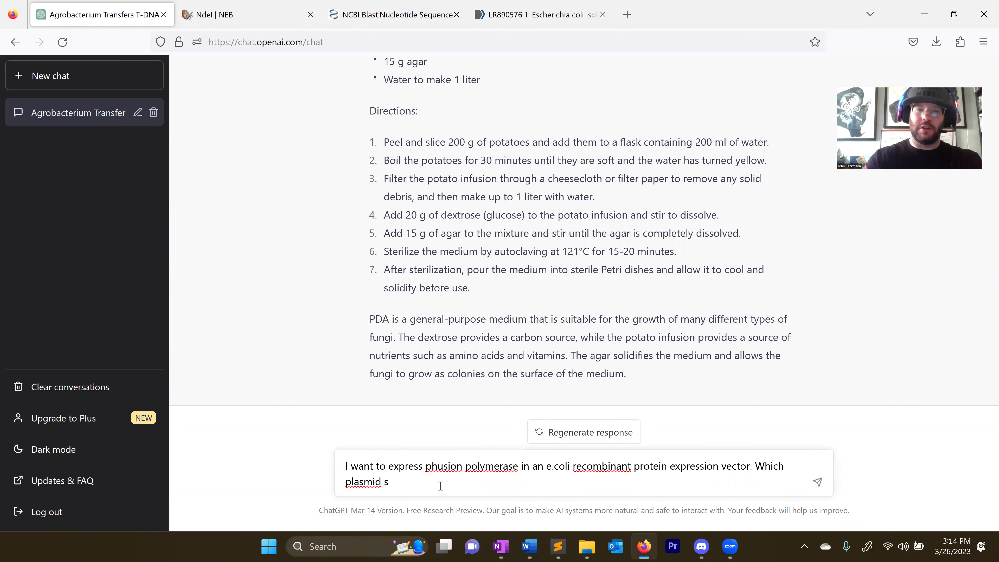
{"action": "type", "text": "hould I choose?"}
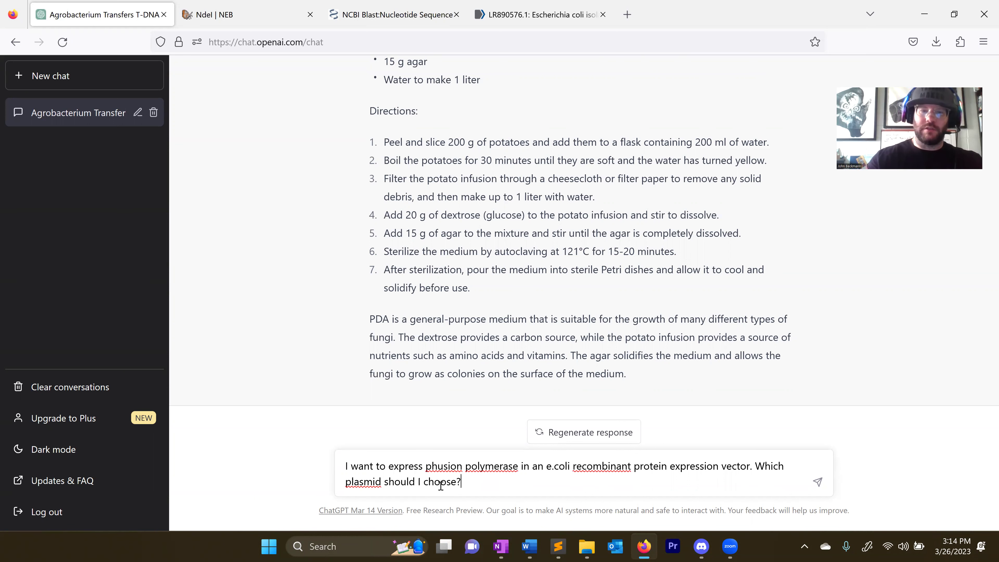
{"action": "key", "text": "Return"}
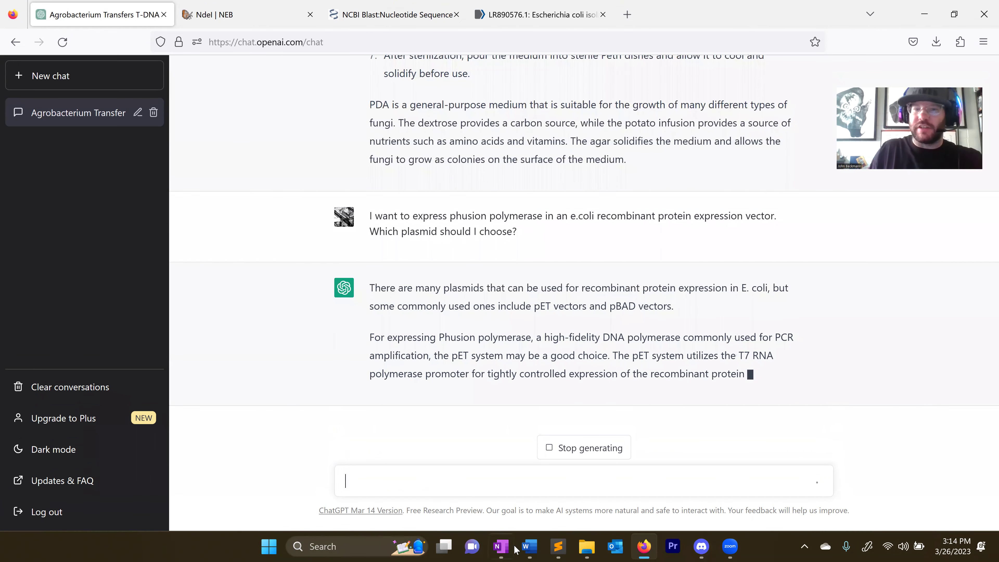
- Ink an X over item 7, 'Pick a plasmid?', and write 'yes' beside it
{"action": "left_click", "coordinate": [501, 548]}
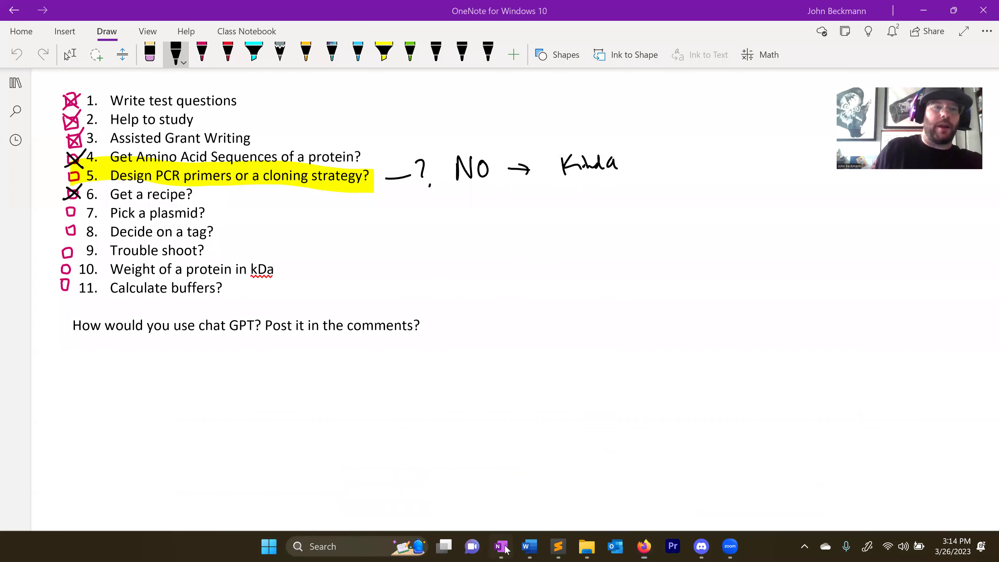
{"action": "left_click_drag", "start_coordinate": [79, 208], "coordinate": [62, 222]}
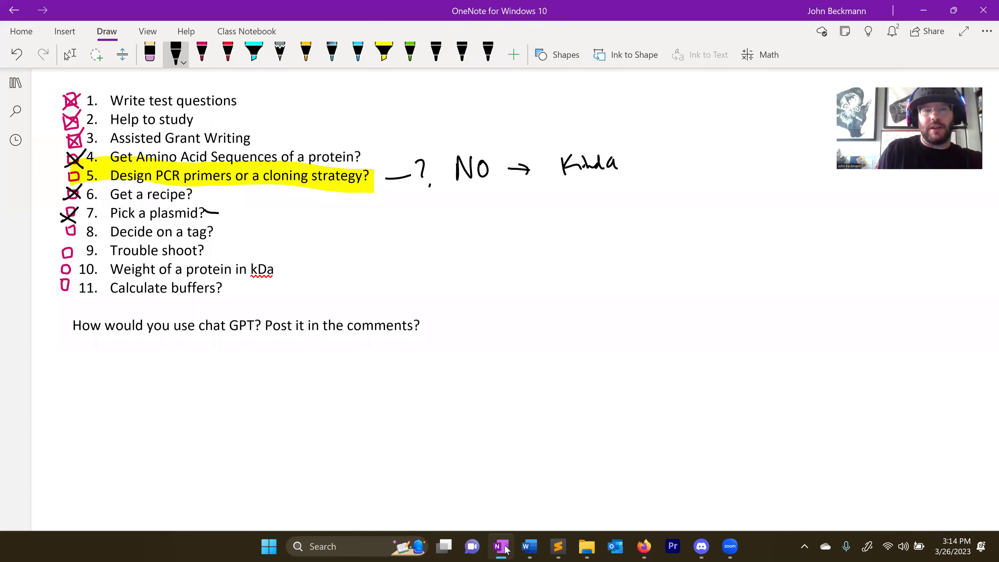
{"action": "left_click_drag", "start_coordinate": [239, 205], "coordinate": [237, 222]}
{"action": "left_click_drag", "start_coordinate": [241, 212], "coordinate": [248, 217]}
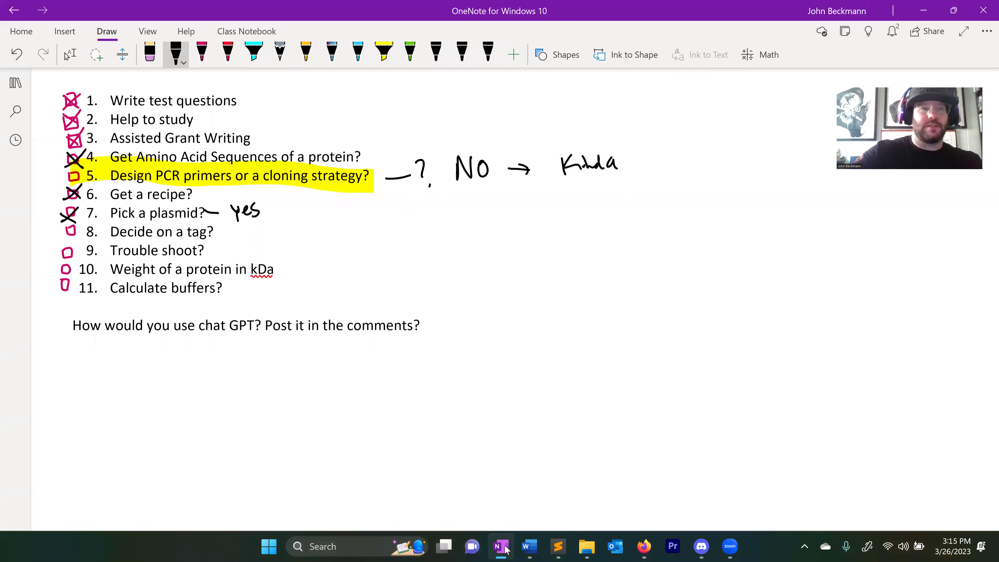
{"action": "left_click", "coordinate": [644, 547]}
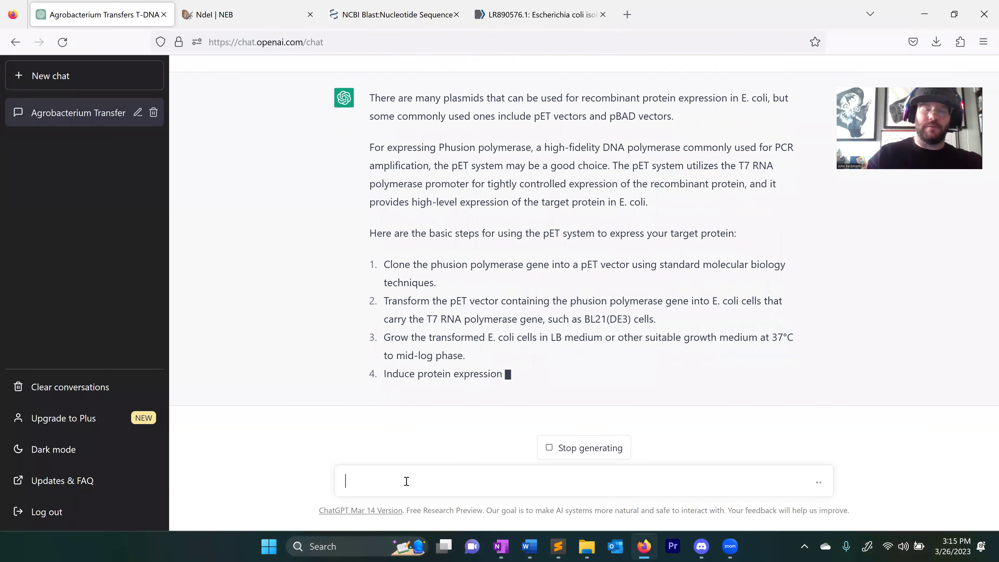
- Ask ChatGPT which epitope tag best shows a transgenic protein's localization by immunofluorescence in Drosophila
{"action": "type", "text": "What Tag"}
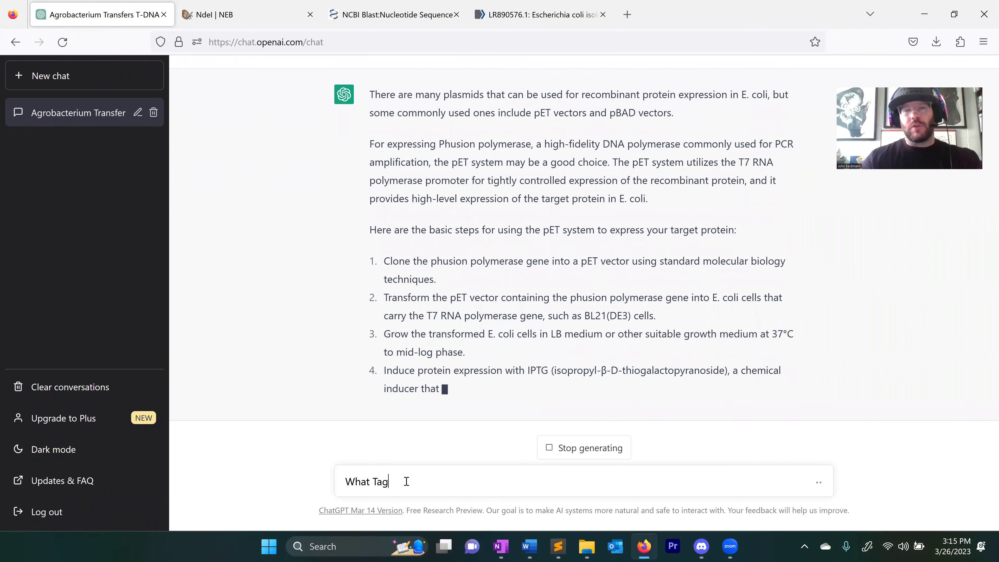
{"action": "type", "text": " sho"}
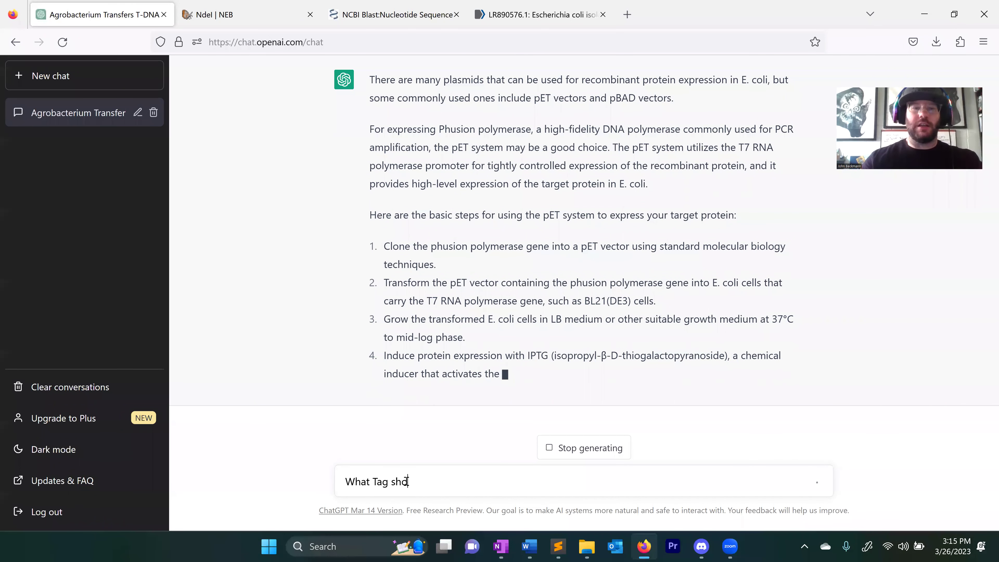
{"action": "type", "text": "uld I insert to"}
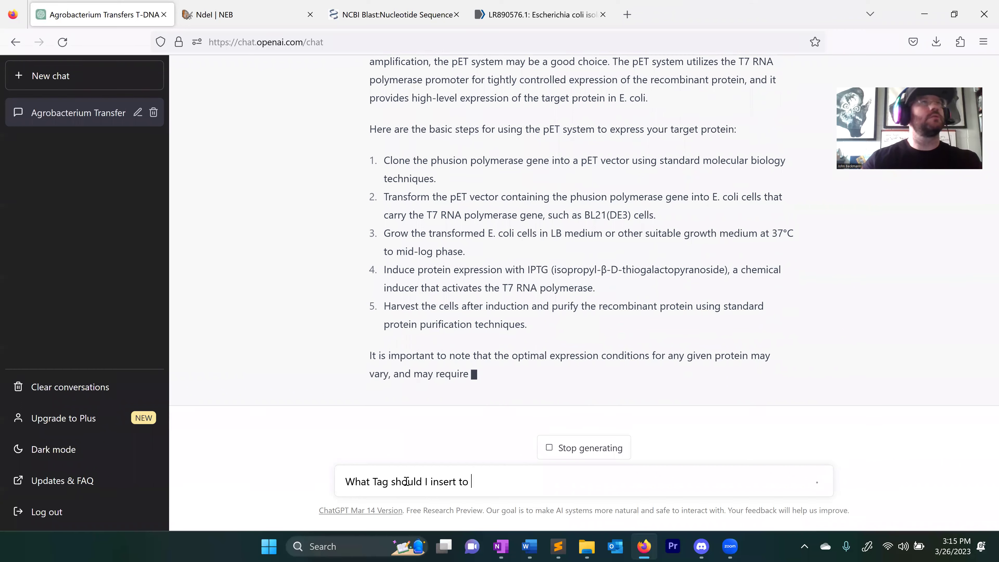
{"action": "type", "text": " be able to "}
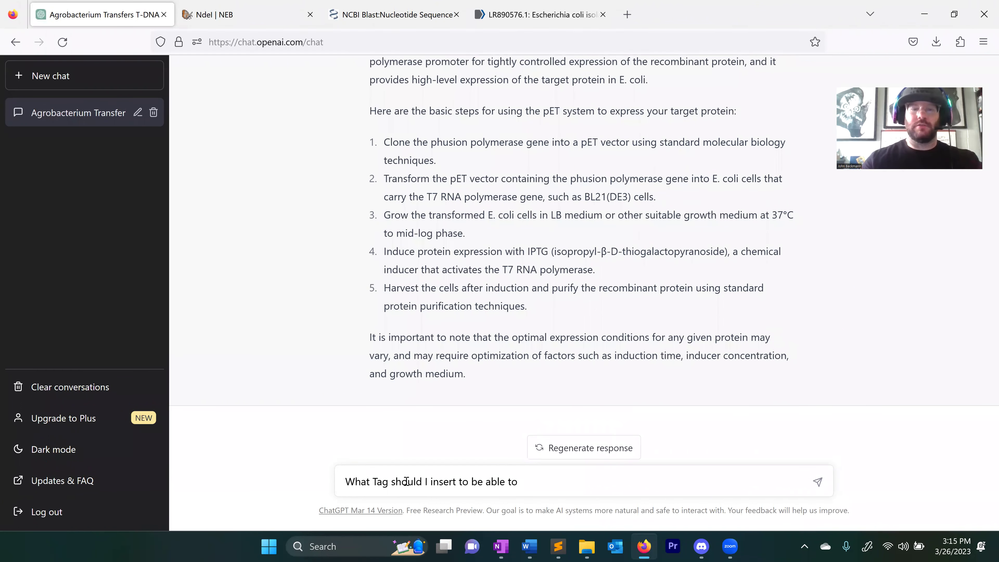
{"action": "type", "text": "visualize"}
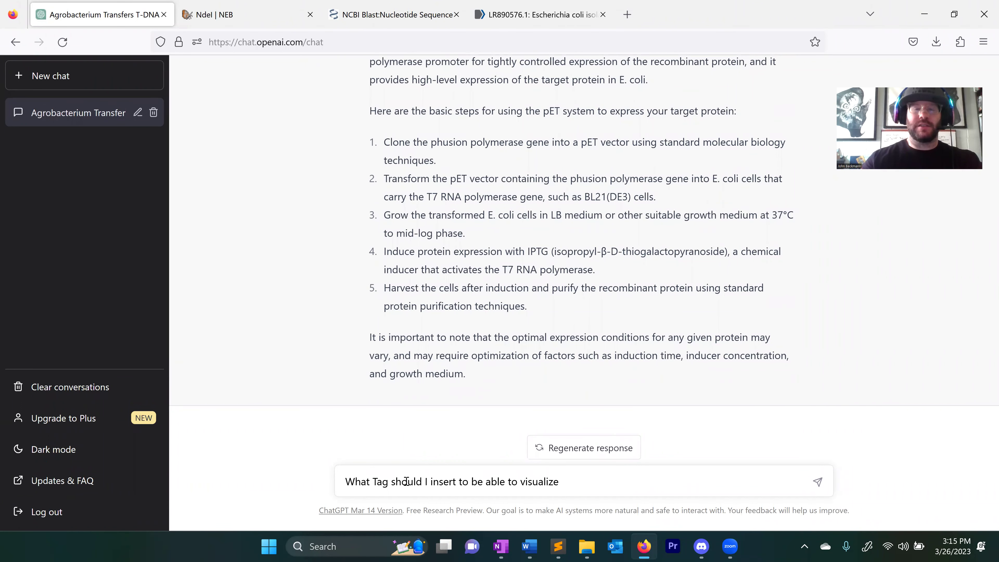
{"action": "type", "text": " protein loca"}
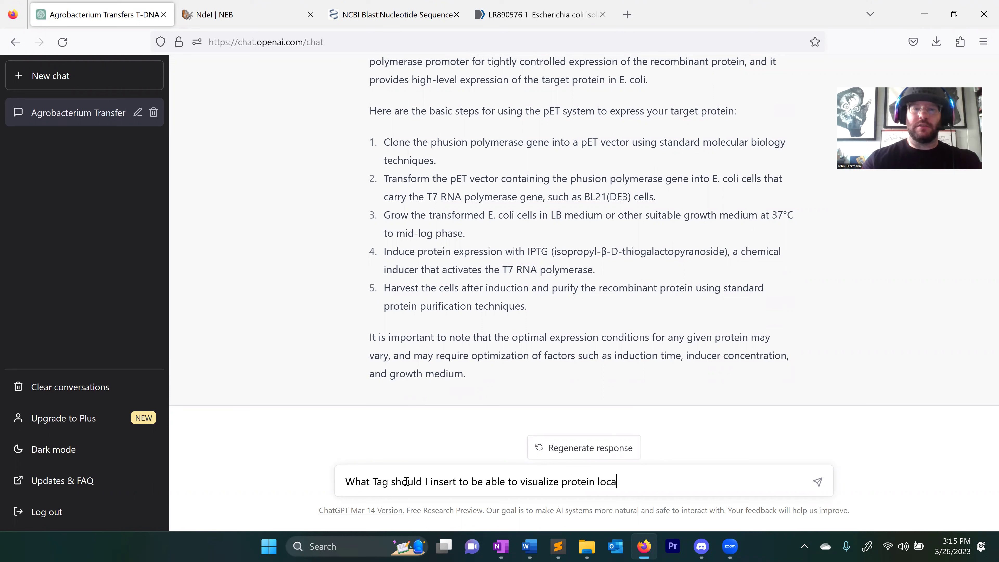
{"action": "type", "text": "lization of a tran"}
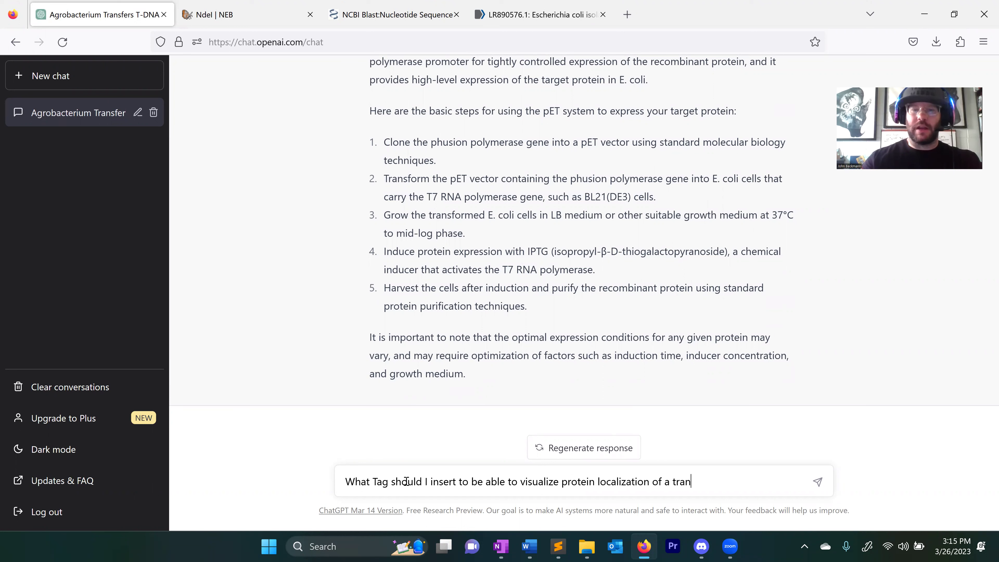
{"action": "type", "text": "sgenic"}
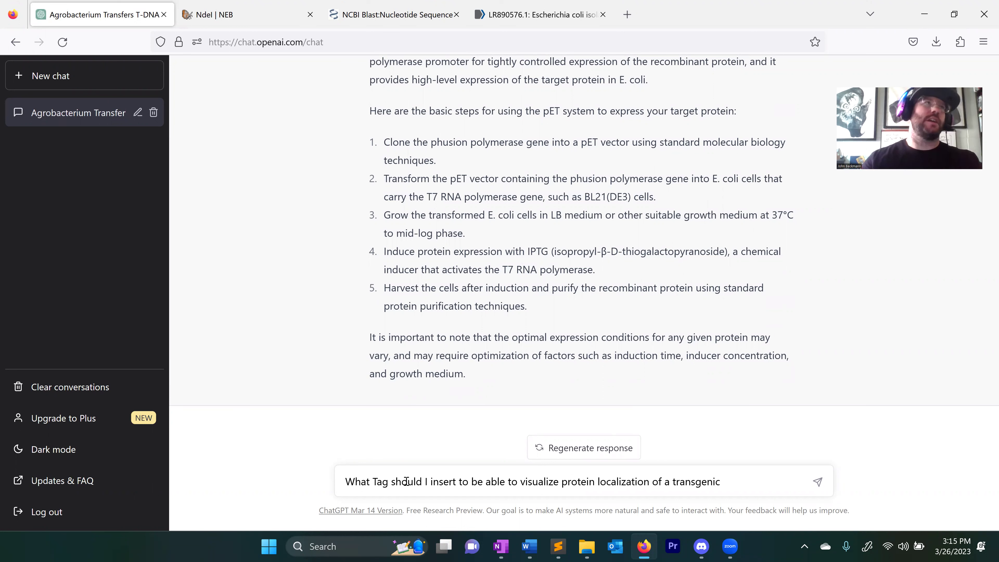
{"action": "type", "text": " karyopherin"}
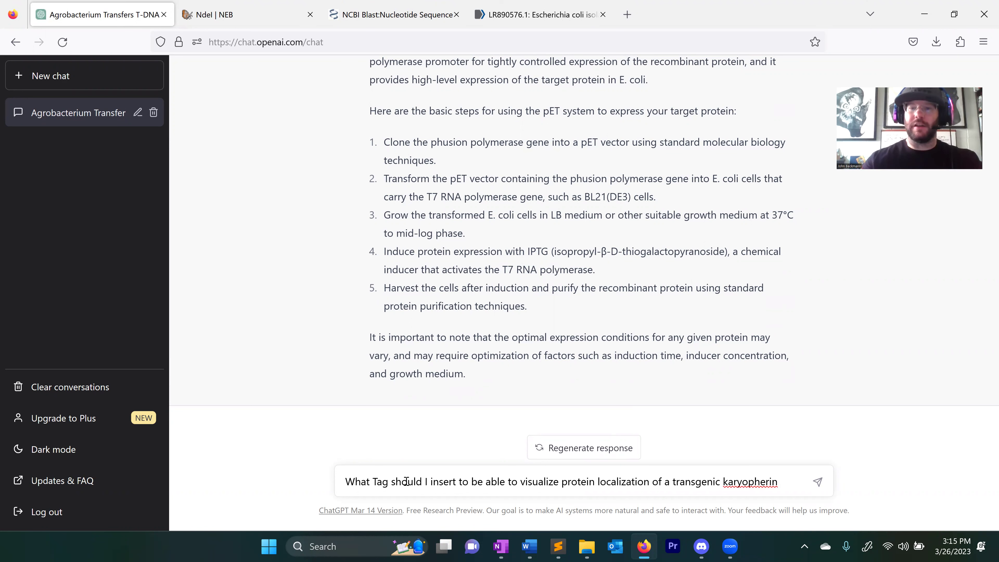
{"action": "type", "text": " in Drosophila me"}
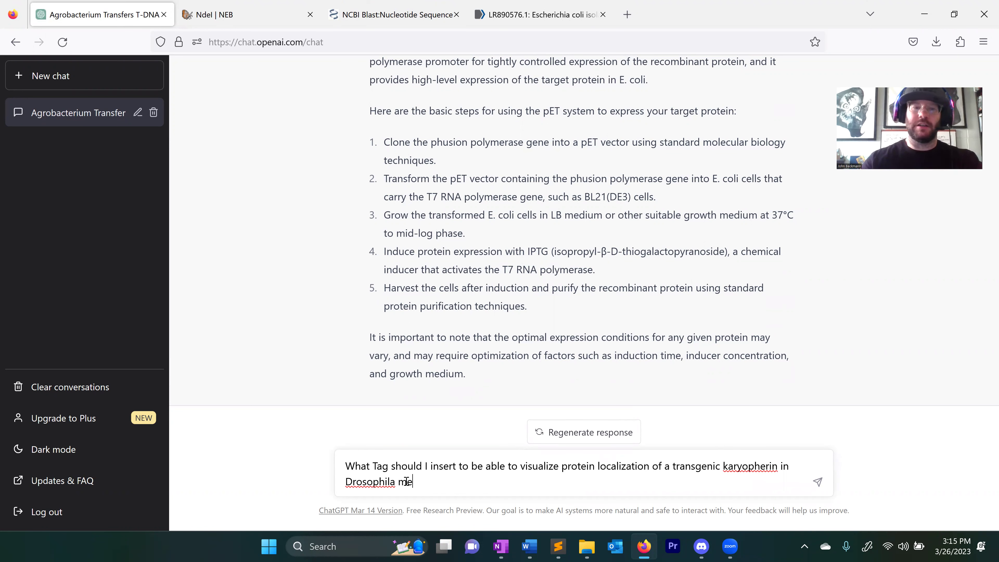
{"action": "type", "text": "lanogaste"}
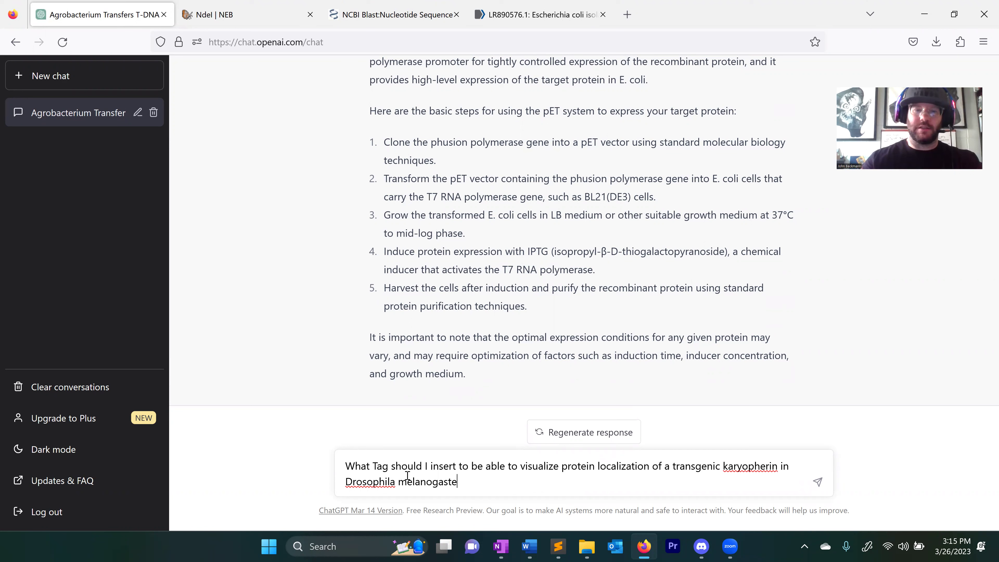
{"action": "type", "text": "r."}
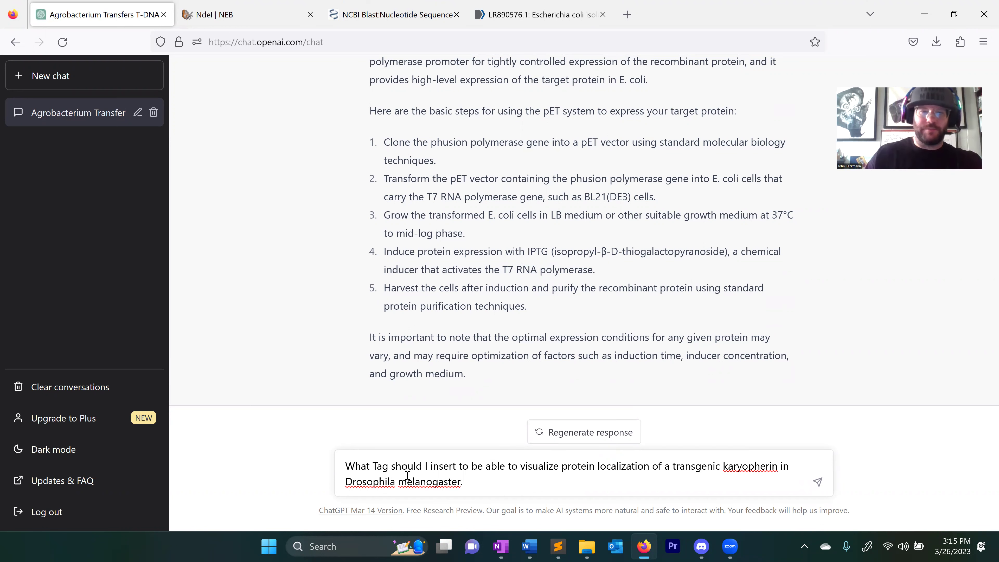
{"action": "left_click", "coordinate": [372, 465]}
{"action": "type", "text": "epitope"}
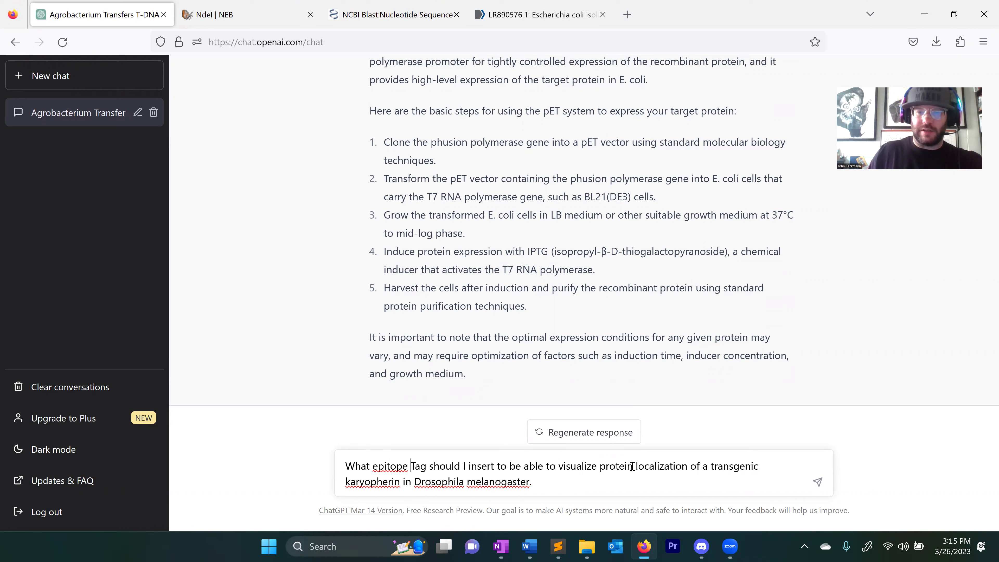
{"action": "left_click", "coordinate": [400, 483]}
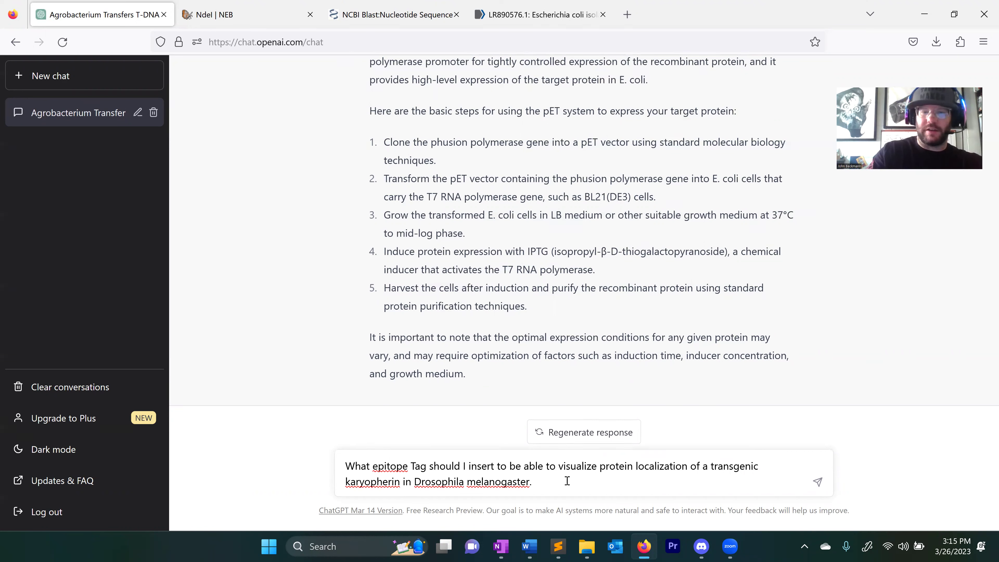
{"action": "type", "text": "Which"}
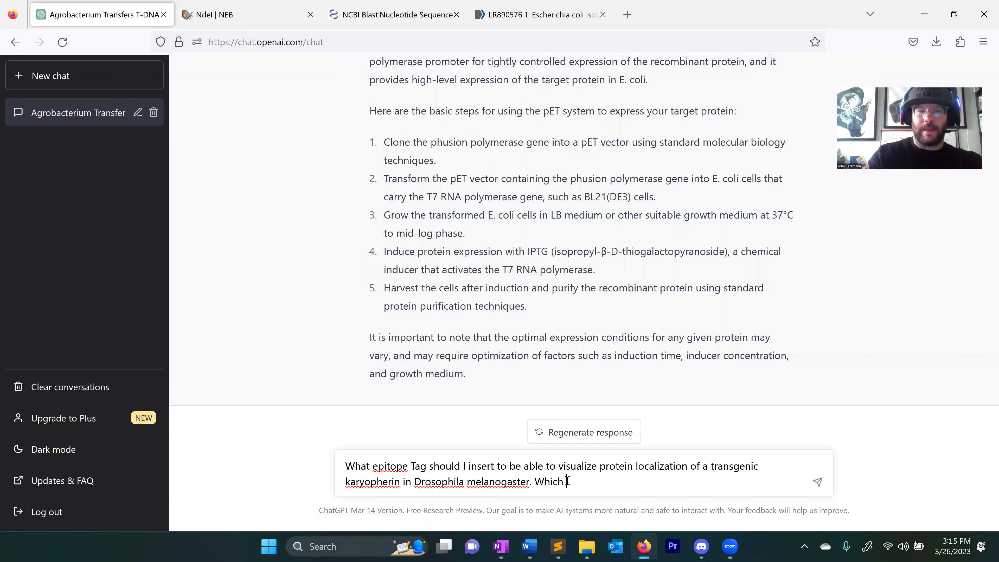
{"action": "type", "text": " tag provides the b"}
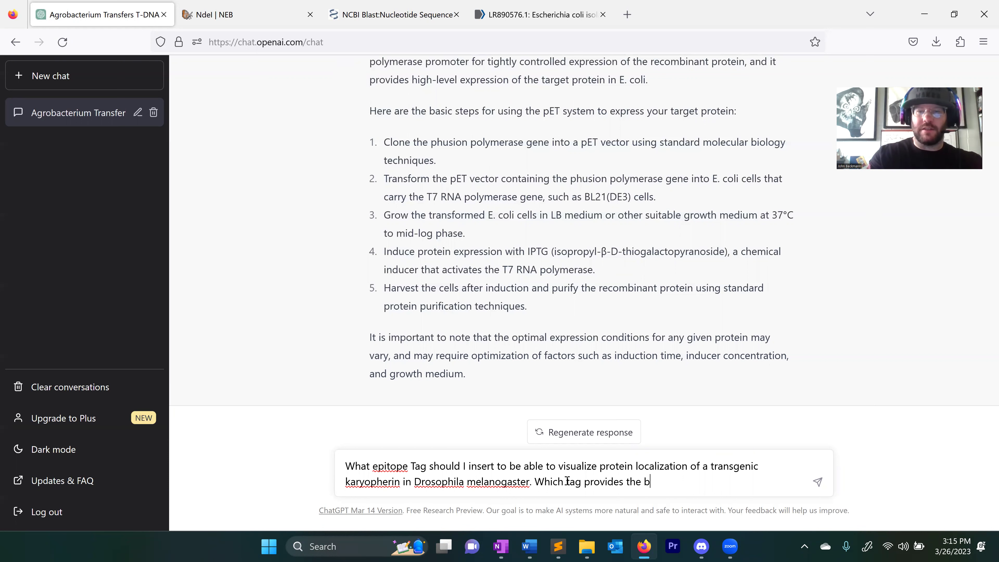
{"action": "type", "text": "est"}
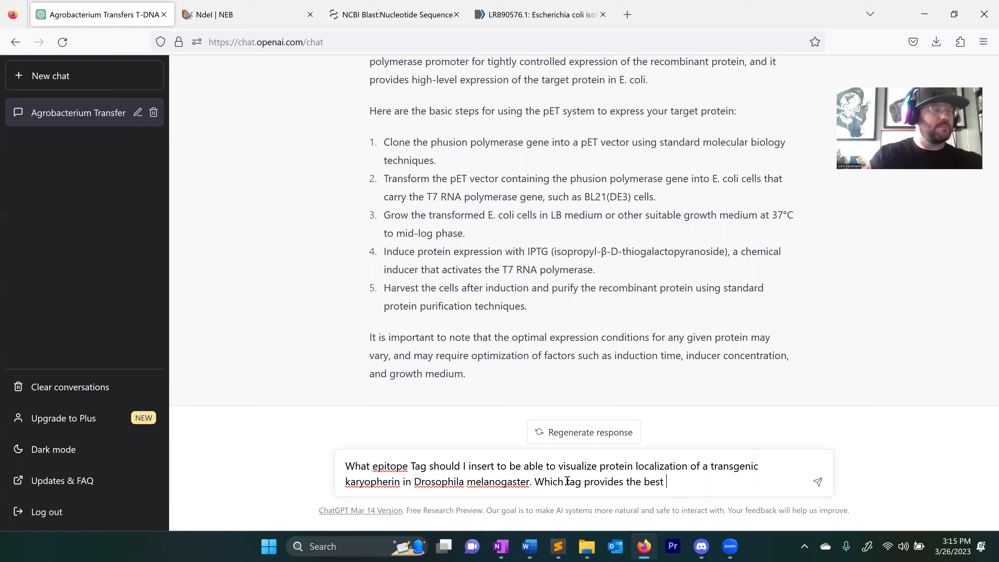
{"action": "type", "text": " signal detection"}
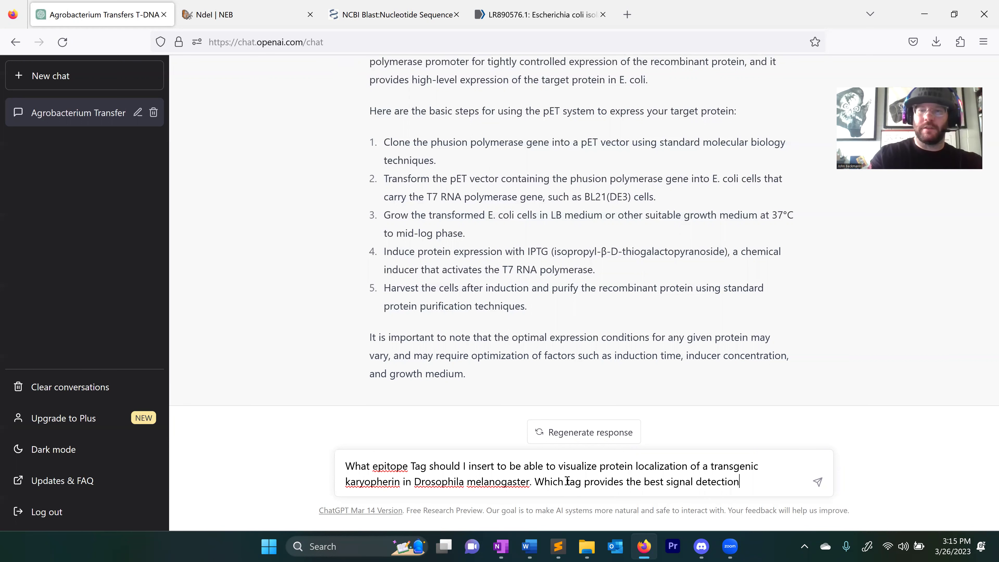
{"action": "type", "text": " for immuno fluo"}
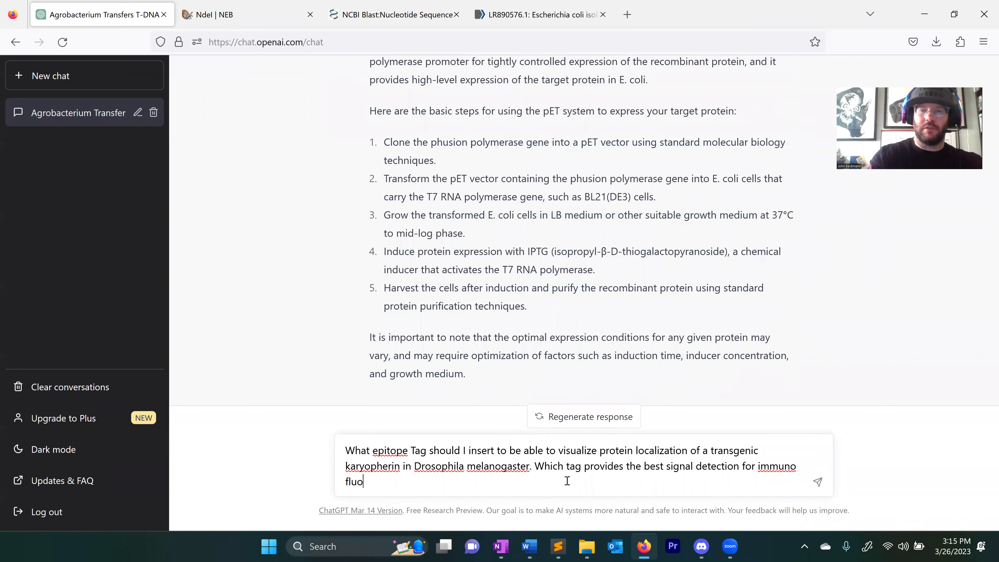
{"action": "type", "text": "resence in"}
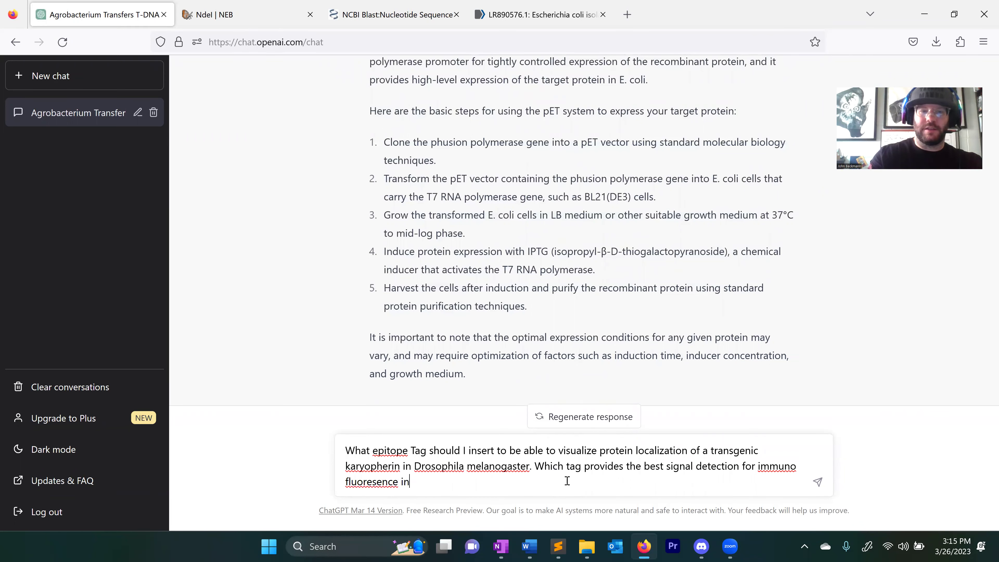
{"action": "type", "text": " drosophila"}
{"action": "key", "text": "Return"}
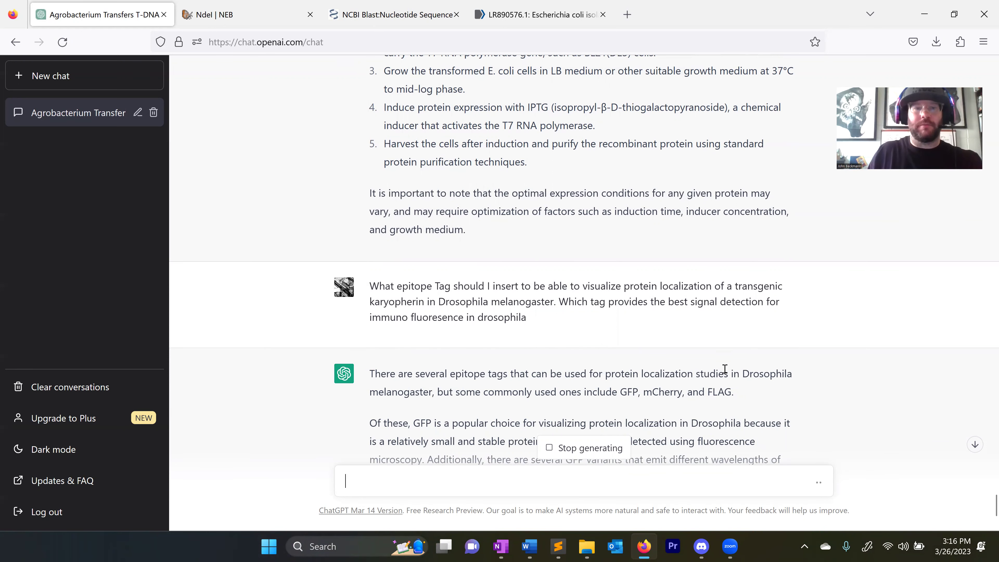
{"action": "scroll", "coordinate": [725, 373], "scroll_direction": "down", "scroll_amount": 3}
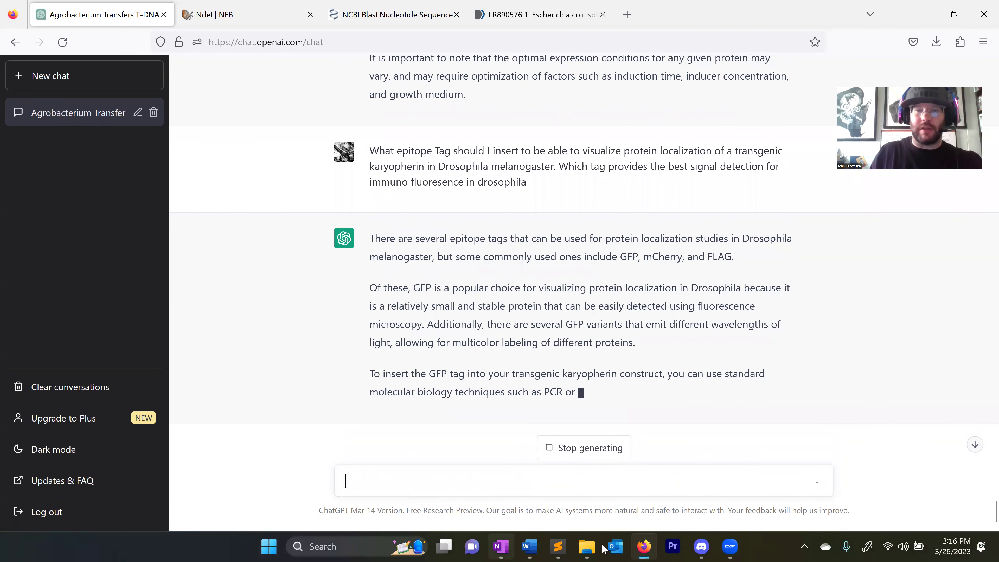
{"action": "mouse_move", "coordinate": [638, 549]}
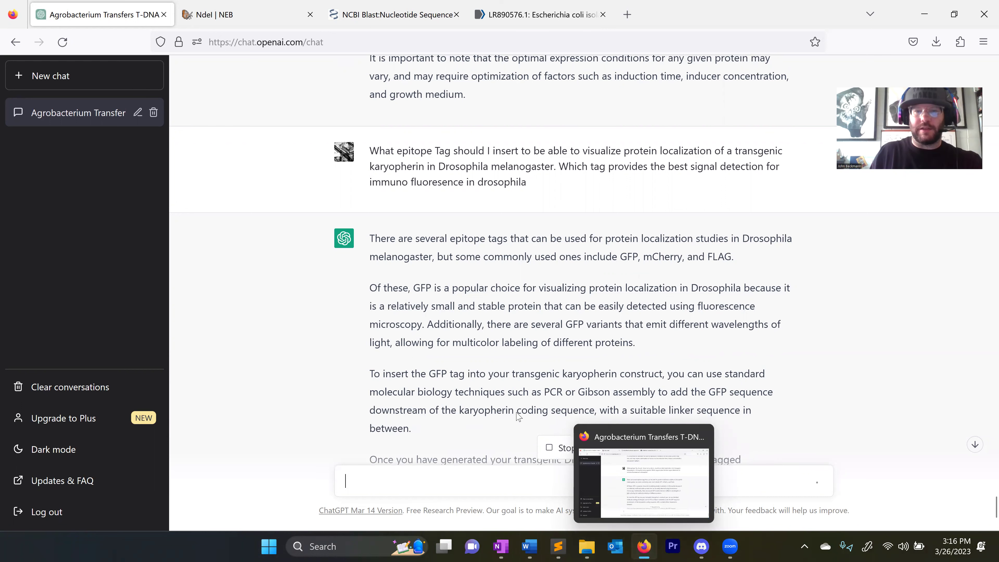
- Draw an X over item 8, 'Decide on a tag?', and handwrite 'Yes' beside it
{"action": "left_click", "coordinate": [500, 547]}
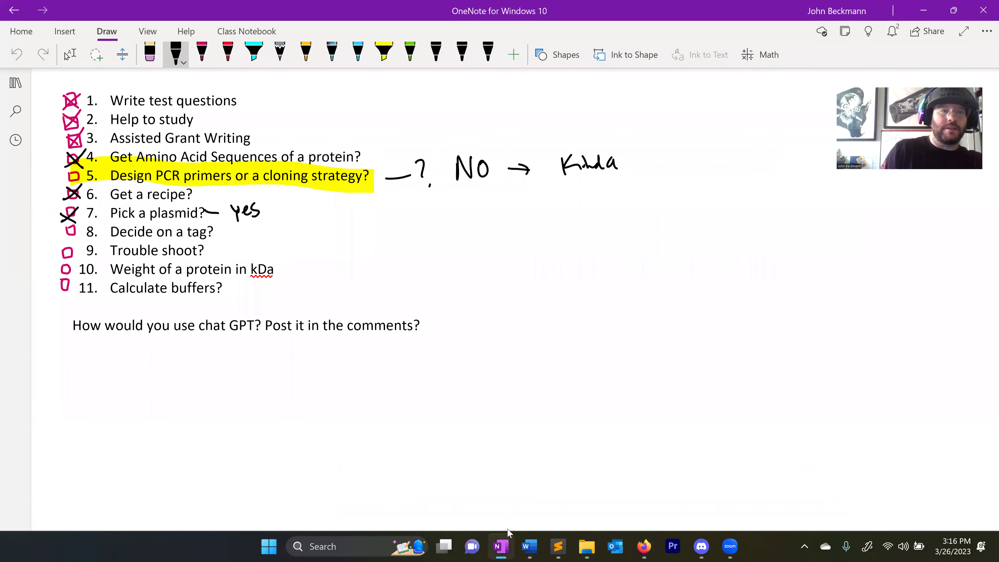
{"action": "left_click_drag", "start_coordinate": [64, 226], "coordinate": [80, 238]}
{"action": "left_click_drag", "start_coordinate": [78, 224], "coordinate": [63, 237]}
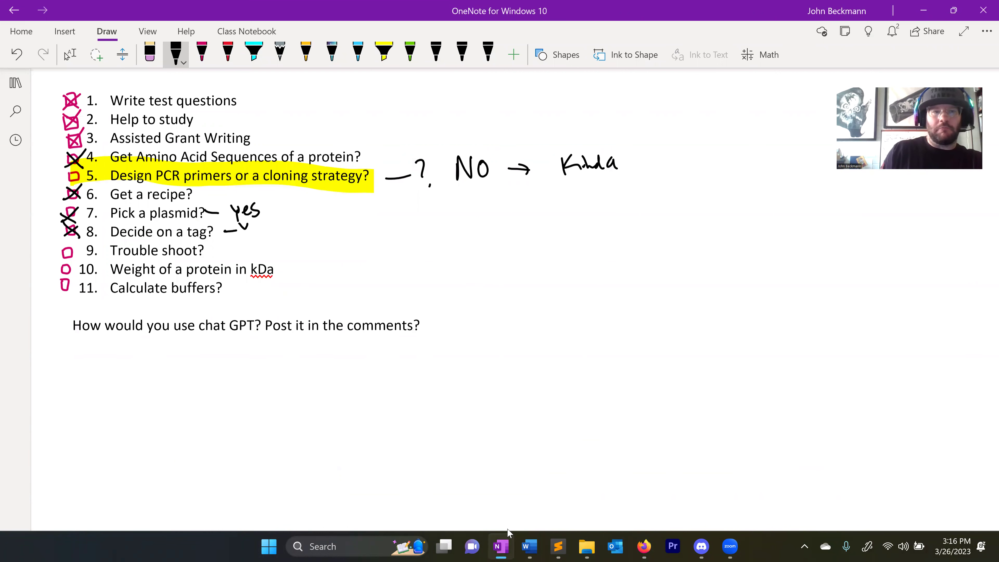
{"action": "left_click_drag", "start_coordinate": [263, 228], "coordinate": [253, 239]}
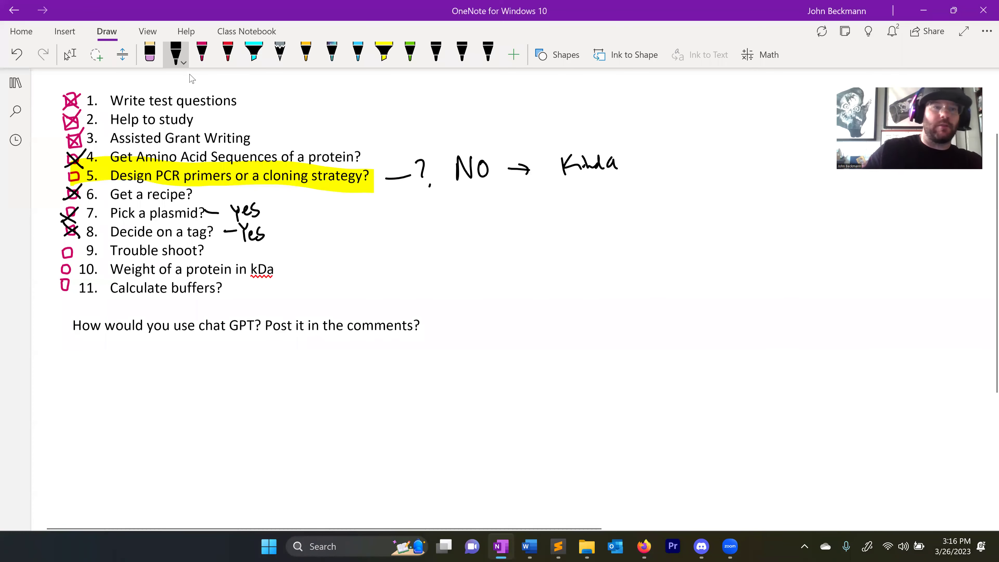
- Ask ChatGPT 'My PCR is not working. What are some trouble shooting tips'
{"action": "left_click", "coordinate": [510, 546]}
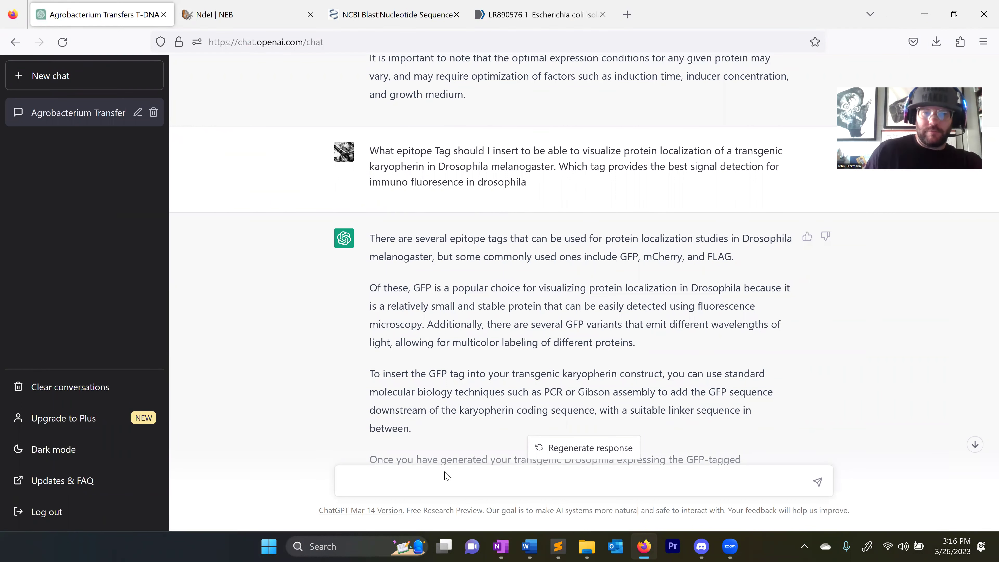
{"action": "left_click", "coordinate": [442, 480]}
{"action": "type", "text": "My PCR"}
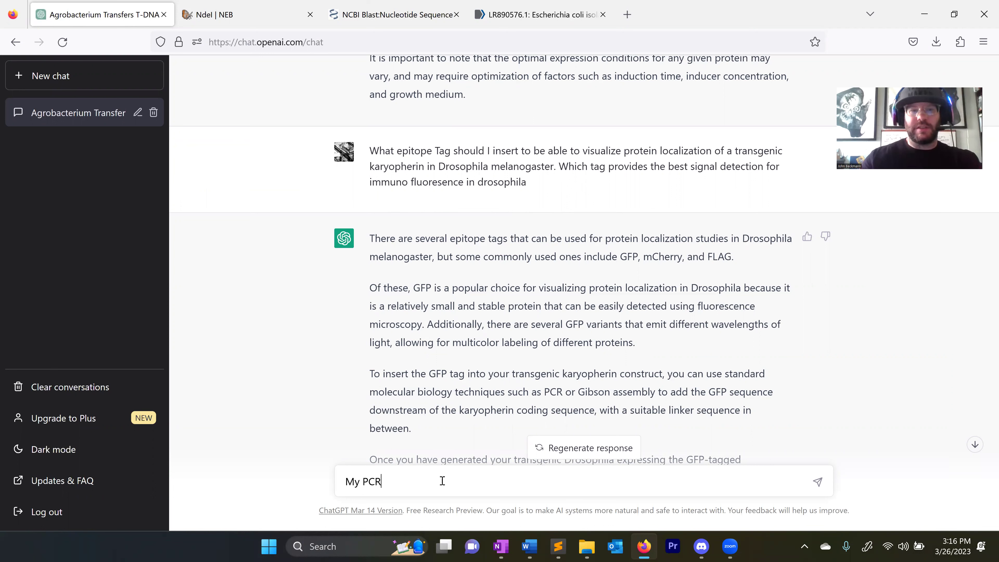
{"action": "type", "text": " is not working"}
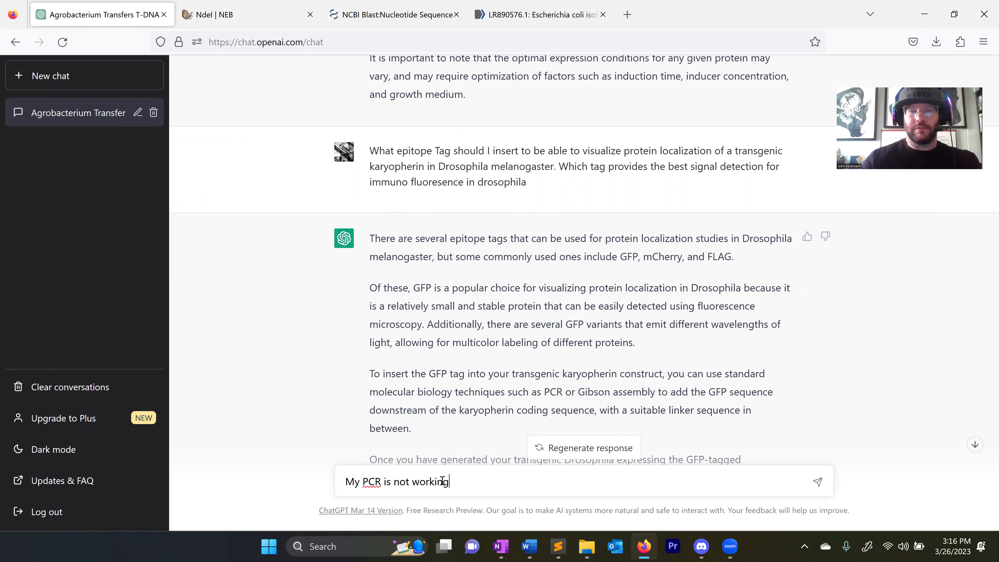
{"action": "type", "text": ". What are "}
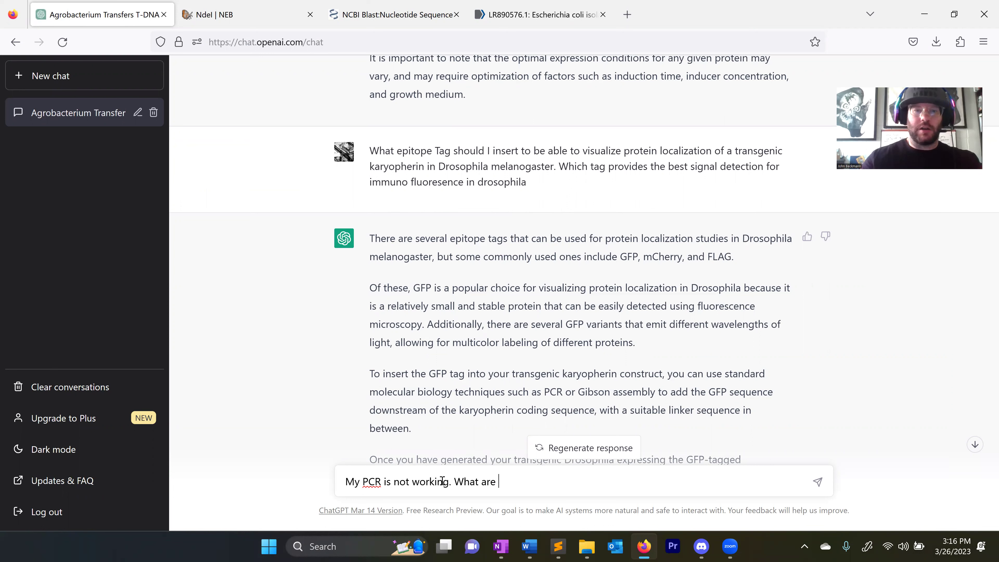
{"action": "type", "text": "some trouble"}
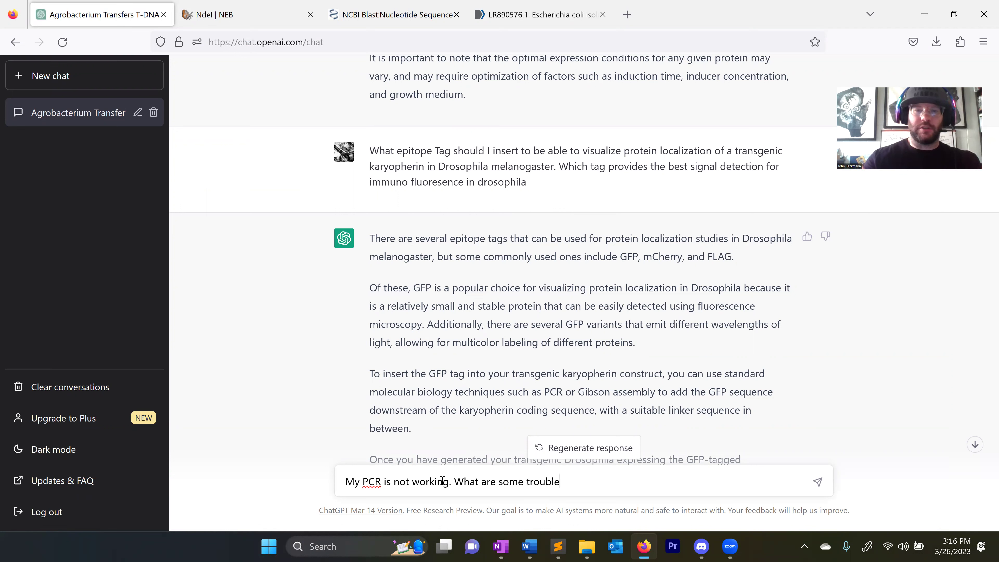
{"action": "type", "text": " shooting tt"}
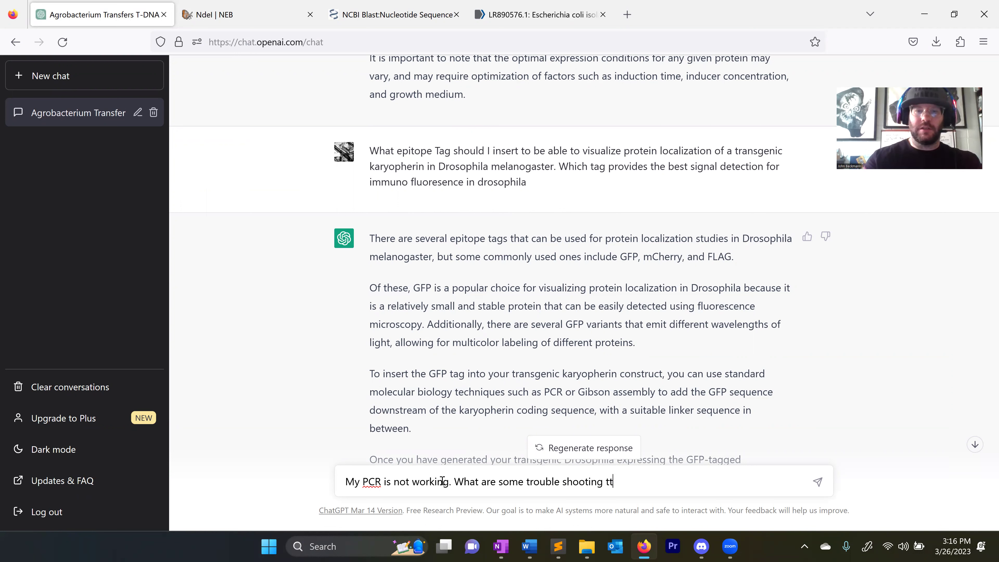
{"action": "key", "text": "BackSpace"}
{"action": "type", "text": "ips?"}
{"action": "key", "text": "Return"}
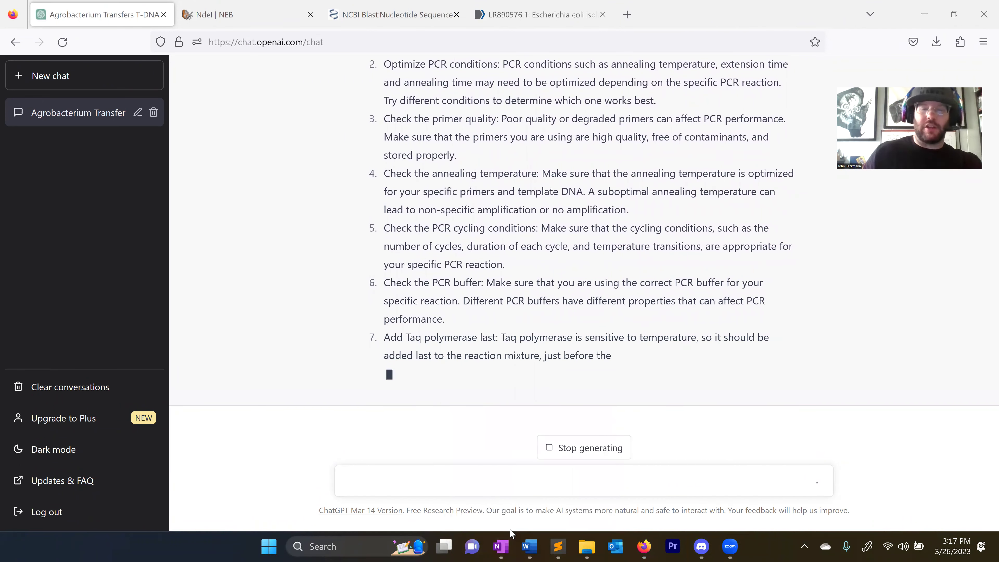
- Draw an X over item 9, 'Trouble shoot?', and annotate it 'Yes → Order wrong'
{"action": "left_click", "coordinate": [502, 546]}
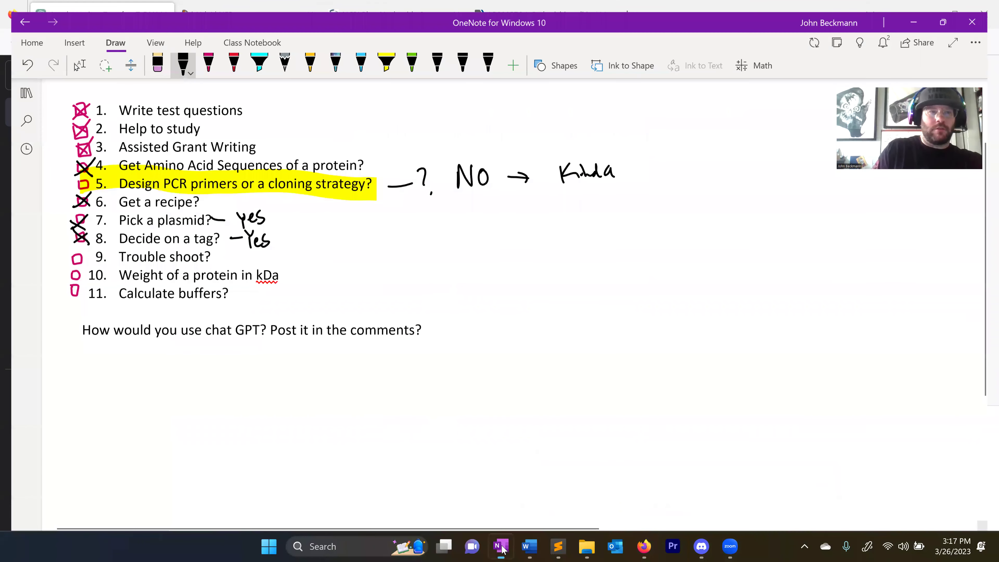
{"action": "left_click_drag", "start_coordinate": [61, 242], "coordinate": [76, 259]}
{"action": "left_click_drag", "start_coordinate": [75, 244], "coordinate": [62, 259]}
{"action": "mouse_move", "coordinate": [223, 248]}
{"action": "left_mouse_down"}
{"action": "mouse_move", "coordinate": [335, 242]}
{"action": "mouse_move", "coordinate": [333, 253]}
{"action": "mouse_move", "coordinate": [366, 235]}
{"action": "left_mouse_up"}
{"action": "mouse_move", "coordinate": [378, 248]}
{"action": "left_mouse_down"}
{"action": "mouse_move", "coordinate": [380, 238]}
{"action": "mouse_move", "coordinate": [393, 248]}
{"action": "left_mouse_up"}
{"action": "left_click_drag", "start_coordinate": [396, 243], "coordinate": [415, 232]}
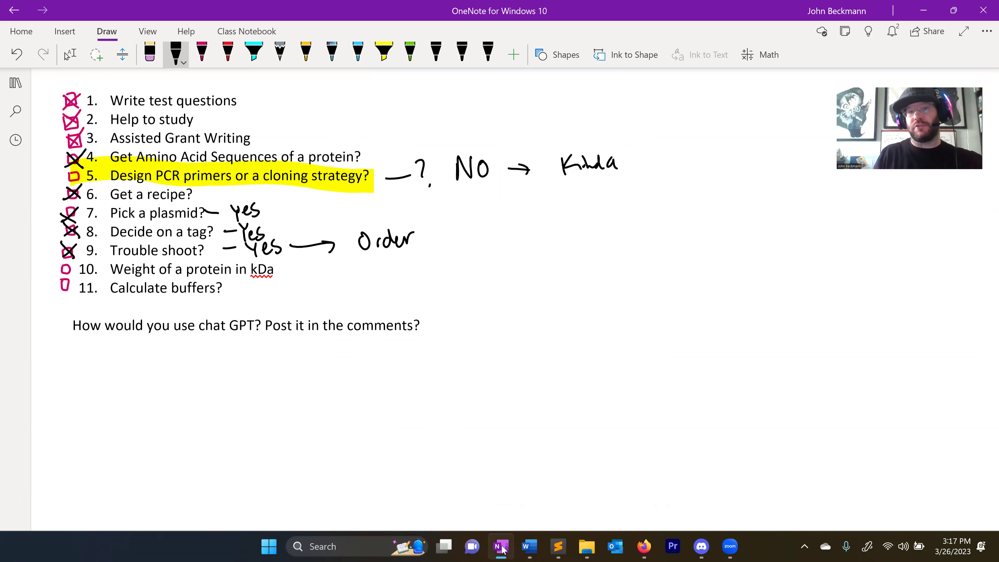
{"action": "mouse_move", "coordinate": [457, 236]}
{"action": "left_mouse_down"}
{"action": "mouse_move", "coordinate": [480, 235]}
{"action": "mouse_move", "coordinate": [489, 268]}
{"action": "left_mouse_up"}
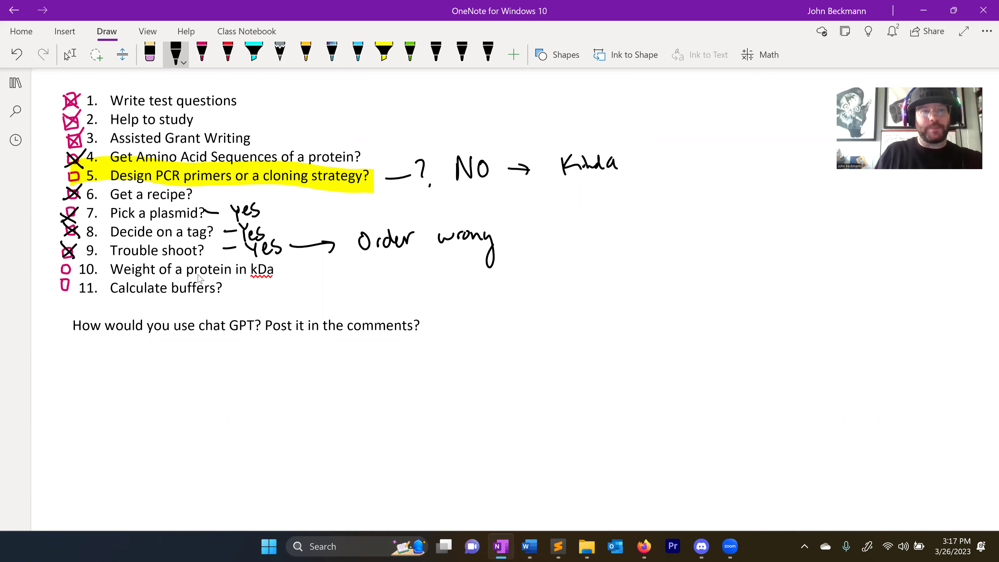
- Ask ChatGPT 'what is the weight in kDa of ubiquitin protein'
{"action": "left_click", "coordinate": [644, 546]}
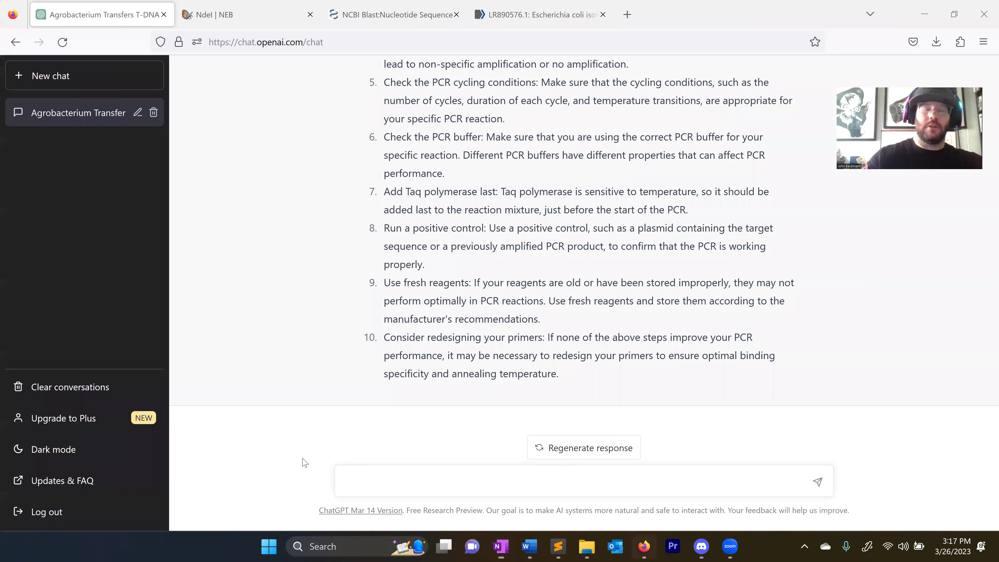
{"action": "type", "text": "what is the "}
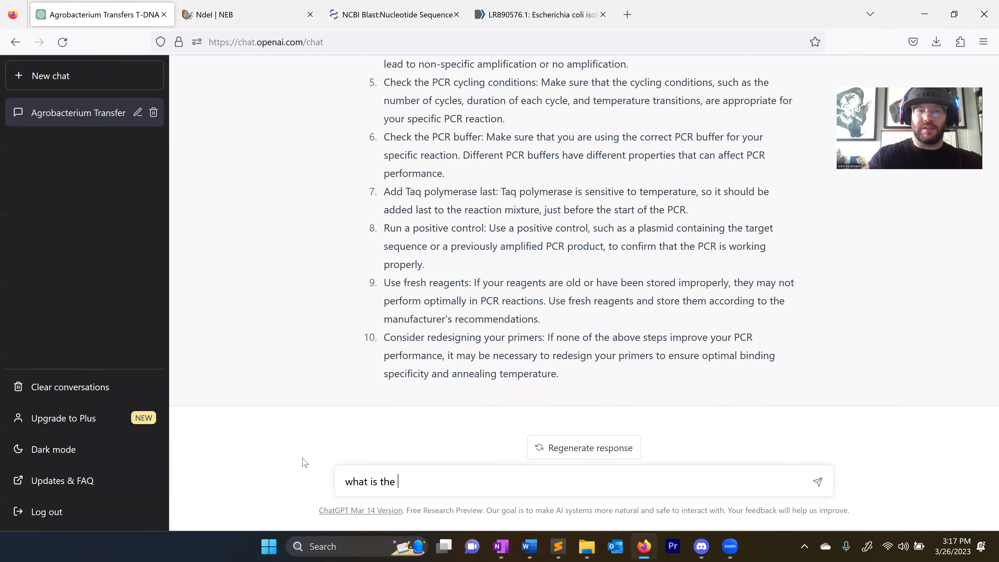
{"action": "type", "text": "weight in k"}
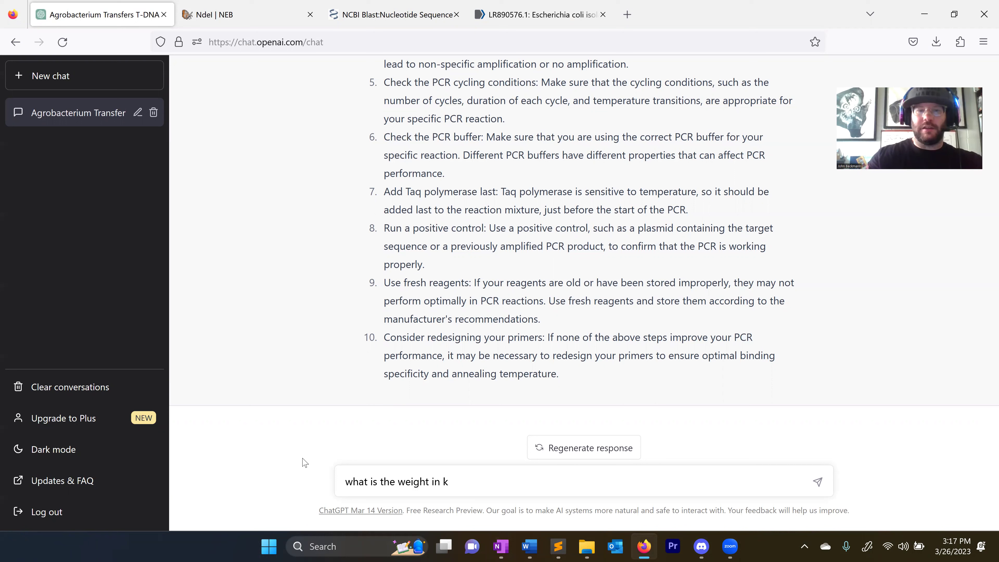
{"action": "type", "text": "Da of"}
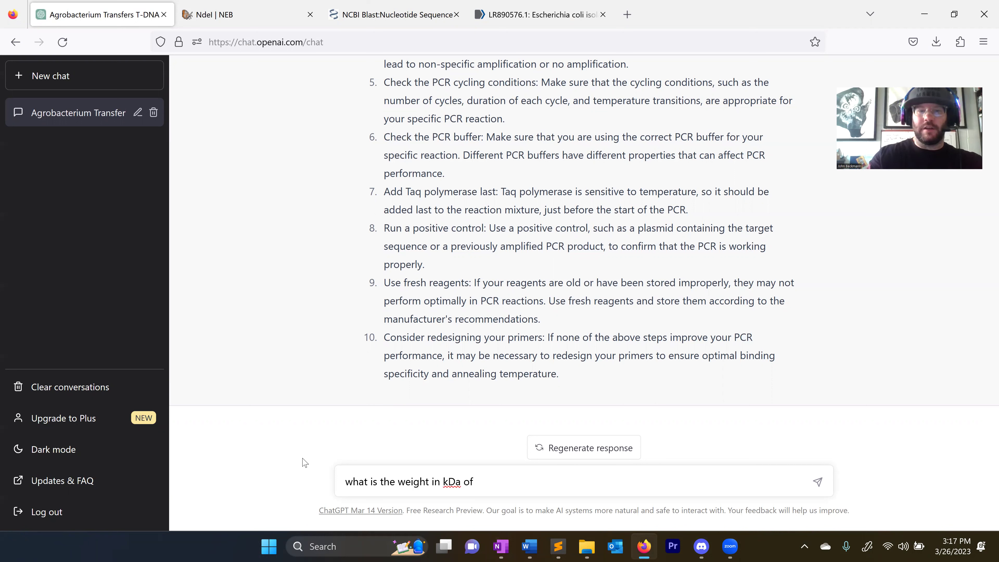
{"action": "type", "text": " ubiquitin "}
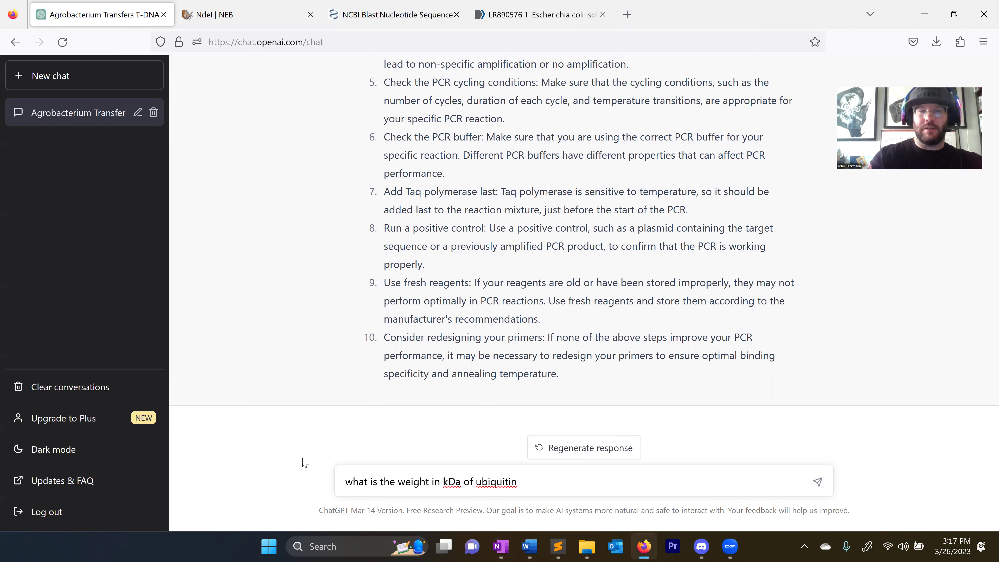
{"action": "type", "text": "protein?"}
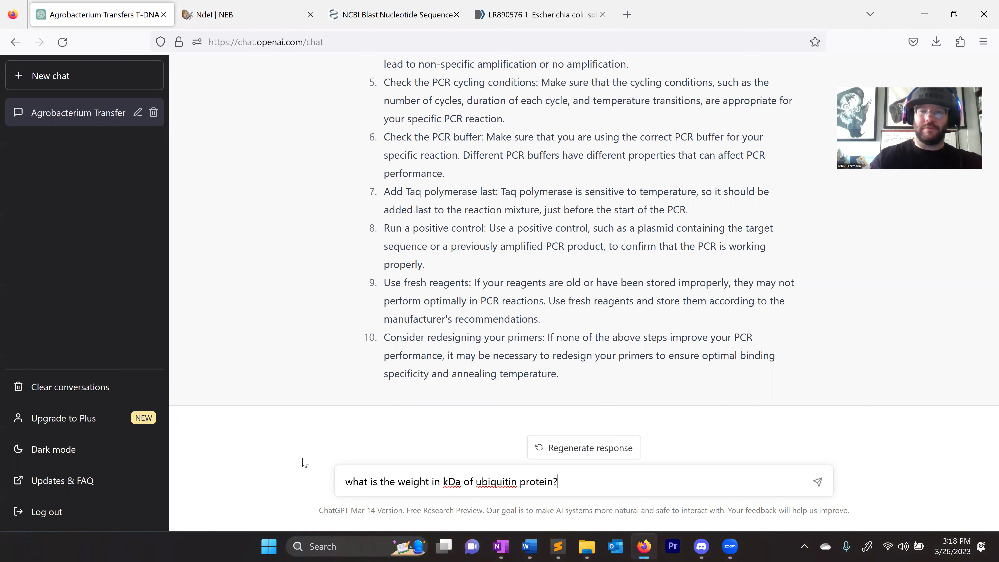
{"action": "key", "text": "Return"}
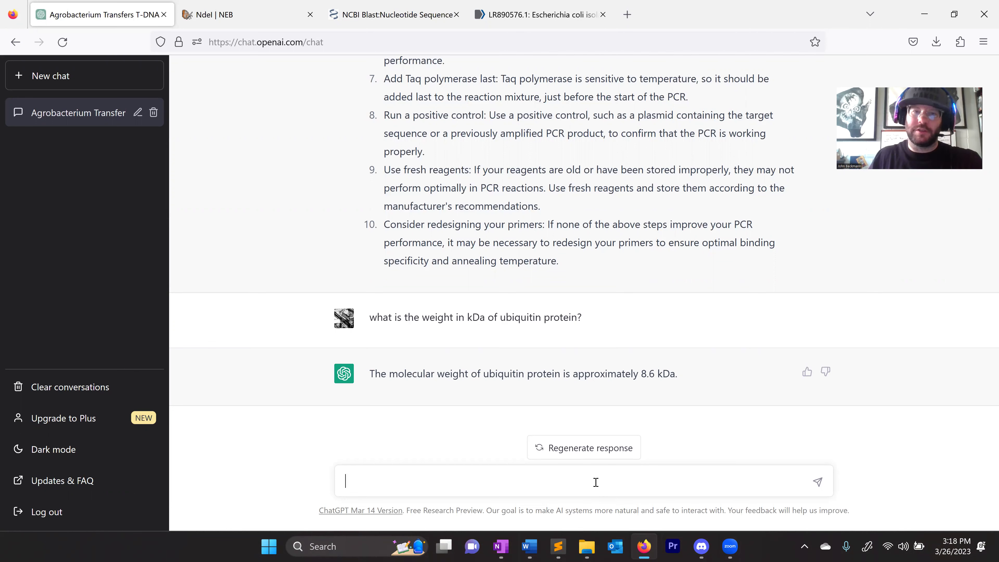
- Google 'what is the kDa of ubiquitin' in a new tab, then hide the browser
{"action": "mouse_move", "coordinate": [661, 547]}
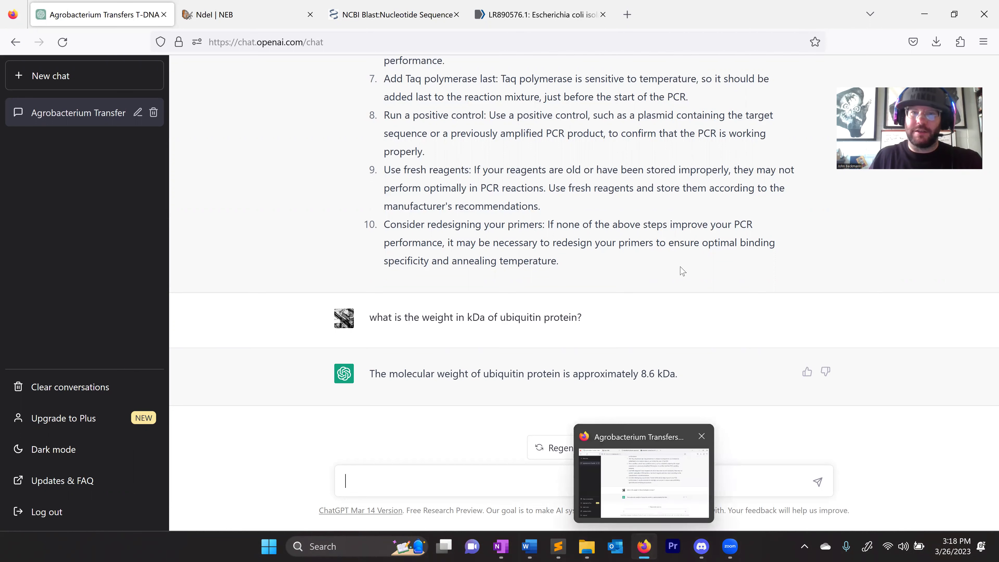
{"action": "key", "text": "ctrl+t"}
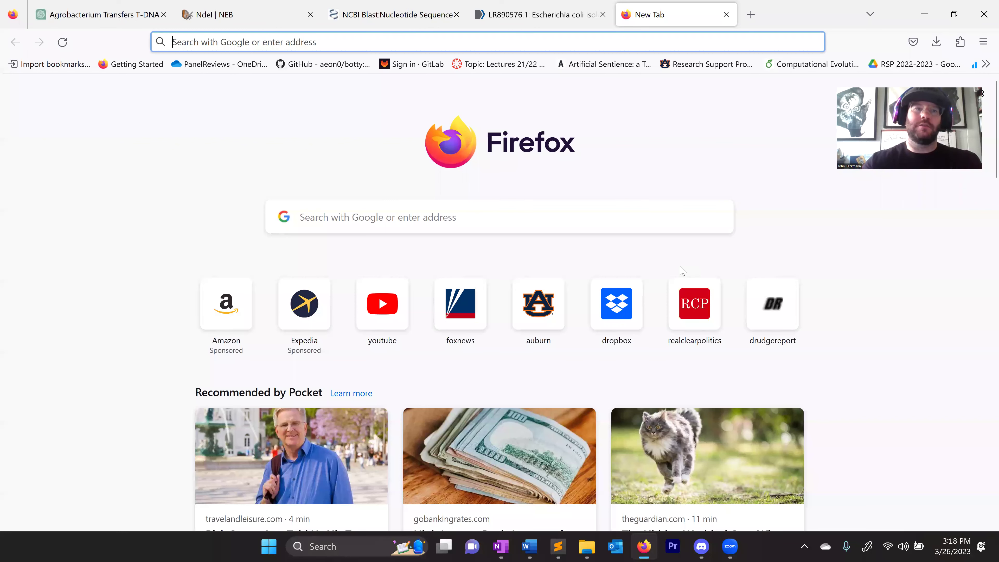
{"action": "type", "text": "www.google.com"}
{"action": "key", "text": "Return"}
{"action": "type", "text": "what "}
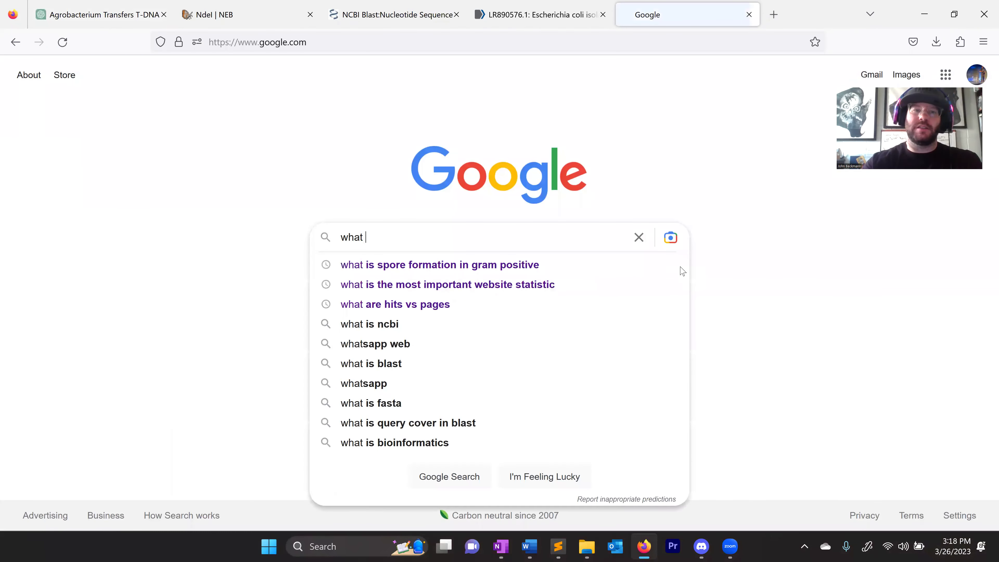
{"action": "type", "text": "is the w"}
{"action": "key", "text": "BackSpace"}
{"action": "type", "text": "kDa of"}
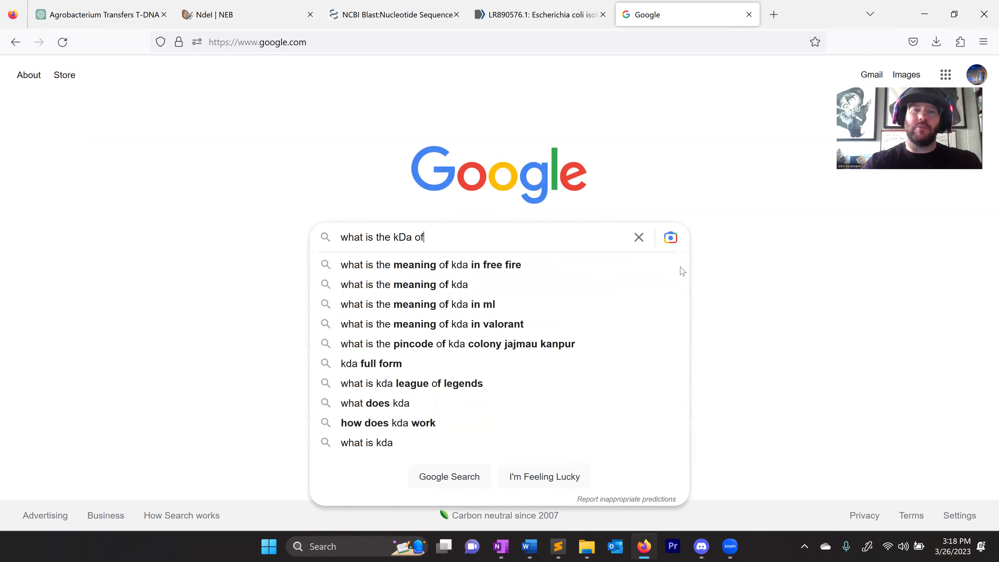
{"action": "type", "text": " ubiquitin"}
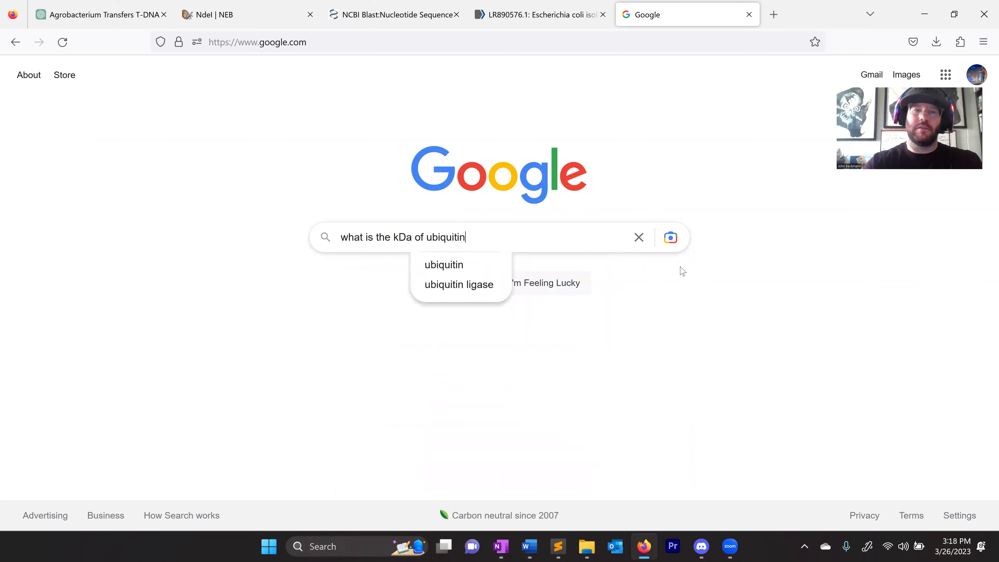
{"action": "key", "text": "Return"}
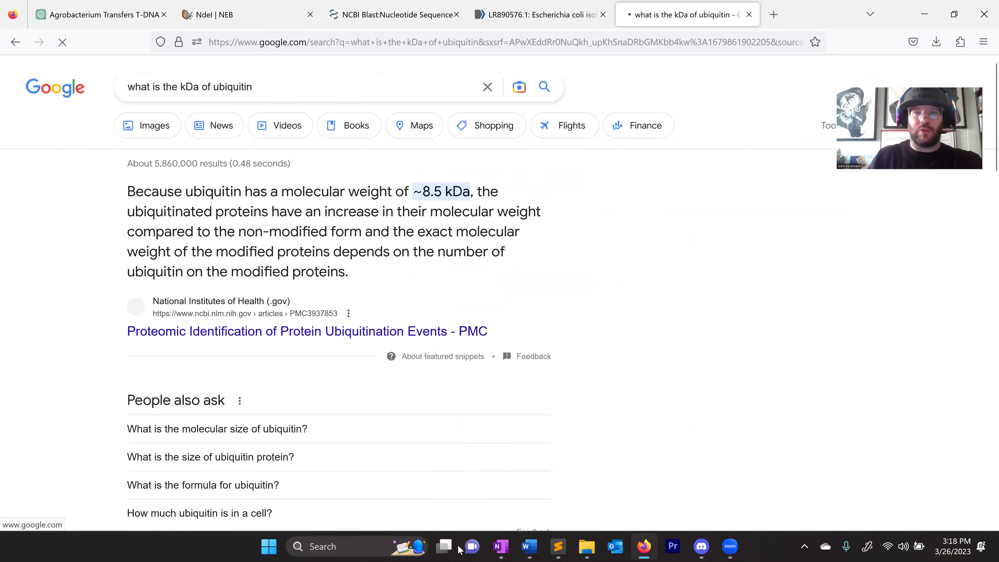
{"action": "left_click", "coordinate": [637, 534]}
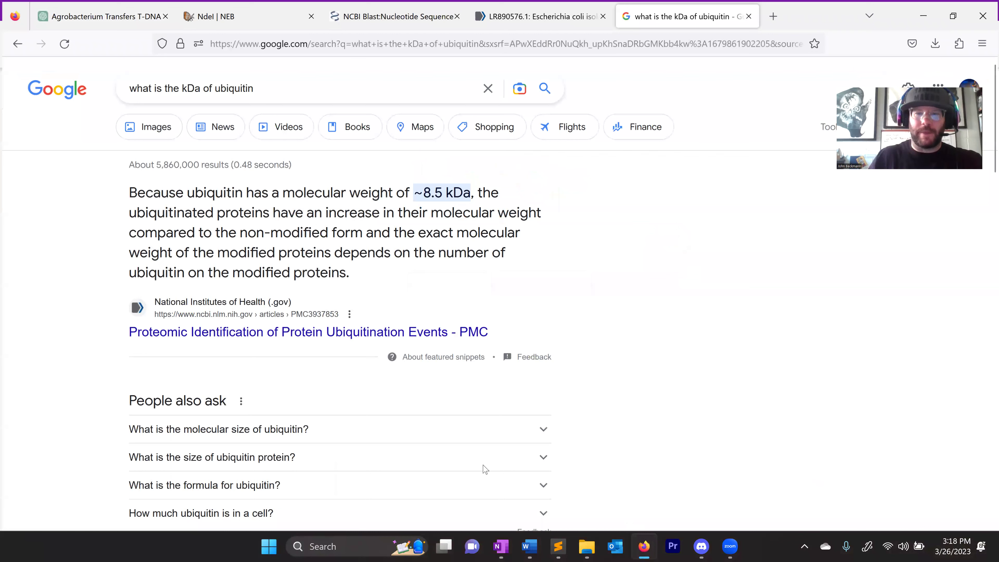
- Draw an X on item 10, 'Weight of a protein in kDa', and handwrite 'Yes'
{"action": "key", "text": "alt+Tab"}
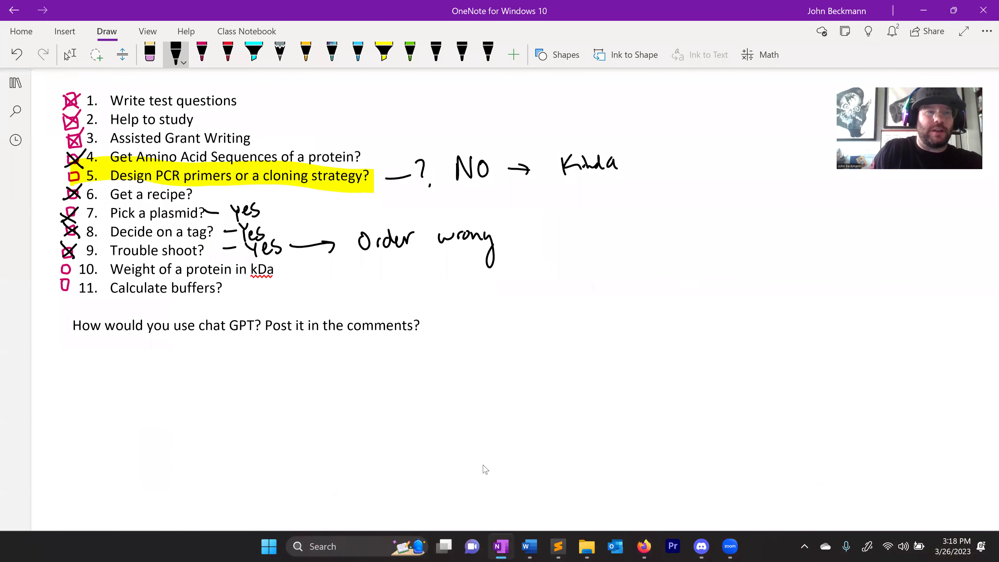
{"action": "left_click_drag", "start_coordinate": [59, 274], "coordinate": [73, 262]}
{"action": "left_click_drag", "start_coordinate": [60, 263], "coordinate": [73, 276]}
{"action": "left_click_drag", "start_coordinate": [281, 265], "coordinate": [287, 279]}
{"action": "left_click_drag", "start_coordinate": [292, 273], "coordinate": [303, 278]}
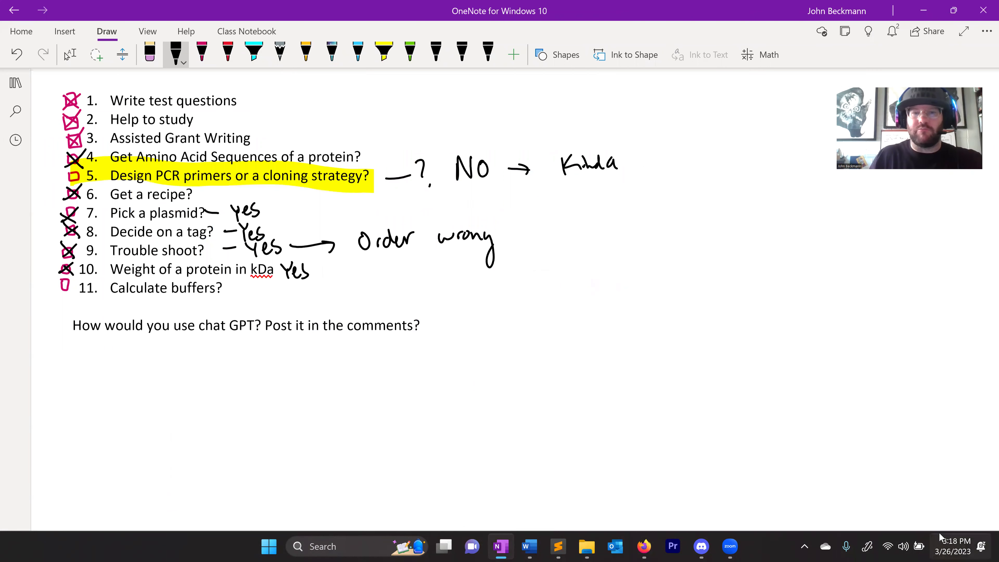
- Return to the ChatGPT conversation tab in Firefox
{"action": "left_click", "coordinate": [651, 548]}
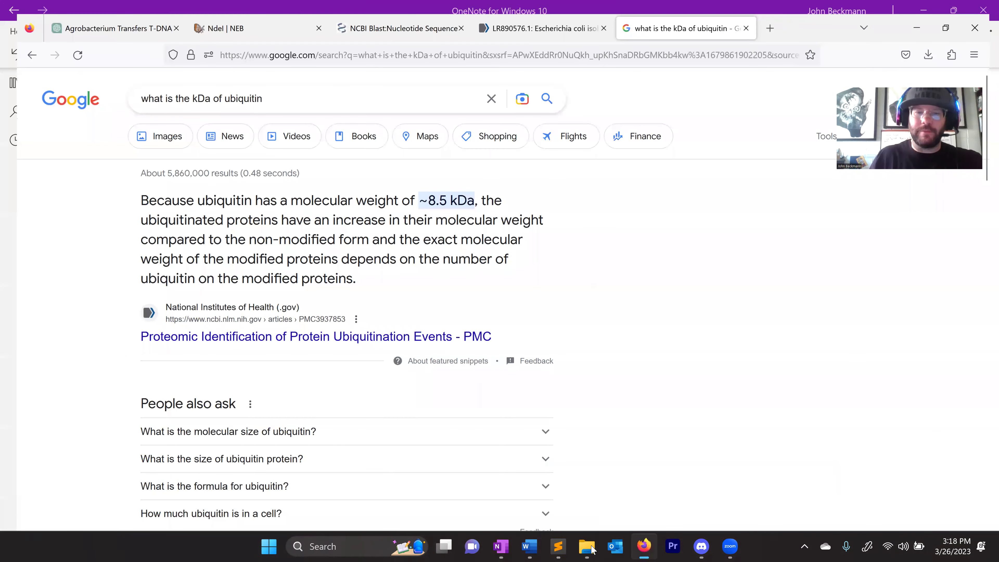
{"action": "left_click", "coordinate": [501, 549]}
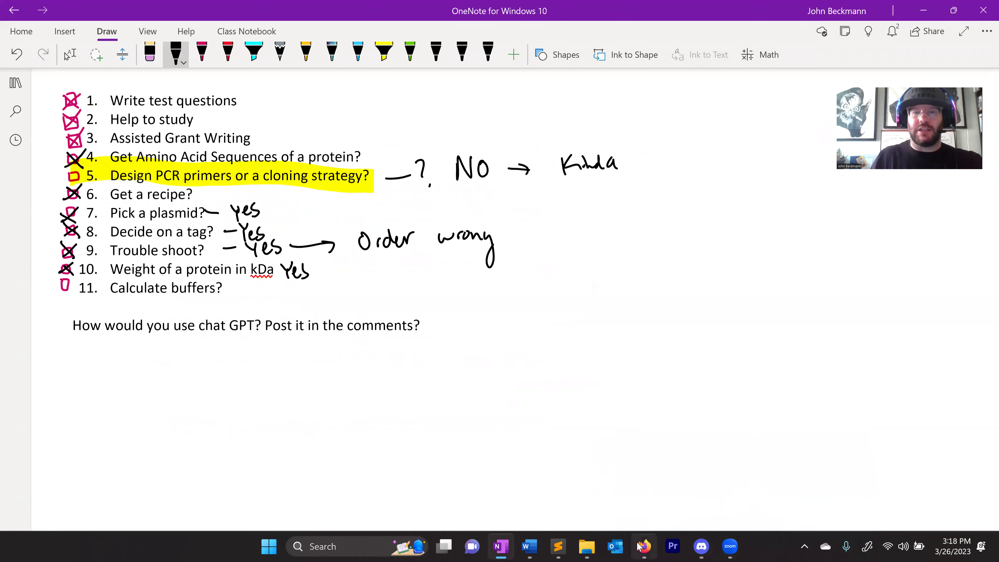
{"action": "left_click", "coordinate": [645, 547]}
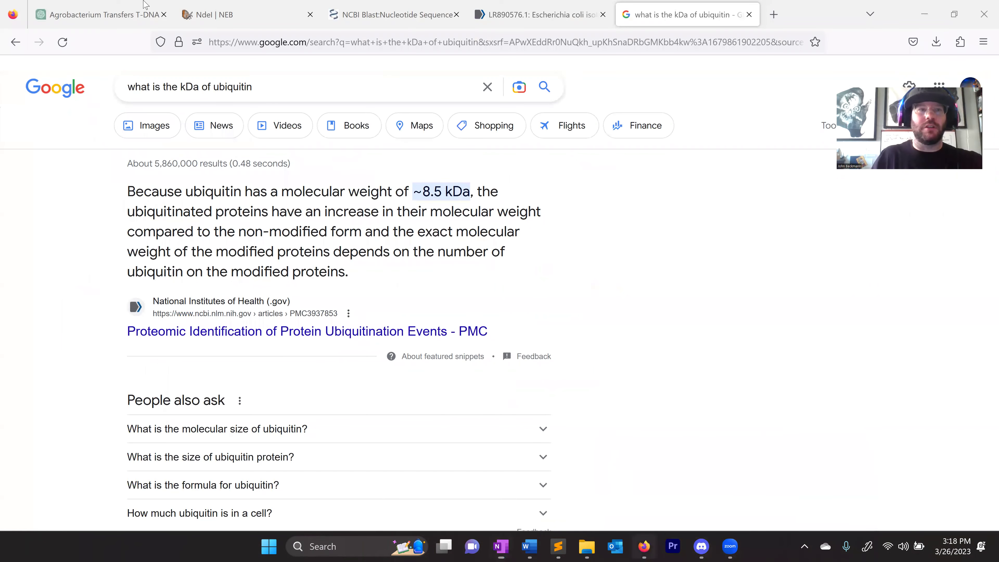
{"action": "key", "text": "ctrl+Tab"}
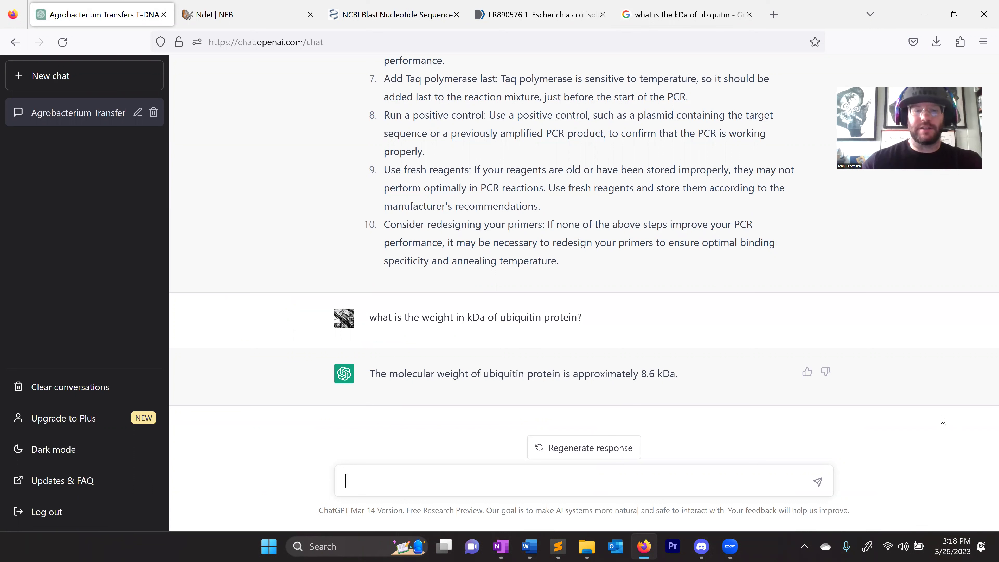
- Ask ChatGPT how to make a 3M sodium acetate solution at pH 5.6
{"action": "type", "text": "How do"}
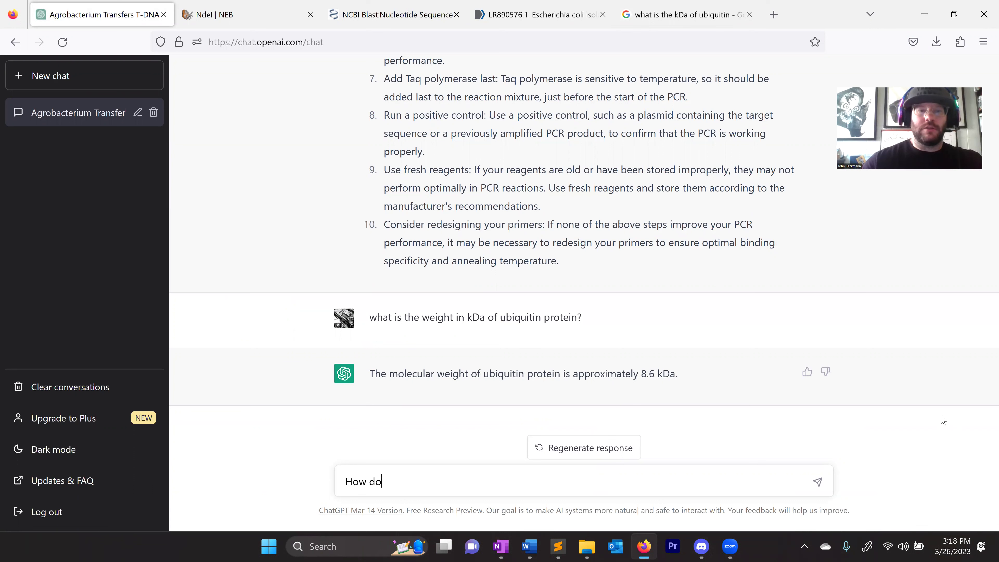
{"action": "type", "text": " I make a solution of "}
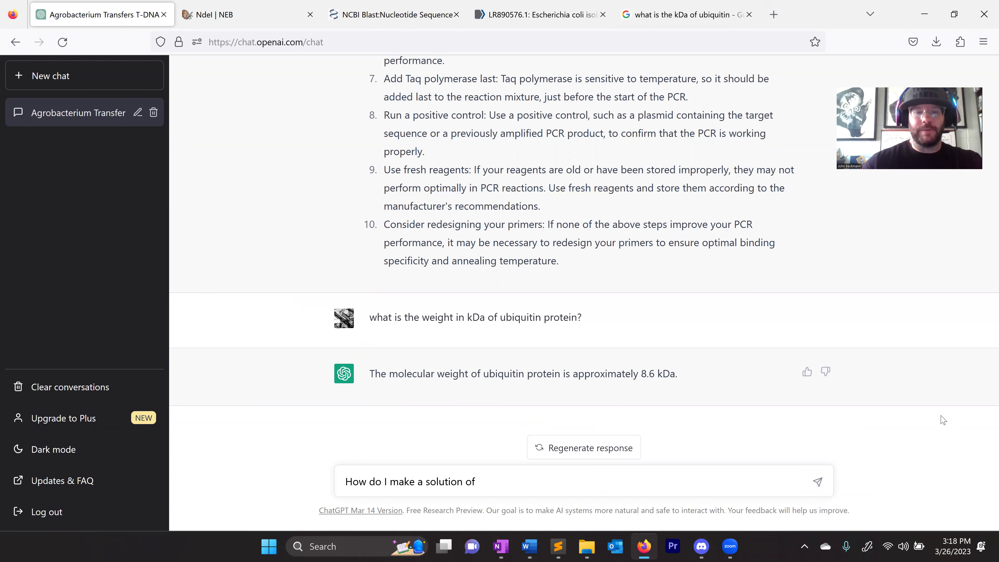
{"action": "type", "text": "3 Na"}
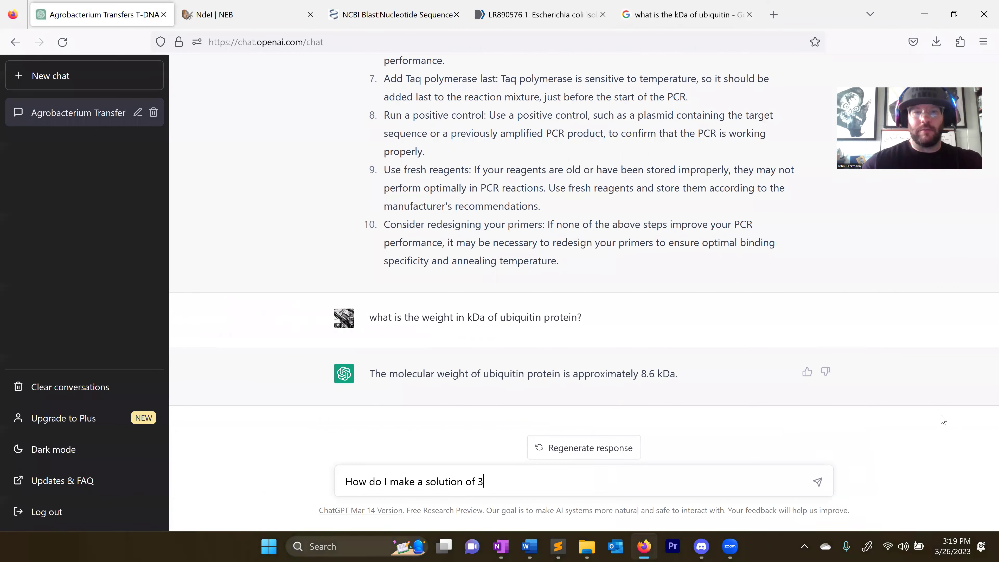
{"action": "key", "text": "BackSpace"}
{"action": "key", "text": "BackSpace"}
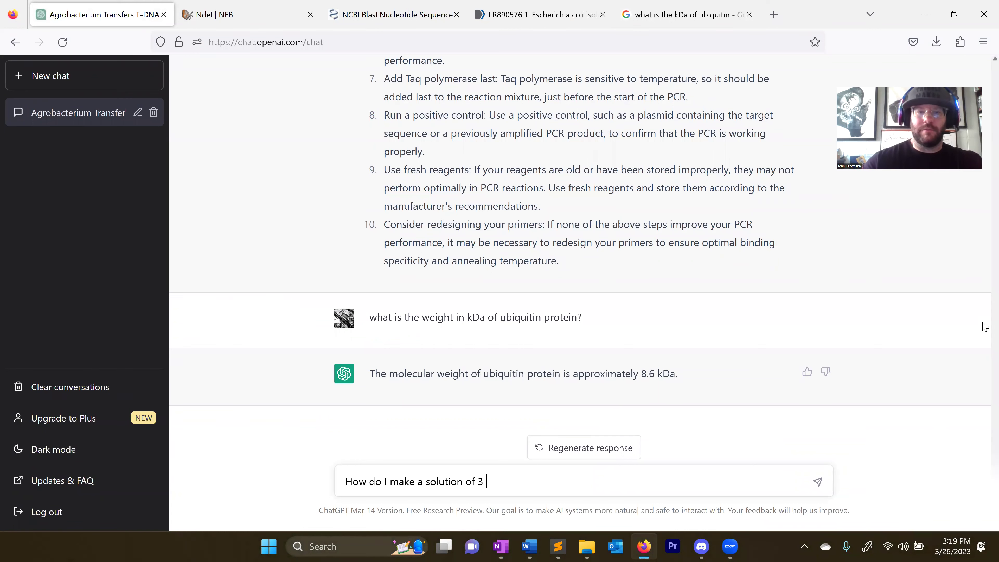
{"action": "key", "text": "BackSpace"}
{"action": "type", "text": "Mola"}
{"action": "key", "text": "BackSpace"}
{"action": "key", "text": "BackSpace"}
{"action": "key", "text": "BackSpace"}
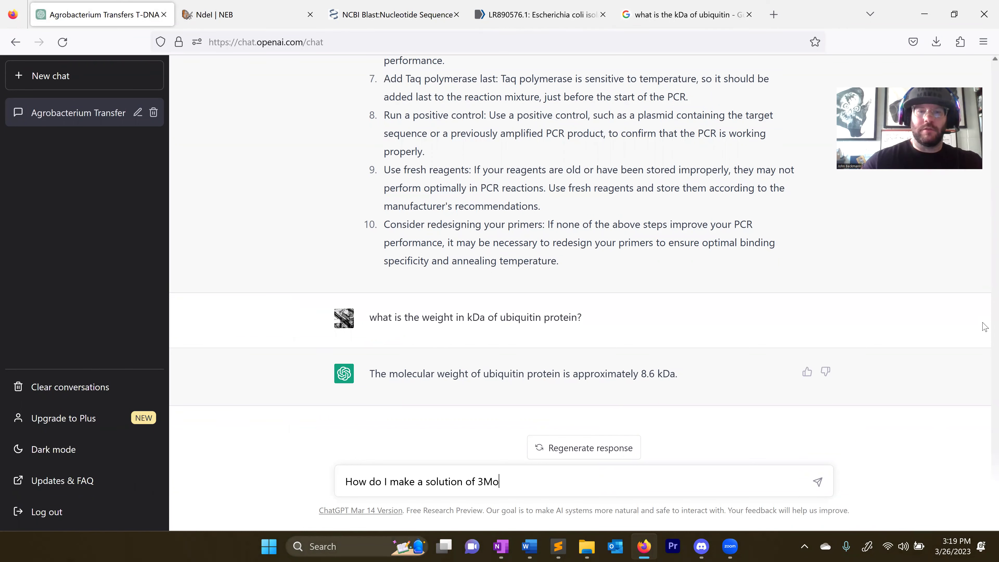
{"action": "type", "text": "NaA"}
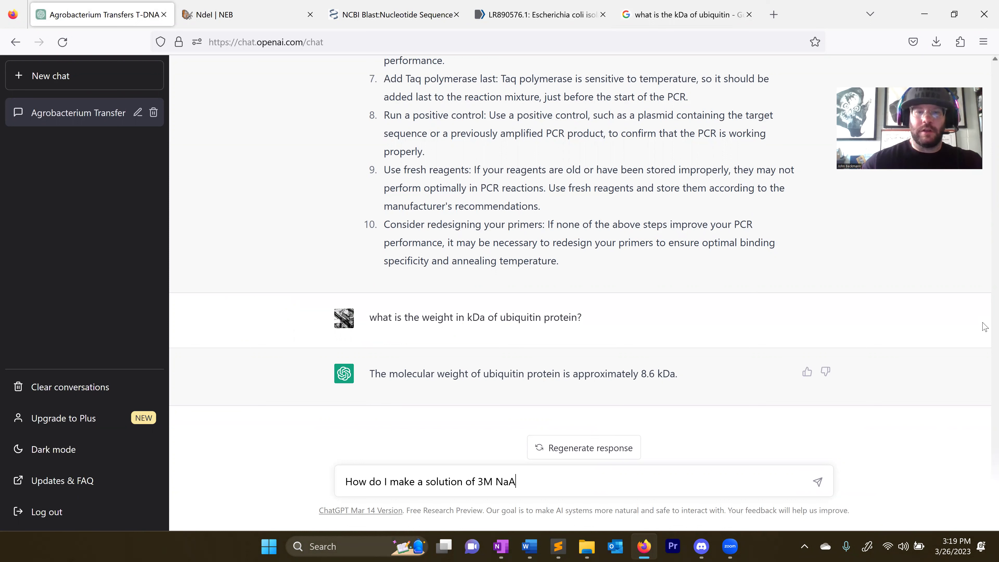
{"action": "type", "text": "cesttate ph"}
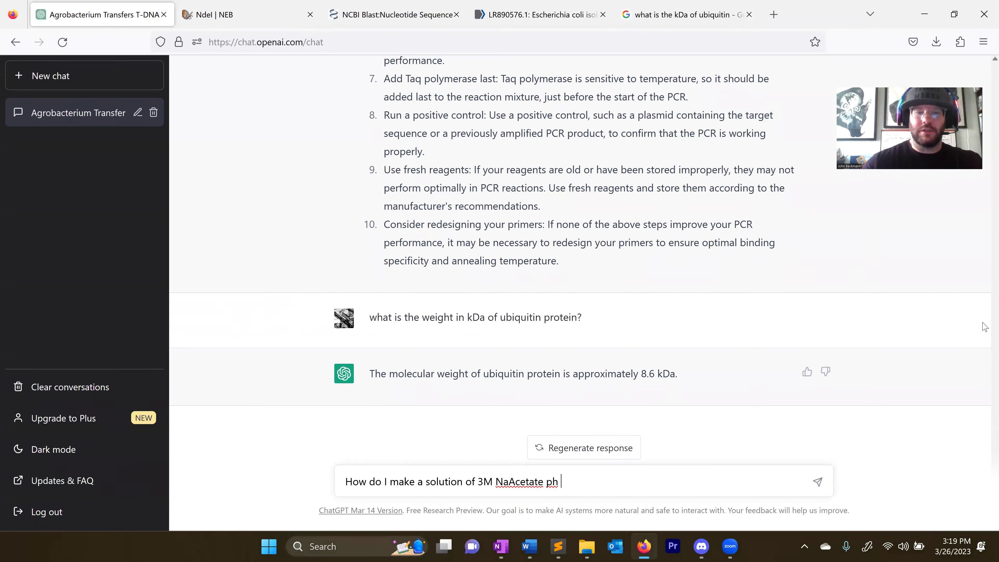
{"action": "type", "text": " 5.6"}
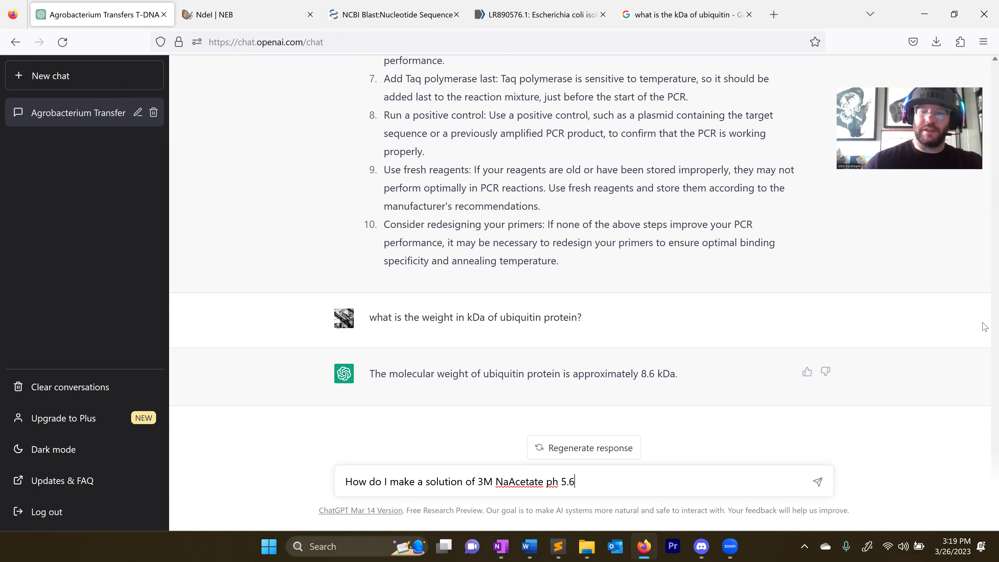
{"action": "type", "text": "?"}
{"action": "key", "text": "Return"}
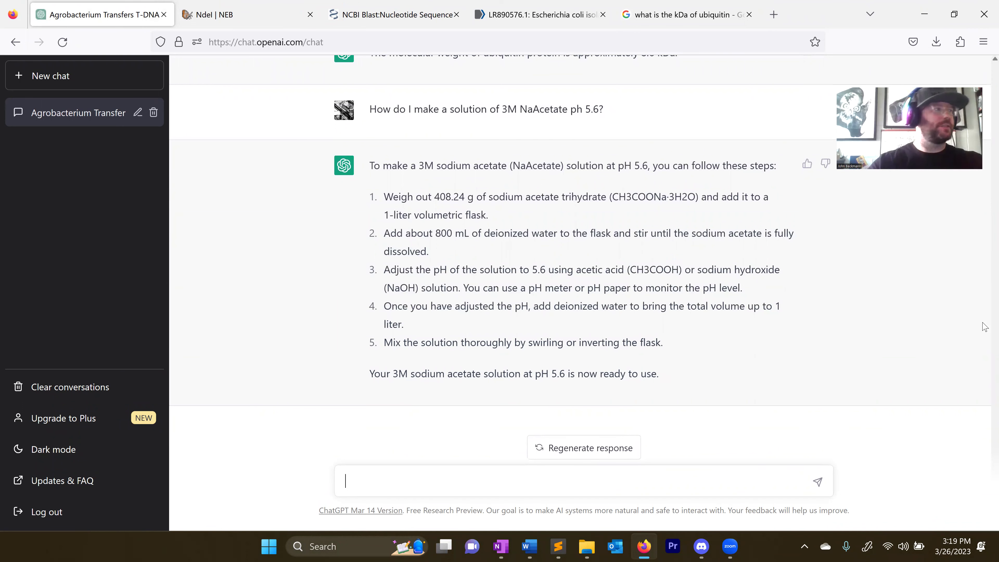
- Ask 'what is the recipe for 1 M NaCl', then bring up the OneNote checklist
{"action": "type", "text": "How"}
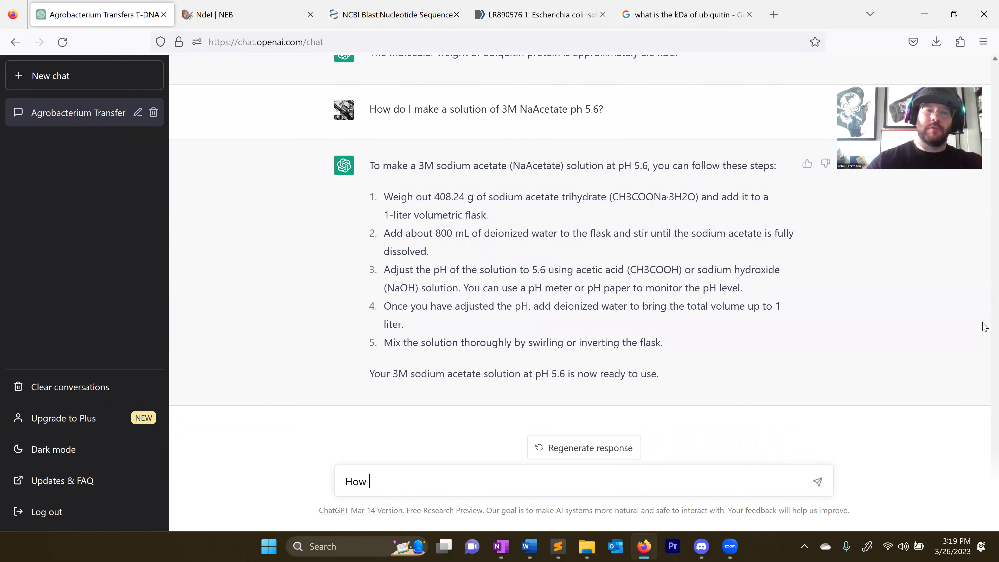
{"action": "key", "text": "BackSpace"}
{"action": "key", "text": "BackSpace"}
{"action": "key", "text": "BackSpace"}
{"action": "type", "text": "what is the "}
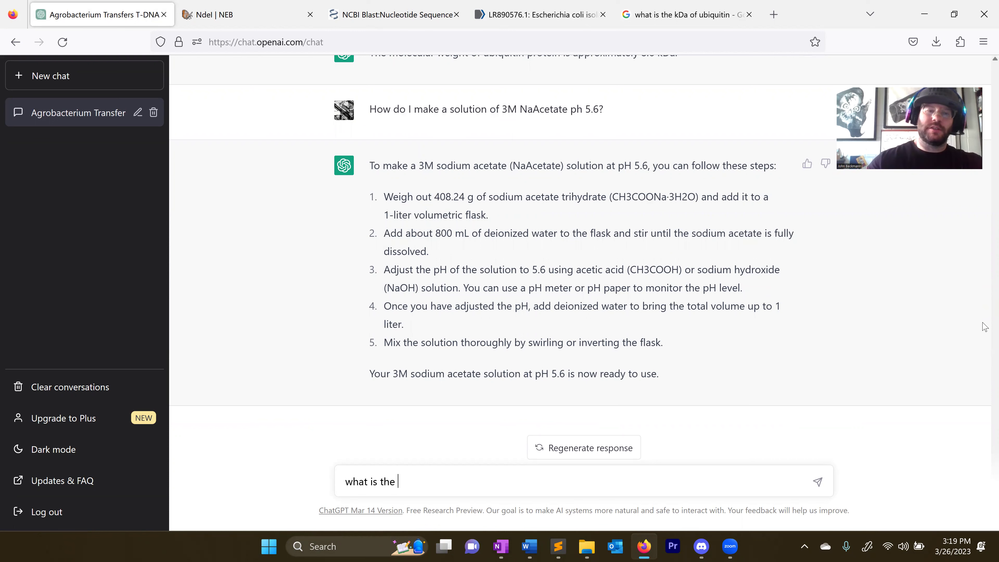
{"action": "type", "text": "recipe for 1 M"}
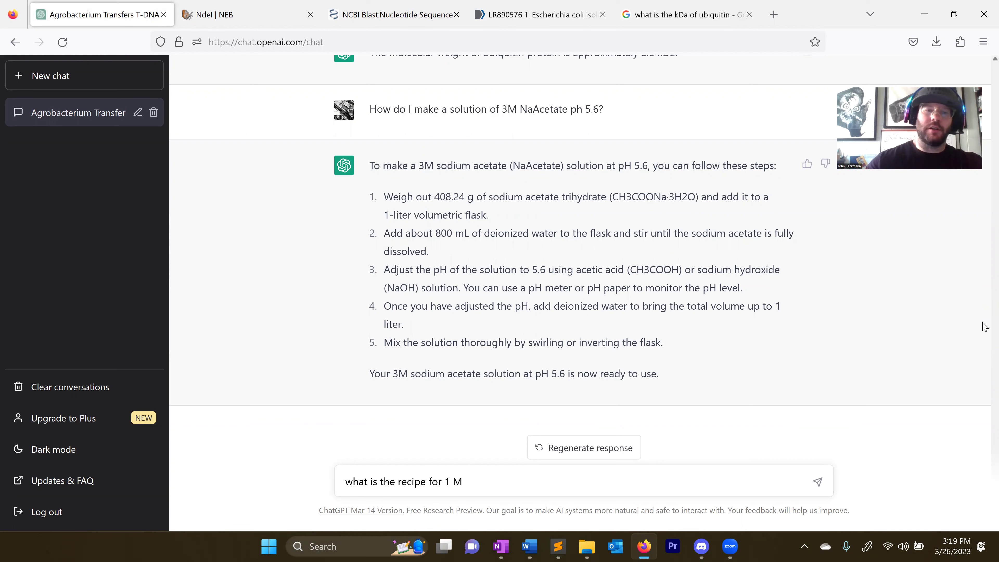
{"action": "type", "text": " naCl"}
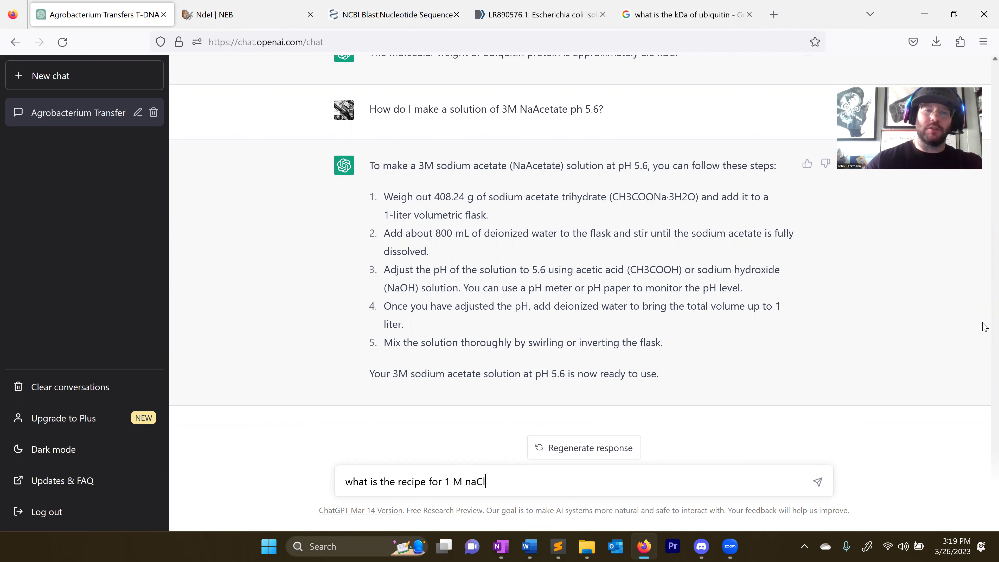
{"action": "key", "text": "Return"}
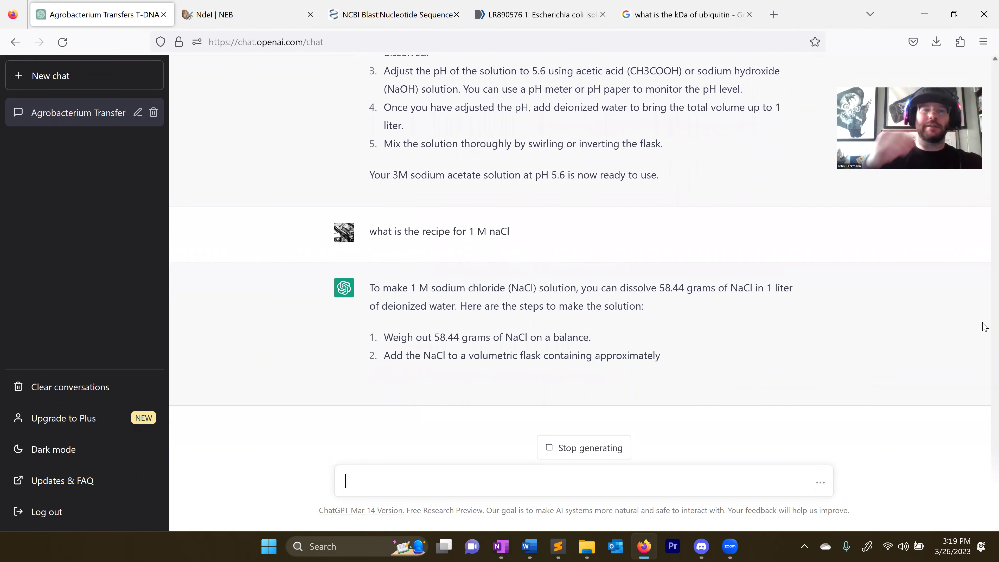
{"action": "left_click", "coordinate": [509, 548]}
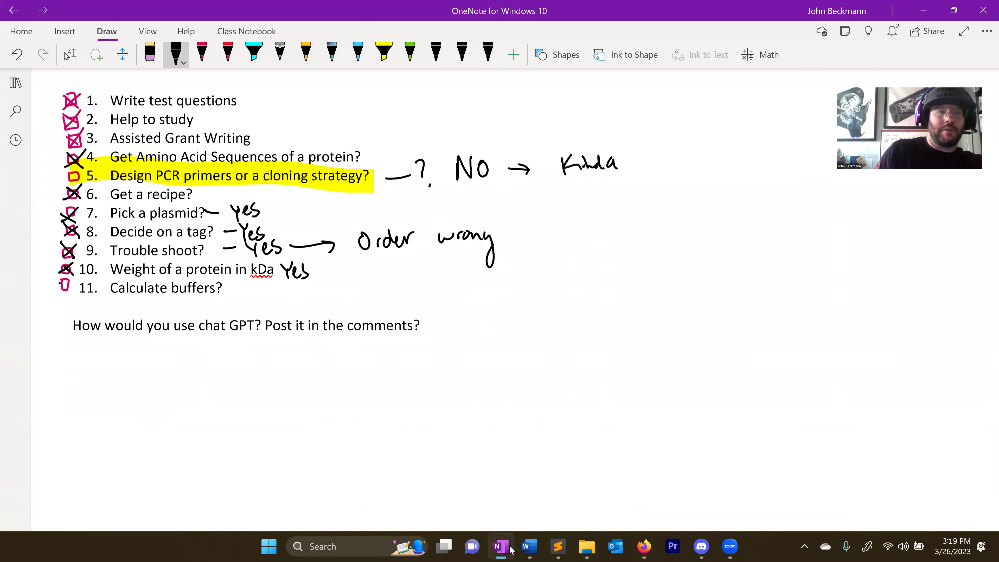
- Draw an X on item 11, 'Calculate buffers'
{"action": "left_click_drag", "start_coordinate": [59, 281], "coordinate": [72, 295]}
{"action": "left_click_drag", "start_coordinate": [73, 279], "coordinate": [56, 293]}
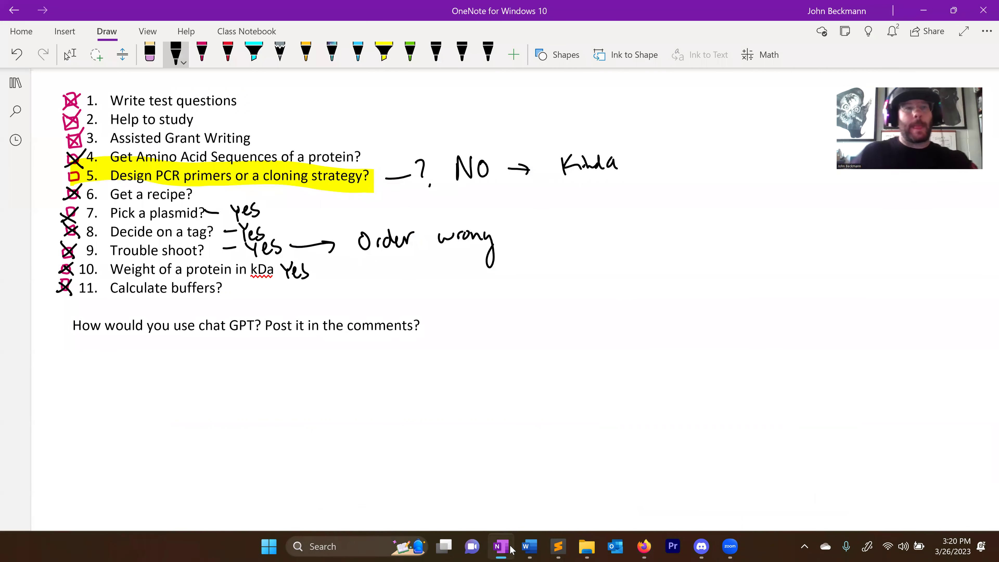
{"action": "scroll", "coordinate": [236, 441], "scroll_direction": "up", "scroll_amount": 3}
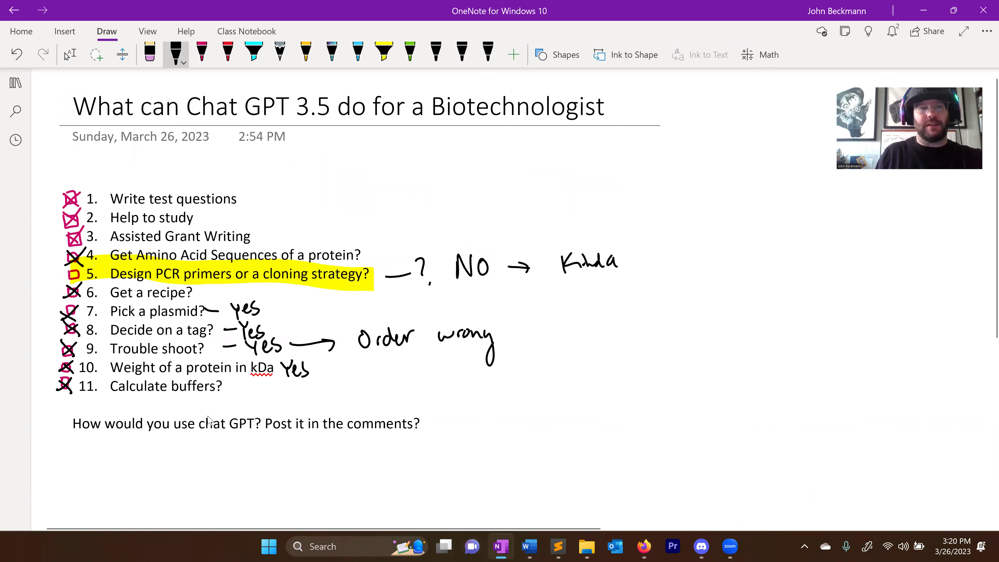
{"action": "scroll", "coordinate": [208, 419], "scroll_direction": "down", "scroll_amount": 2}
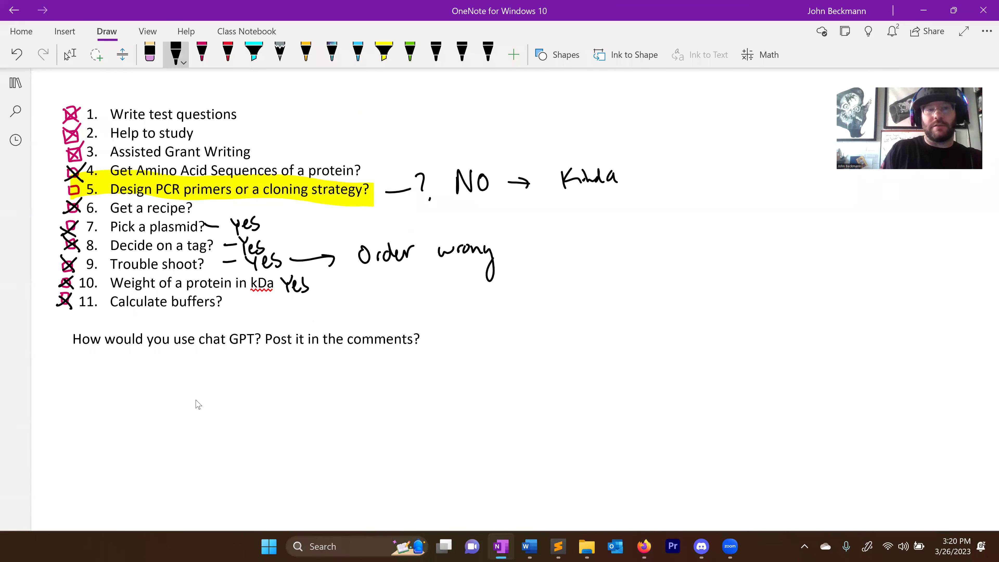
- Underline 'PCR primers' in item 5, then circle and strike out its '?, NO' note
{"action": "left_click_drag", "start_coordinate": [149, 201], "coordinate": [228, 204]}
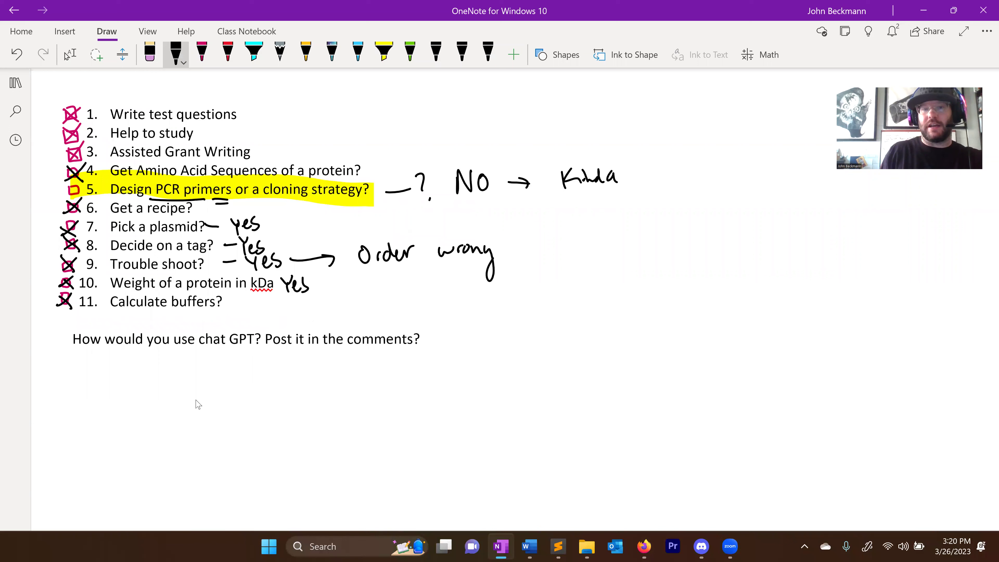
{"action": "mouse_move", "coordinate": [440, 203]}
{"action": "left_mouse_down"}
{"action": "mouse_move", "coordinate": [419, 177]}
{"action": "mouse_move", "coordinate": [524, 183]}
{"action": "left_mouse_up"}
{"action": "left_click_drag", "start_coordinate": [432, 138], "coordinate": [488, 214]}
{"action": "left_click_drag", "start_coordinate": [477, 125], "coordinate": [446, 228]}
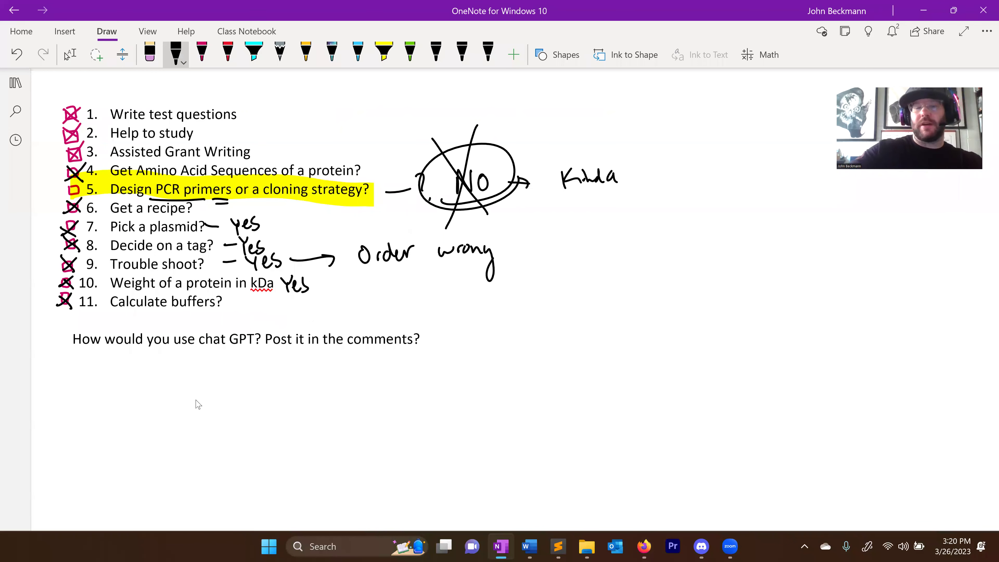